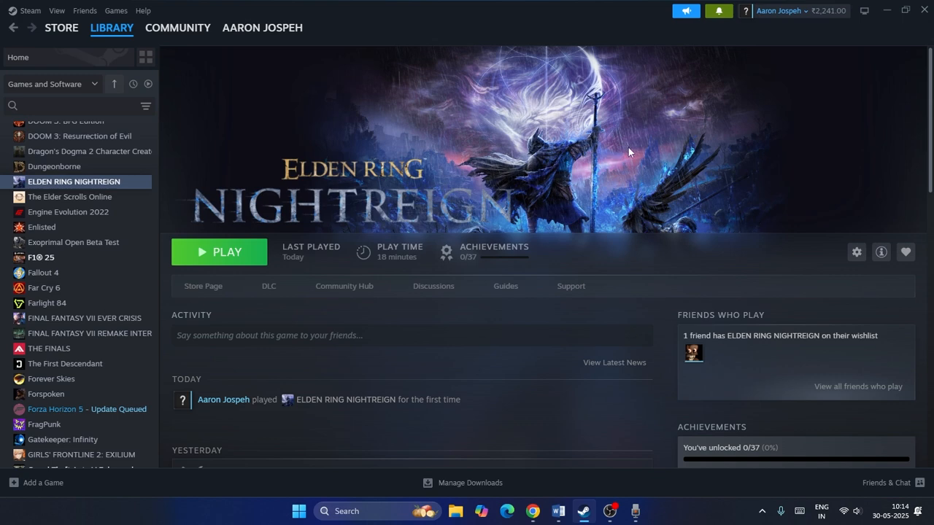
Step: Switch to Word and review troubleshooting step 1 about restarting Steam and the PC
left_click(558, 511)
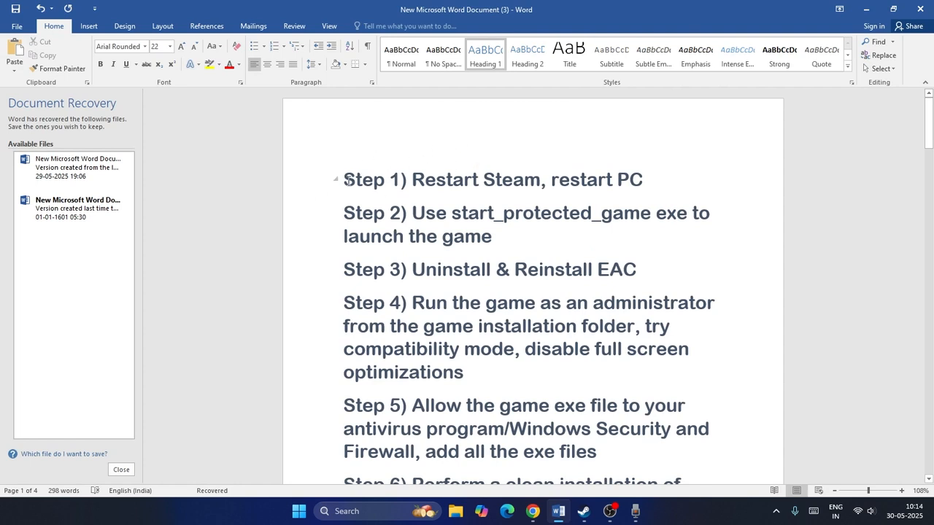
left_click_drag(348, 181, 652, 179)
left_click(548, 180)
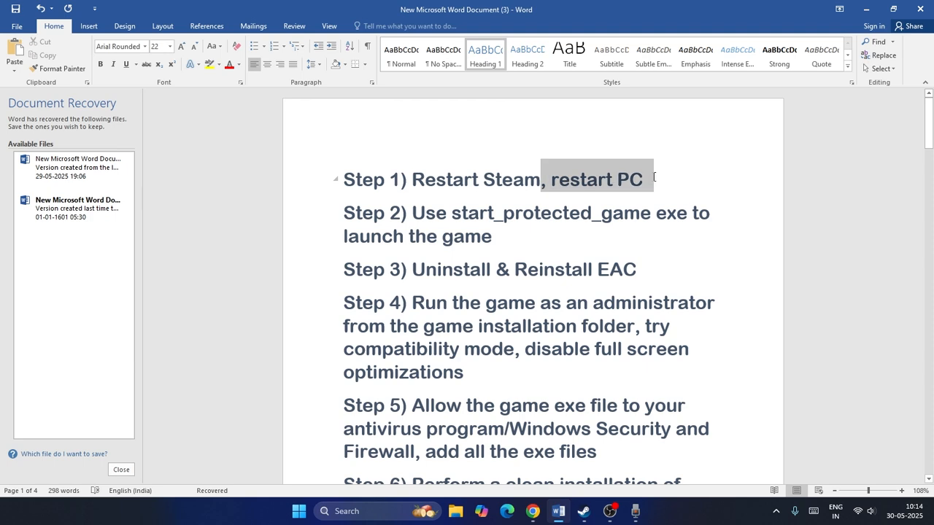
left_click(693, 187)
left_click(866, 8)
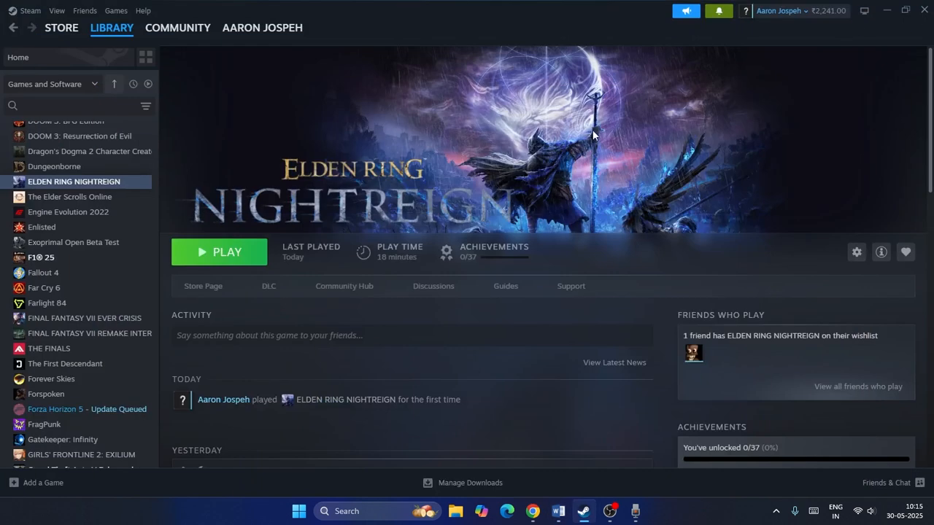
Step: Close the Steam window, relaunch Steam from the desktop and look up its Exit command
left_click(924, 17)
double_click(72, 436)
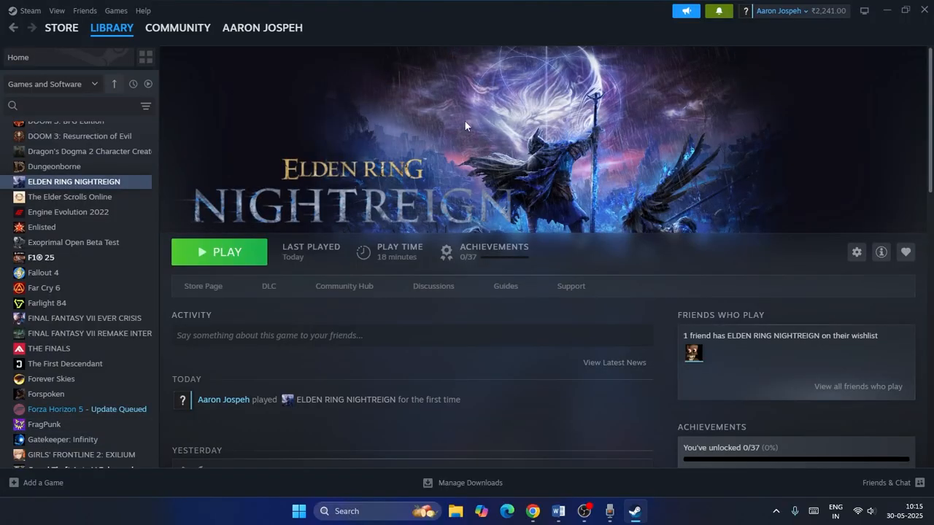
left_click(22, 11)
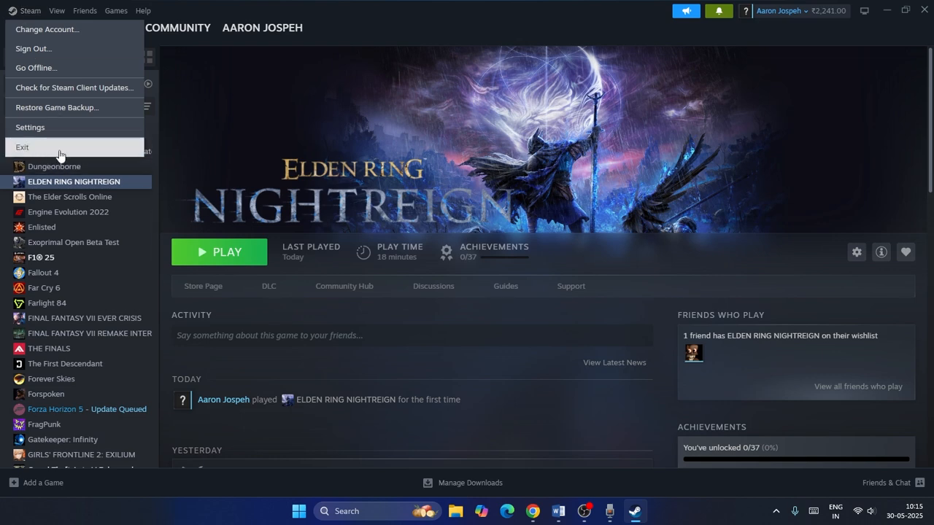
left_click(903, 10)
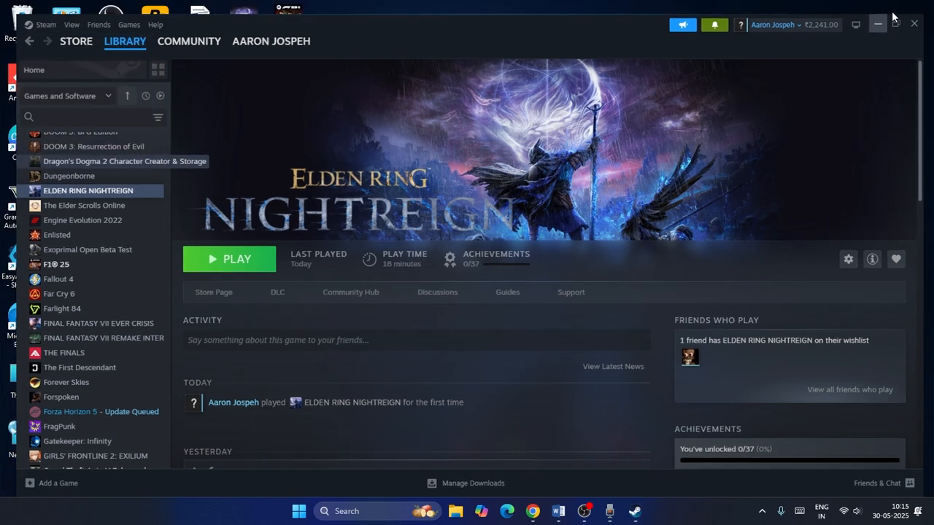
Step: Look at the Windows power options for restarting the PC and return to the Steam library
left_click(298, 515)
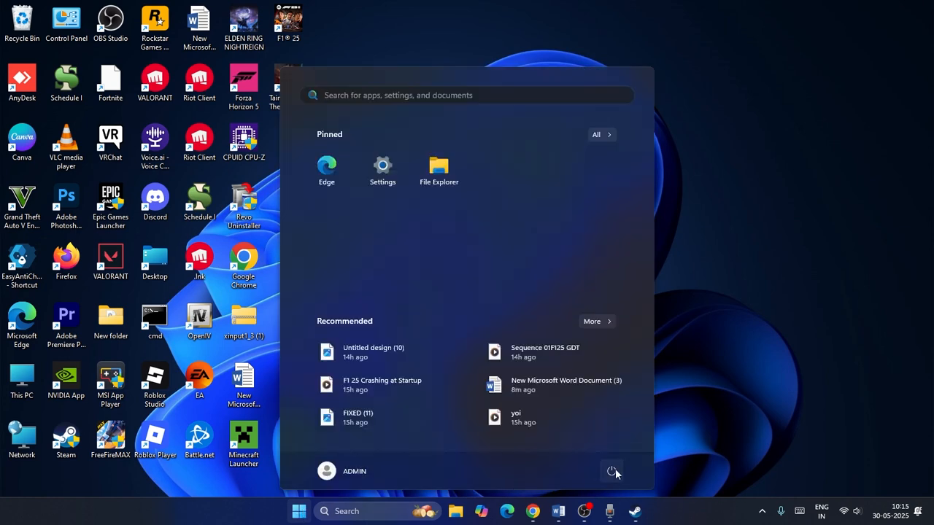
left_click(613, 471)
left_click(727, 416)
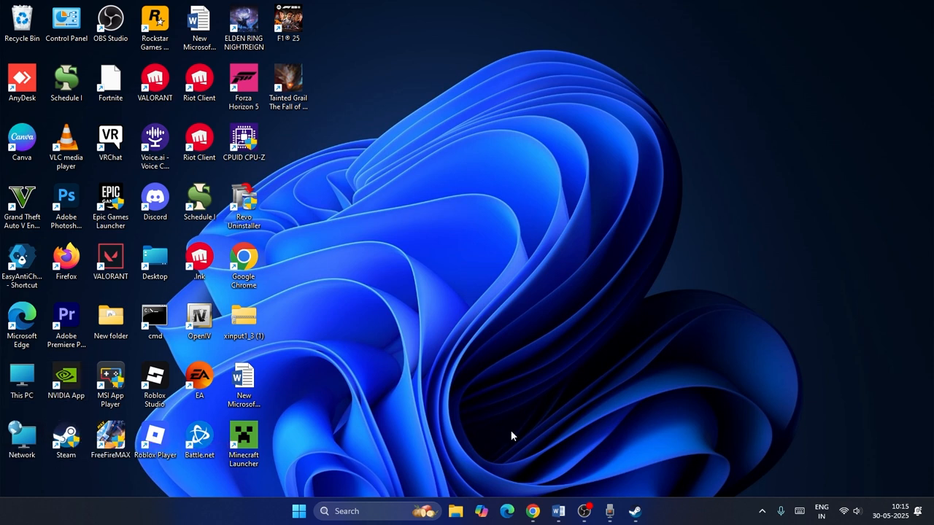
left_click(635, 511)
left_click(635, 511)
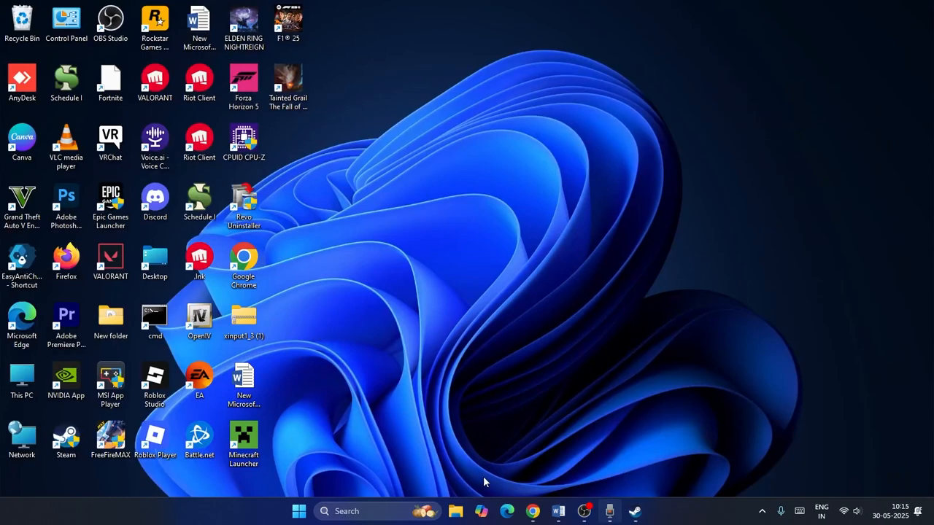
left_click(634, 511)
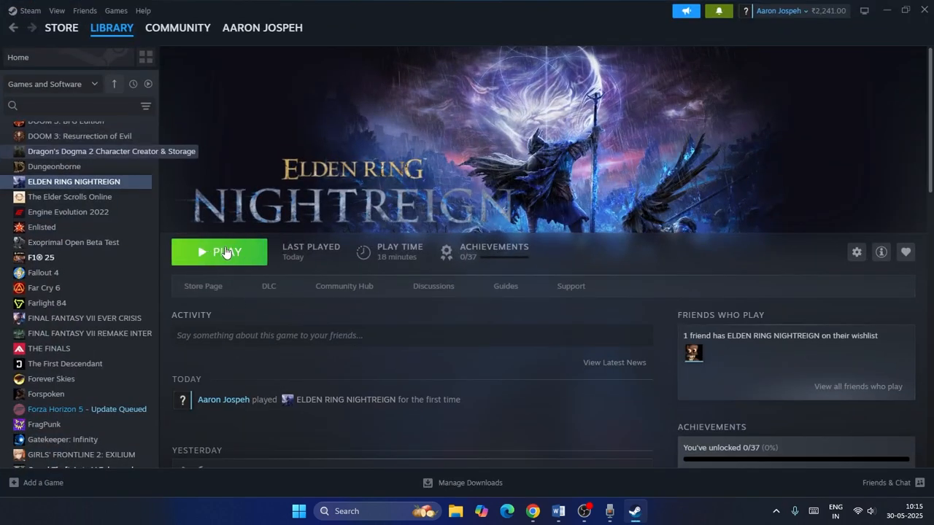
Step: Switch to Word and review troubleshooting step 2 about launching the game with the start_protected_game exe
left_click(558, 511)
left_click_drag(413, 212, 646, 233)
left_click(496, 235)
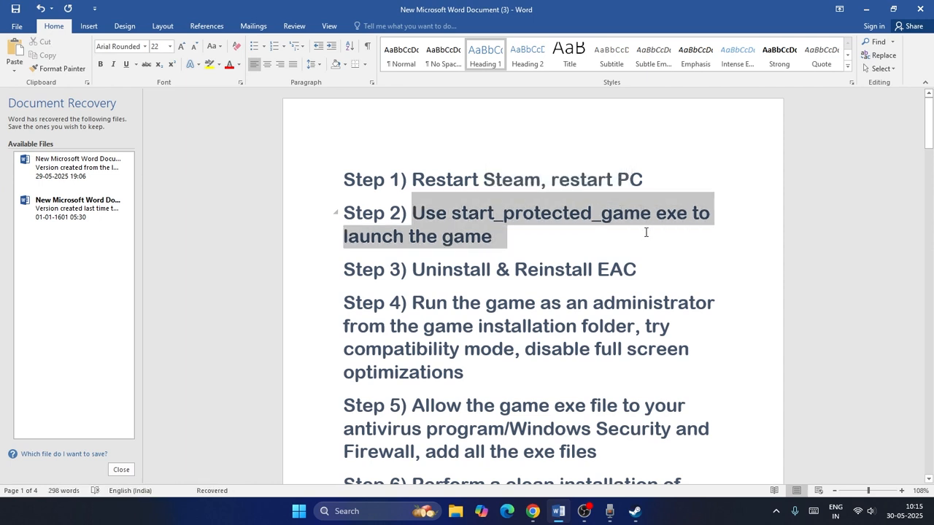
left_click(679, 235)
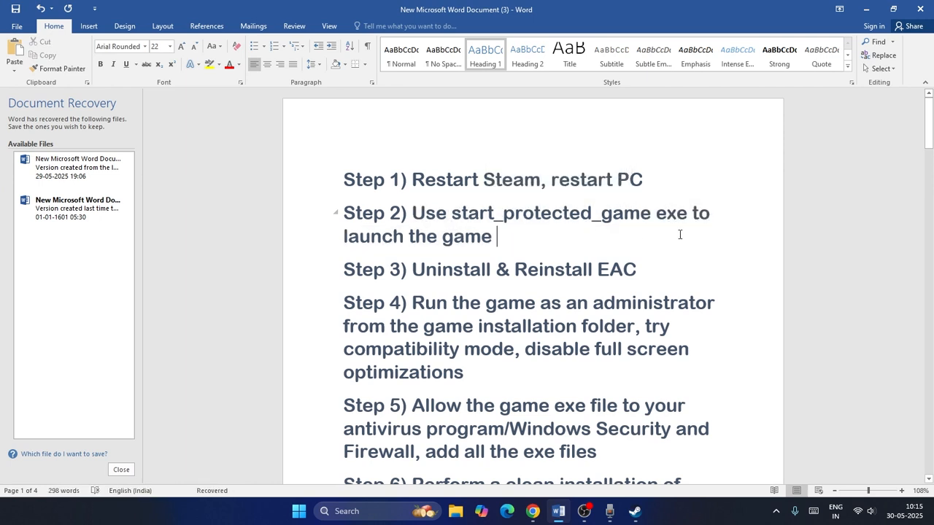
left_click(866, 10)
Step: Browse the local files of ELDEN RING NIGHTREIGN from Steam and locate the start_protected_game application in the Game folder
right_click(109, 187)
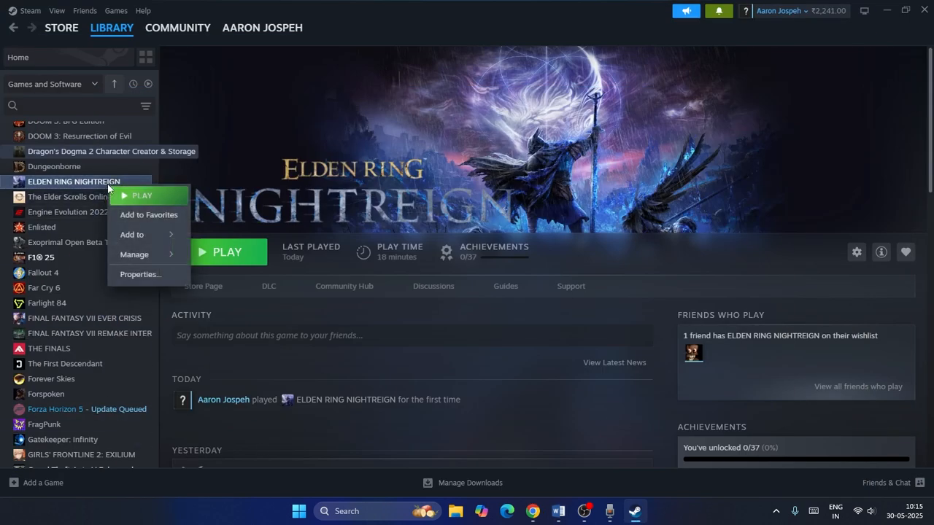
mouse_move(144, 260)
left_click(241, 275)
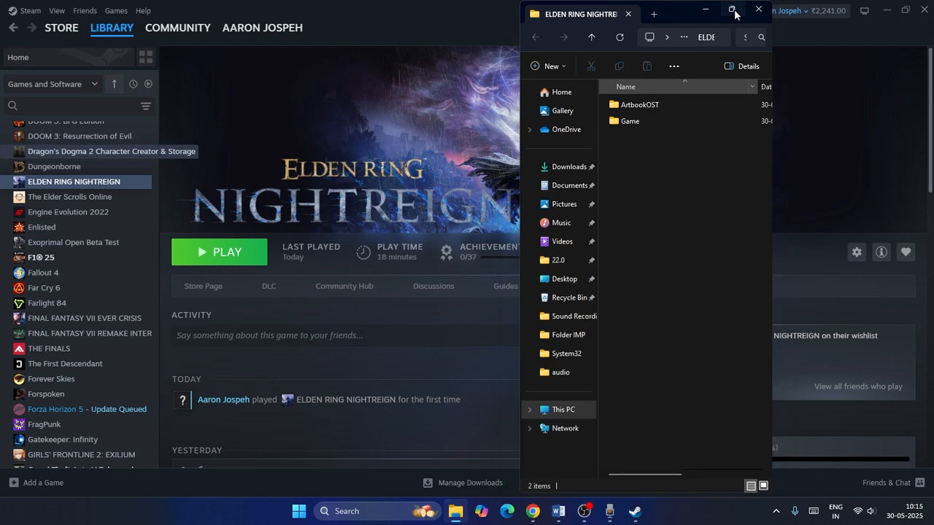
left_click(731, 9)
double_click(128, 99)
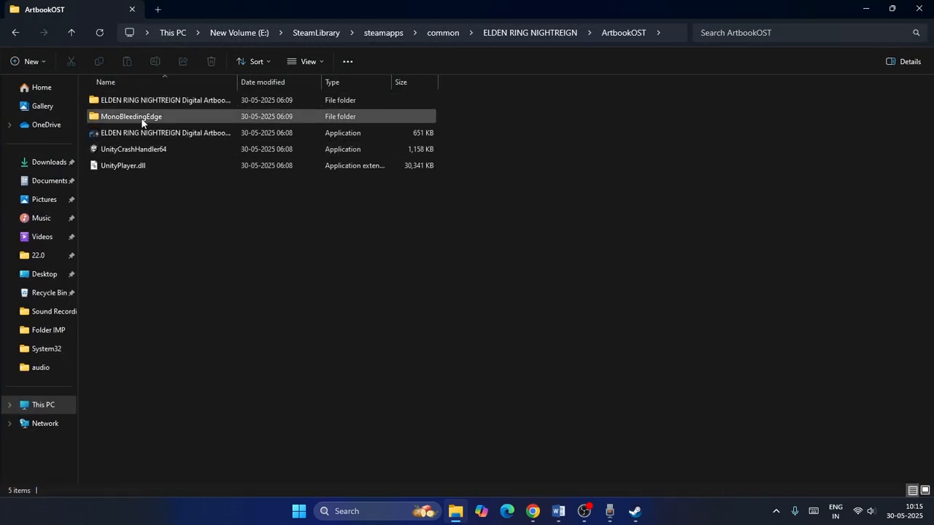
left_click(72, 32)
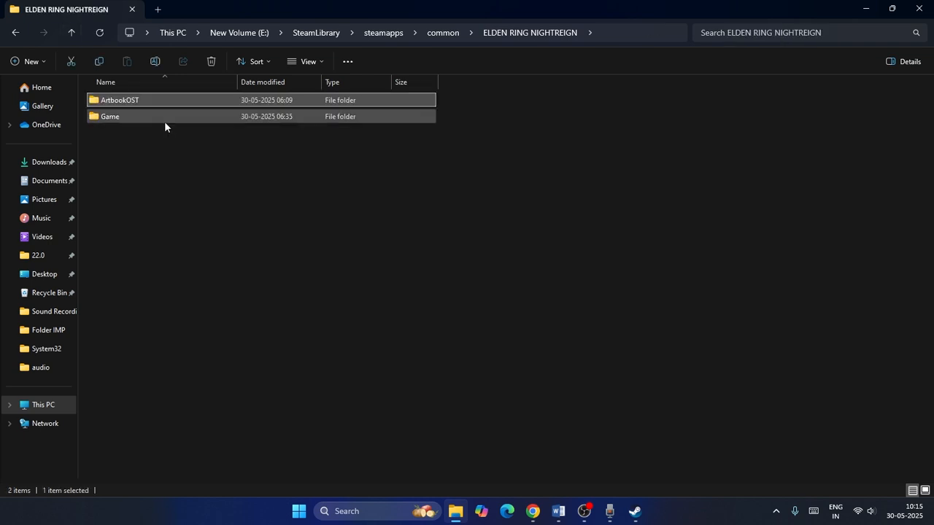
double_click(146, 116)
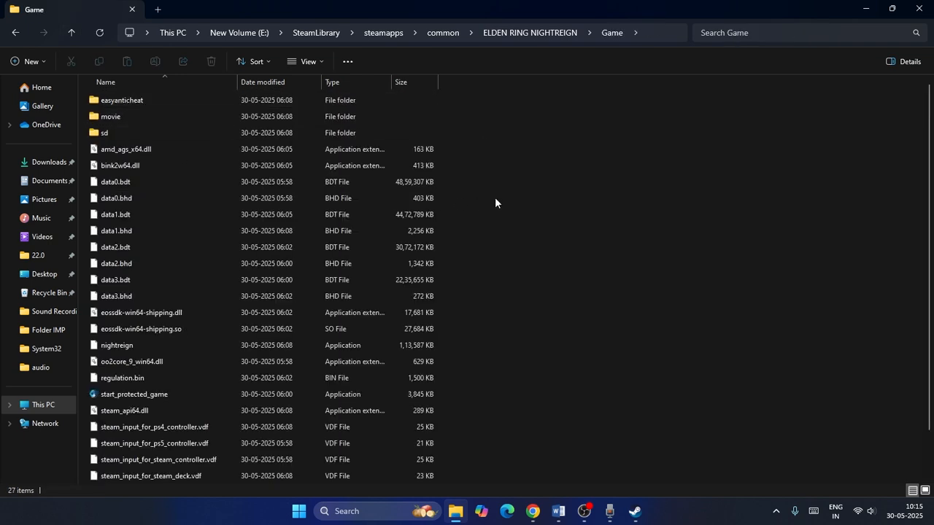
scroll(494, 199, "down", 1)
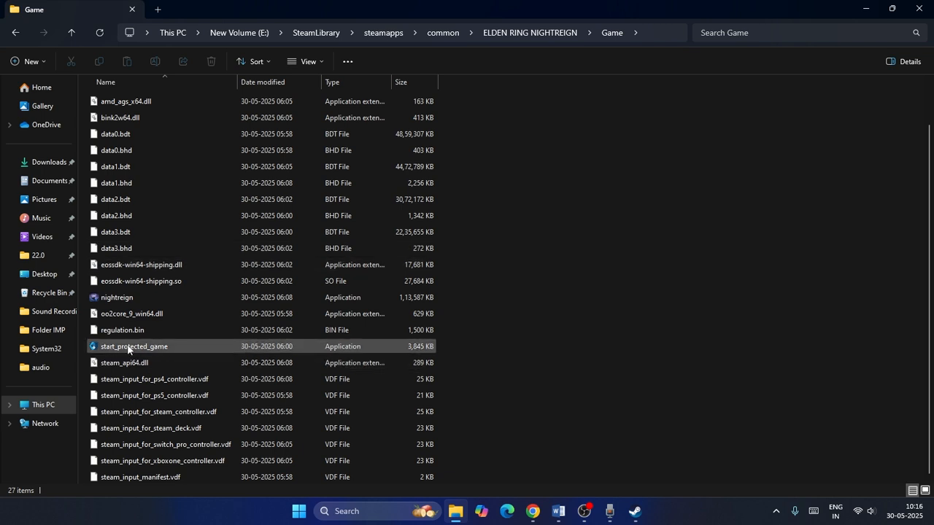
mouse_move(167, 348)
left_click(920, 10)
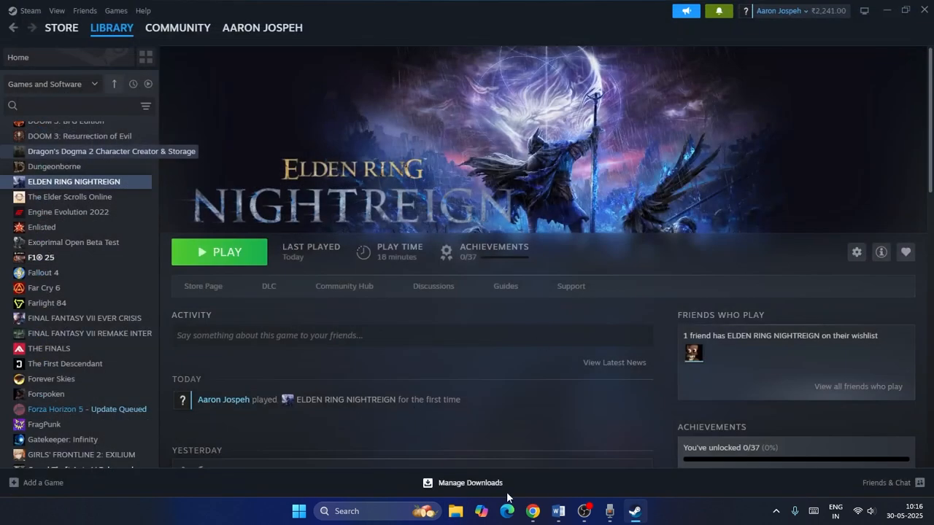
Step: Switch to Word and review troubleshooting step 3 about uninstalling and reinstalling EAC
left_click(558, 511)
scroll(464, 216, "down", 2)
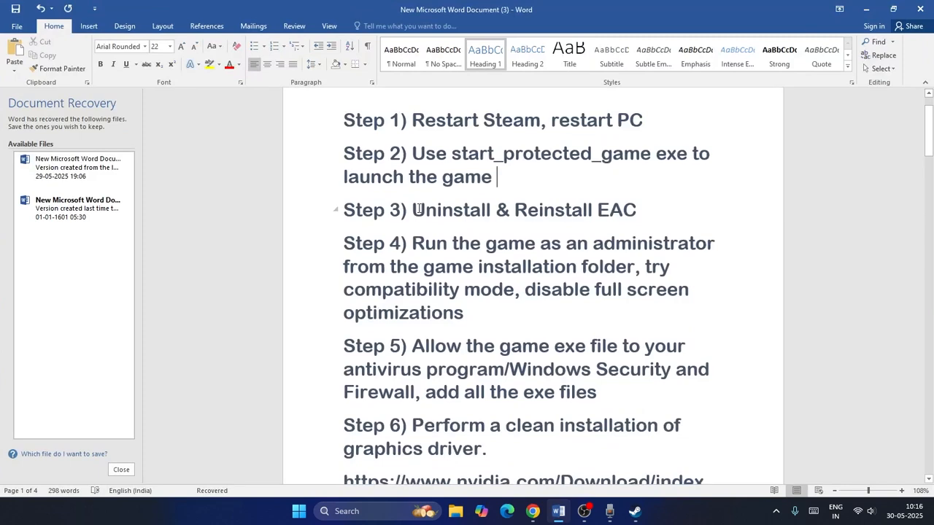
left_click_drag(414, 209, 655, 209)
left_click(672, 219)
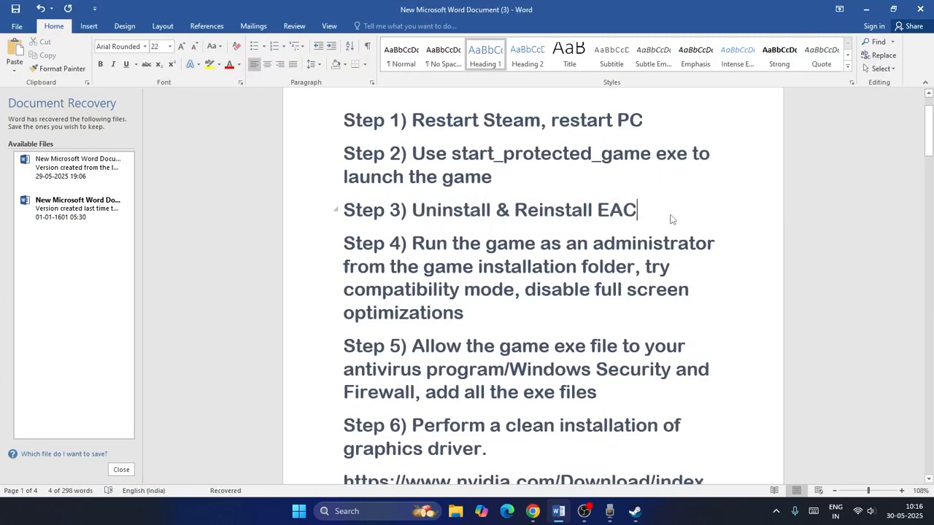
left_click(866, 9)
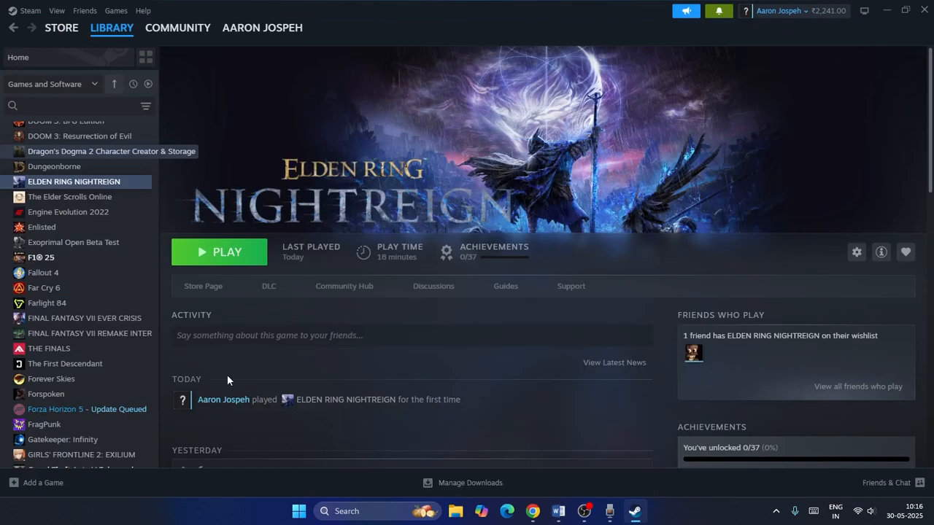
Step: Browse the local files of ELDEN RING NIGHTREIGN from Steam and open the easyanticheat folder inside Game
right_click(110, 182)
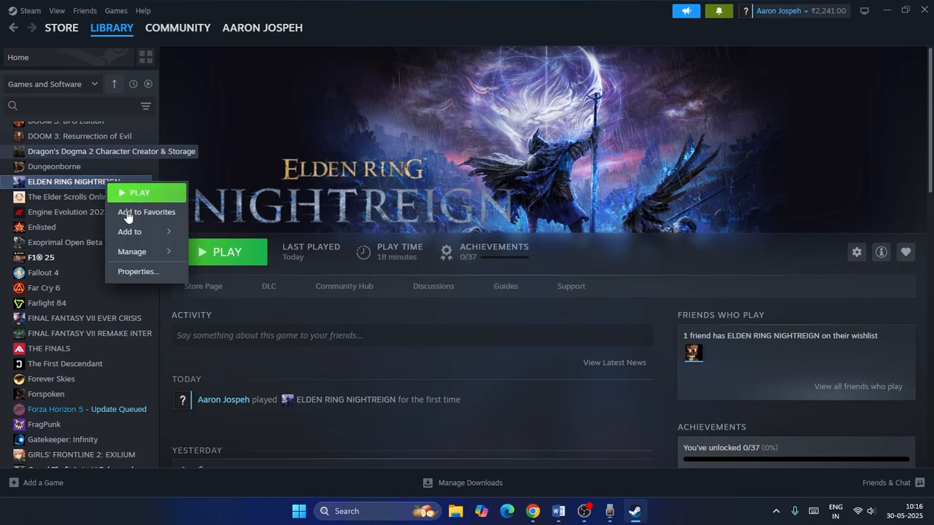
mouse_move(135, 259)
left_click(230, 273)
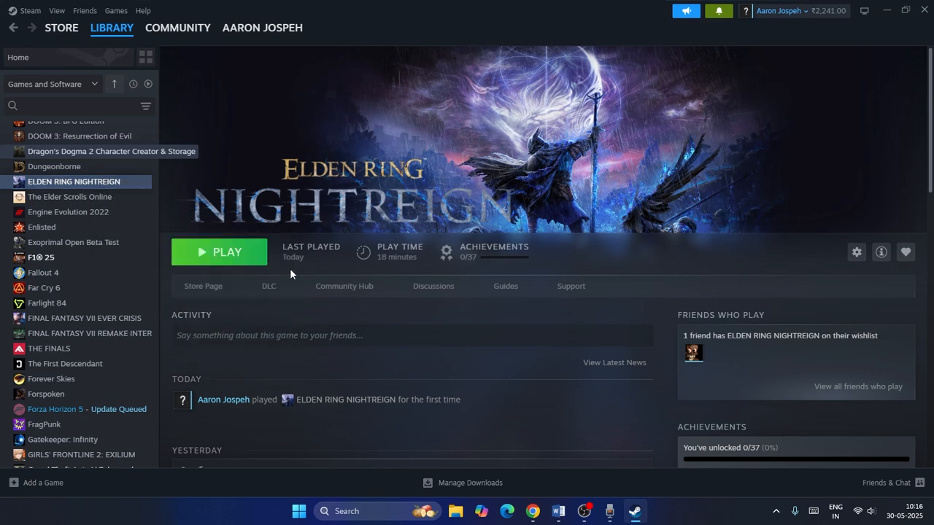
double_click(123, 118)
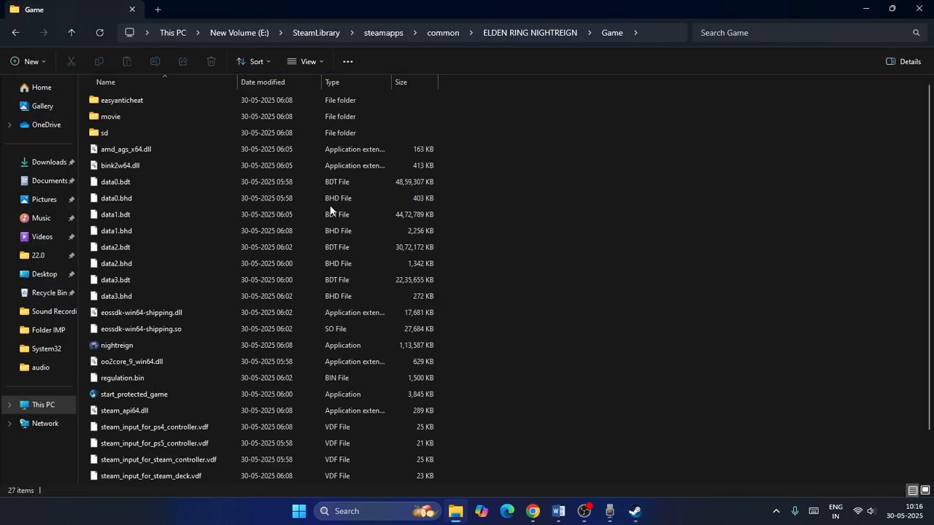
scroll(191, 228, "down", 2)
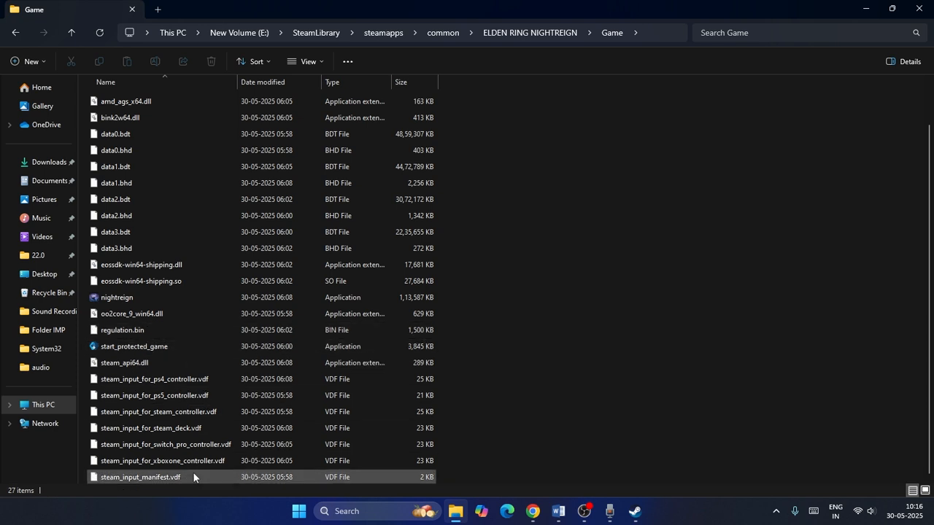
scroll(181, 292, "up", 2)
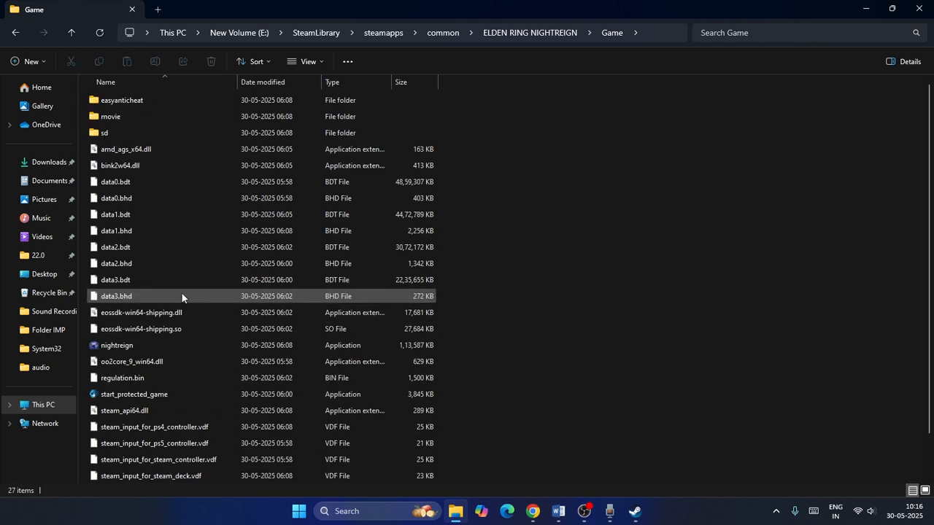
double_click(126, 101)
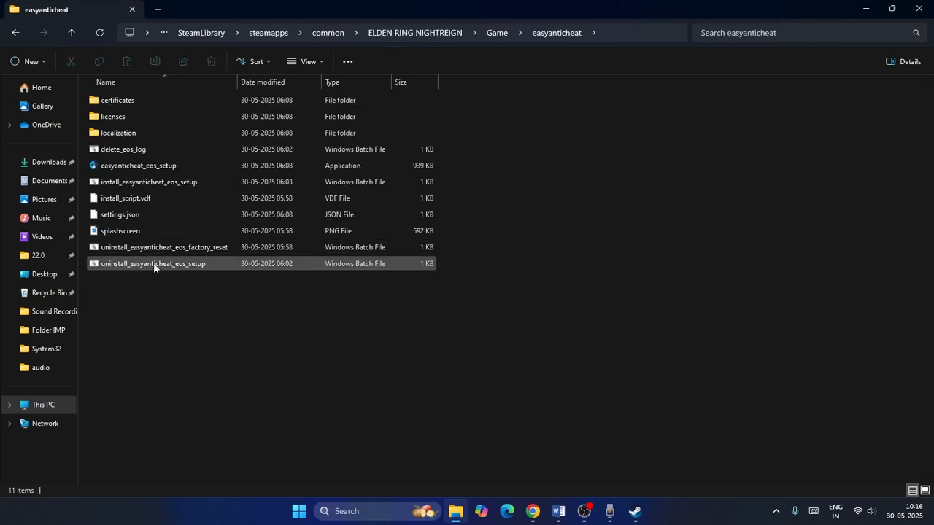
Step: Uninstall Easy Anti-Cheat by running the uninstall_easyanticheat_eos_setup batch file, and close its console window
left_click(183, 267)
double_click(183, 267)
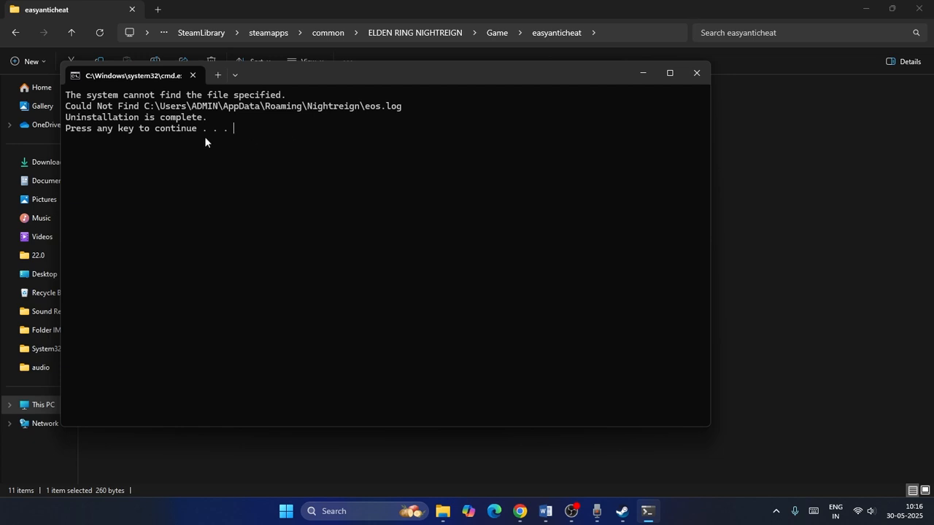
left_click(697, 73)
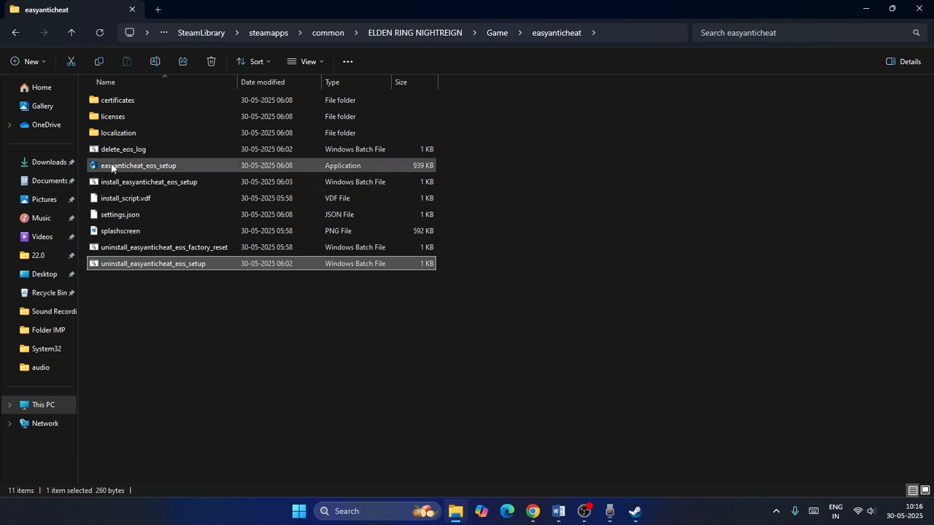
Step: Run easyanticheat_eos_setup as administrator and close the easyanticheat folder window
left_click(149, 170)
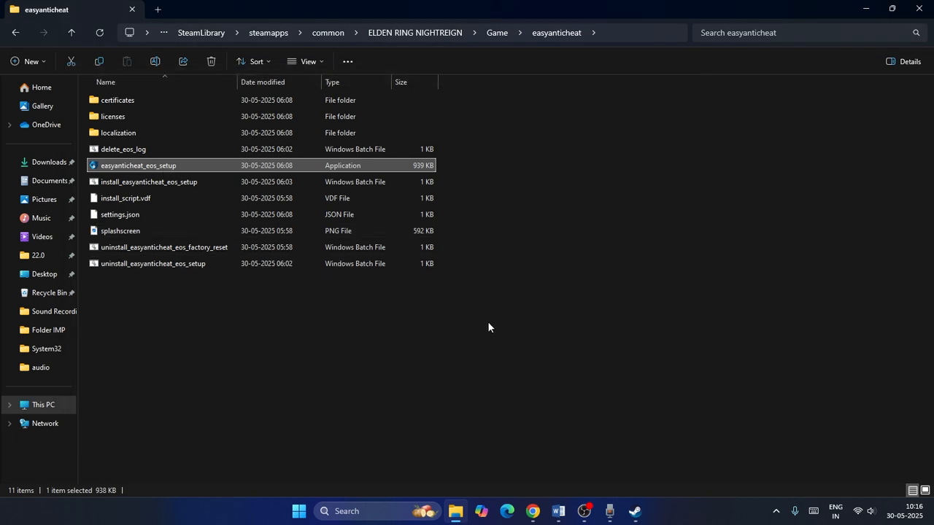
right_click(170, 170)
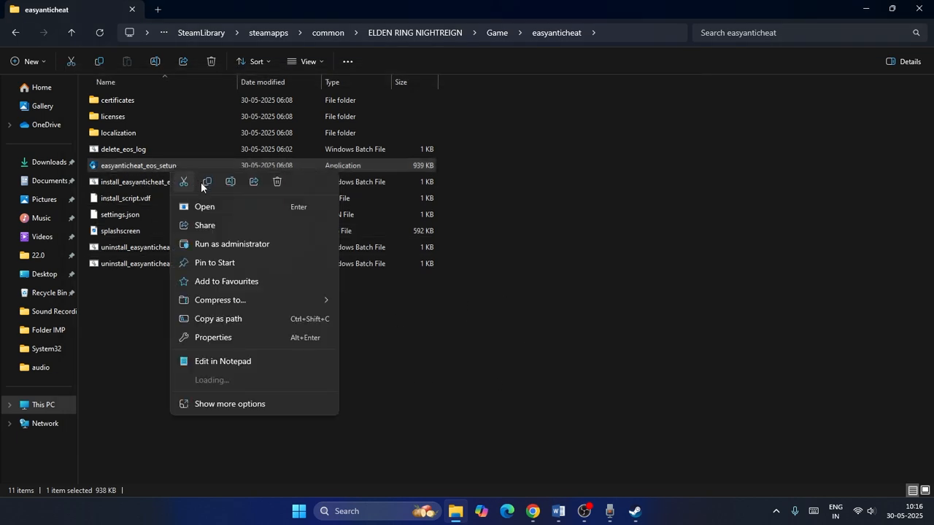
left_click(212, 242)
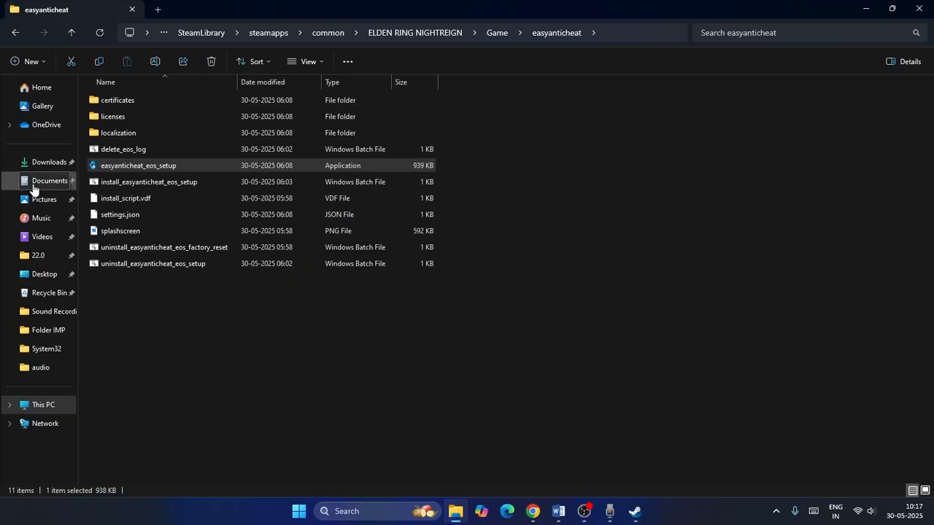
left_click(918, 9)
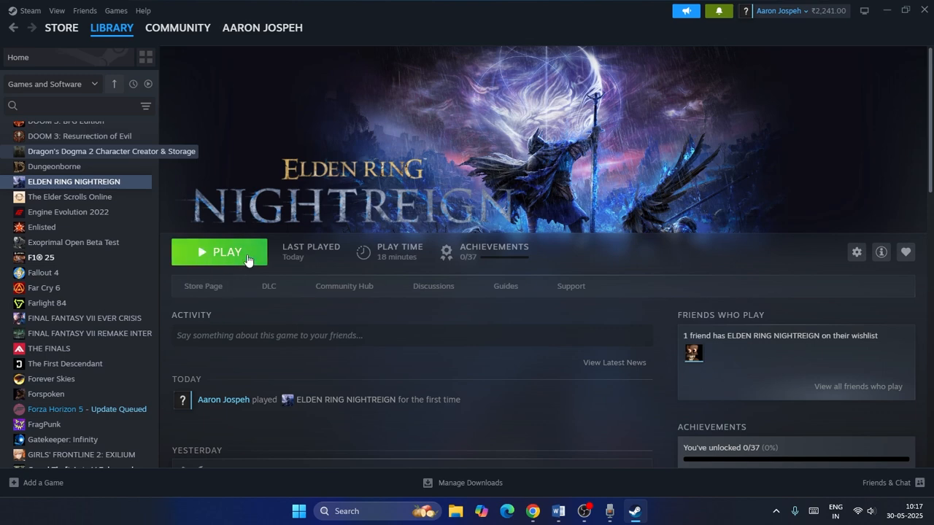
Step: Switch to Word and review troubleshooting step 4 about running as administrator, compatibility mode and full-screen optimizations
left_click(558, 511)
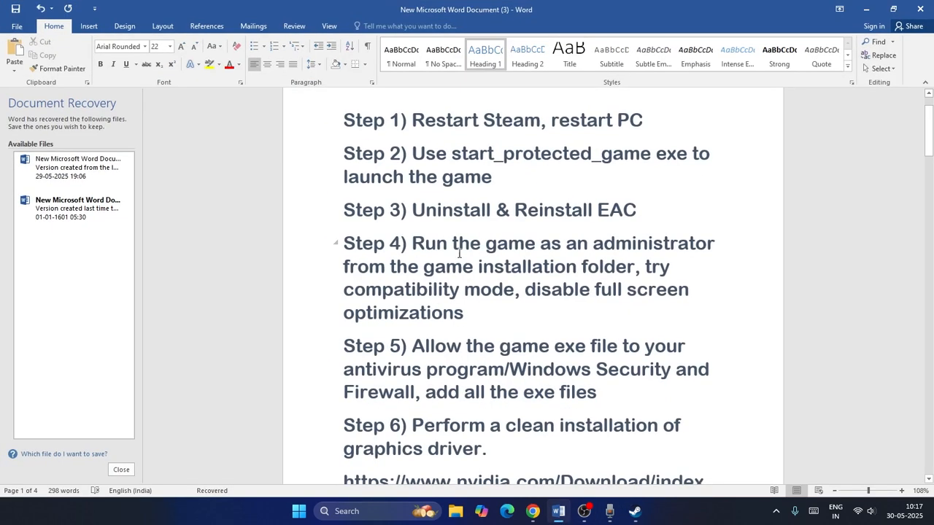
left_click_drag(413, 186, 529, 256)
left_click(527, 258)
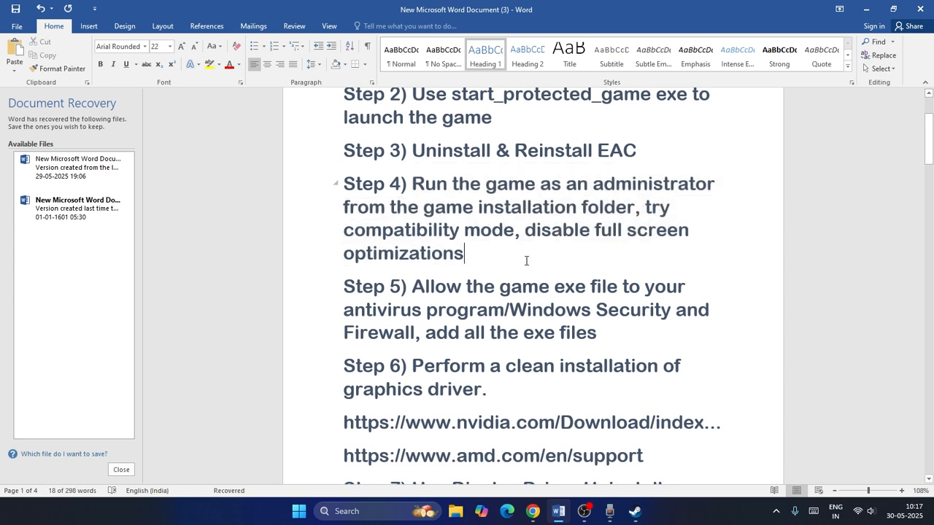
left_click(866, 9)
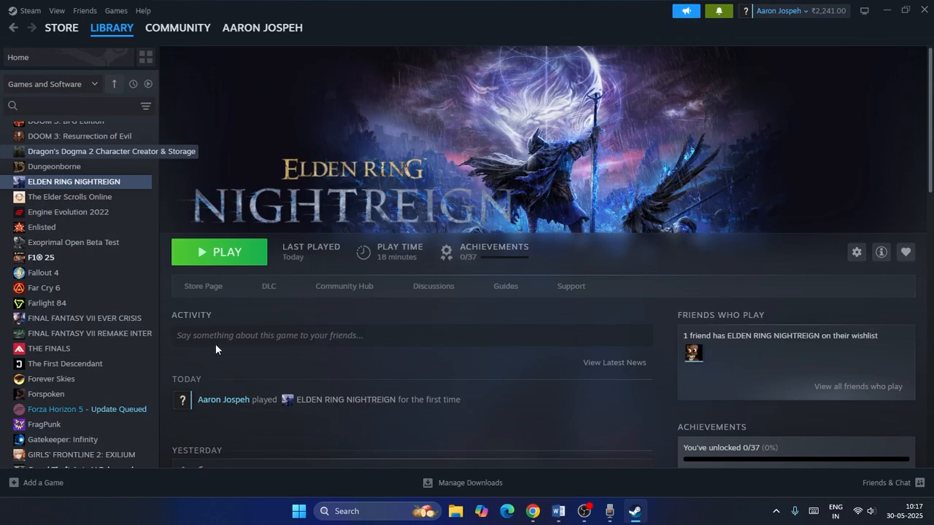
Step: Browse the local files of ELDEN RING NIGHTREIGN from Steam to check its installation location, and close the folder window
right_click(95, 186)
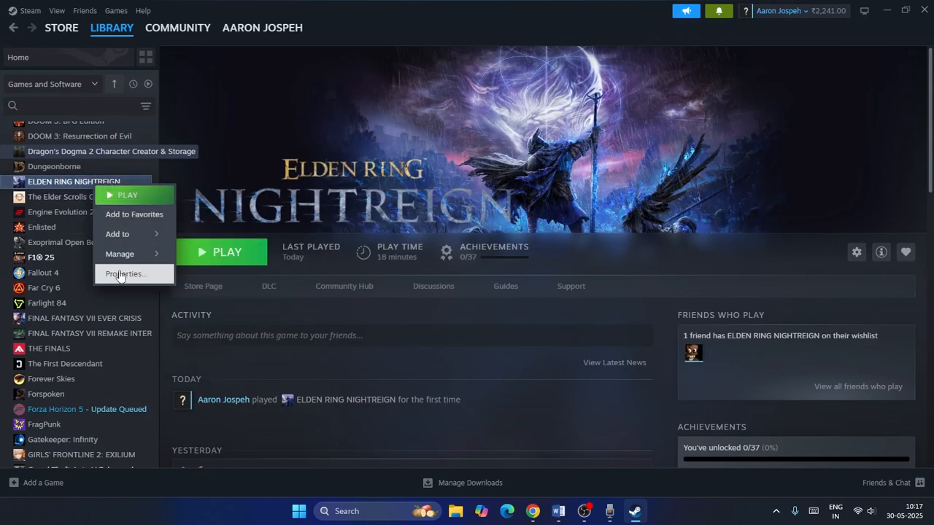
mouse_move(131, 254)
left_click(249, 277)
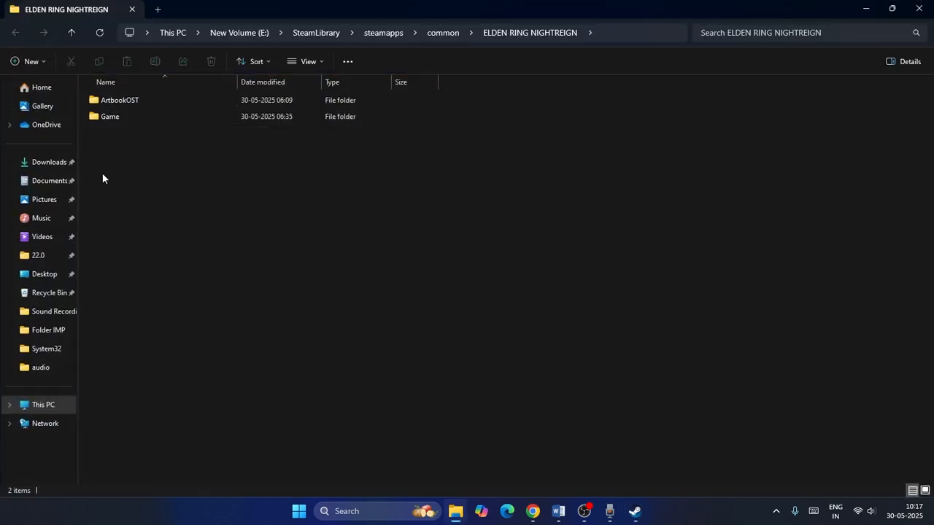
left_click(920, 10)
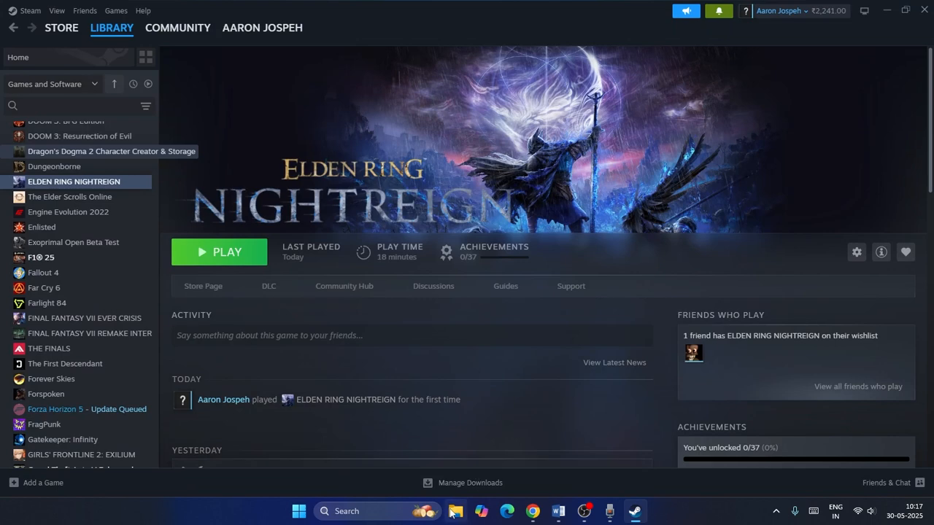
Step: Open File Explorer at the Game folder in E:\SteamLibrary\steamapps\common\ELDEN RING NIGHTREIGN
left_click(454, 512)
left_click(40, 404)
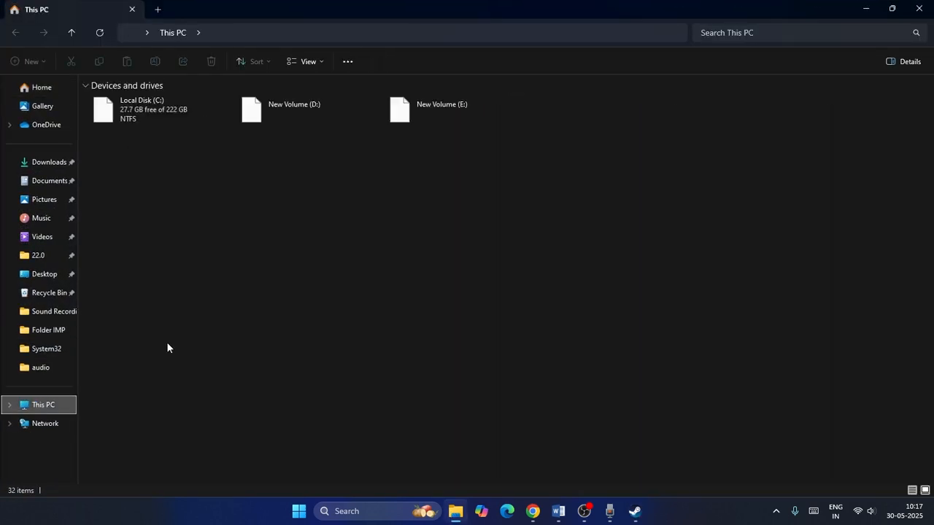
double_click(445, 117)
left_click(182, 151)
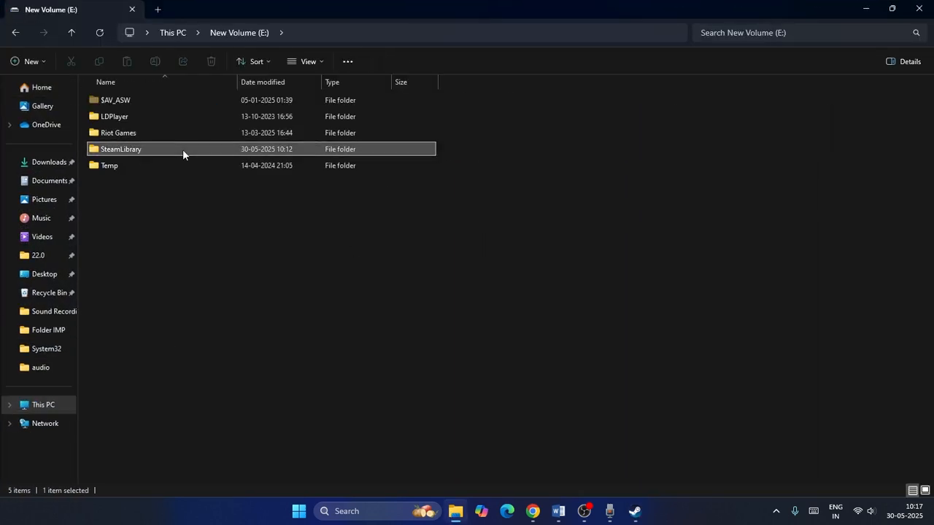
double_click(183, 149)
double_click(132, 100)
double_click(133, 100)
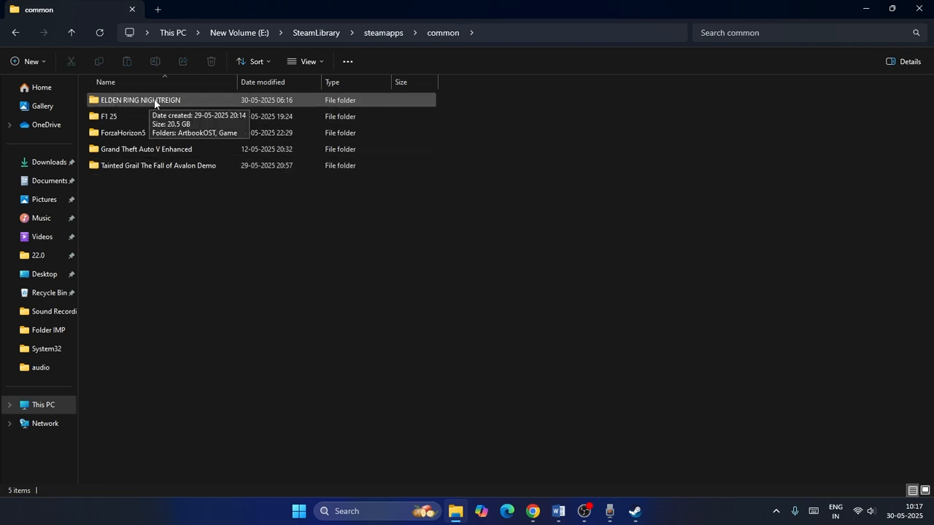
double_click(154, 99)
double_click(118, 119)
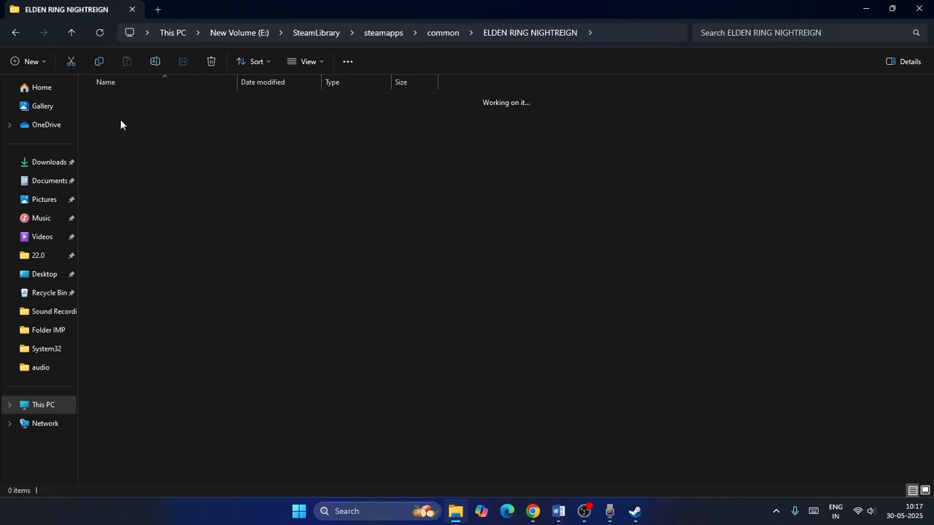
scroll(193, 239, "down", 1)
scroll(192, 239, "up", 1)
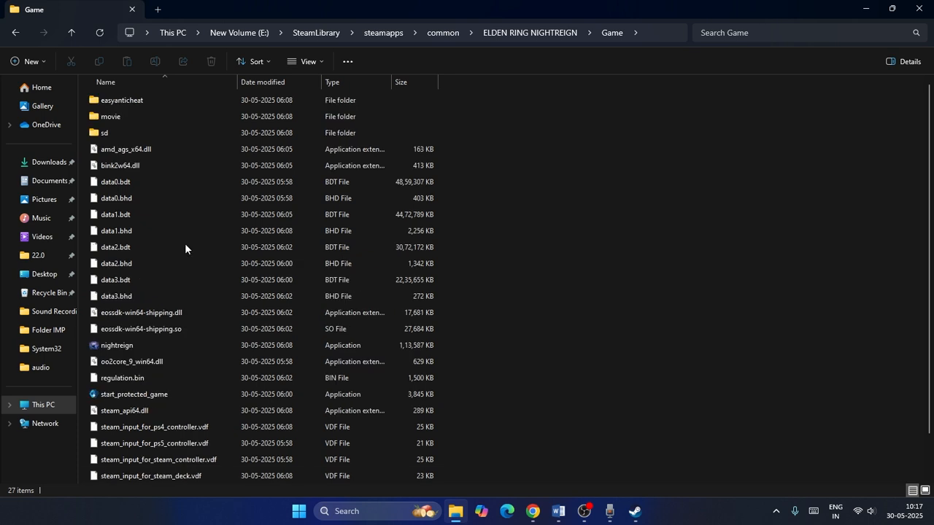
Step: Set the nightreign application to Windows 8 compatibility mode with full-screen optimisations disabled and administrator rights, and close the Game folder
right_click(150, 347)
left_click(211, 337)
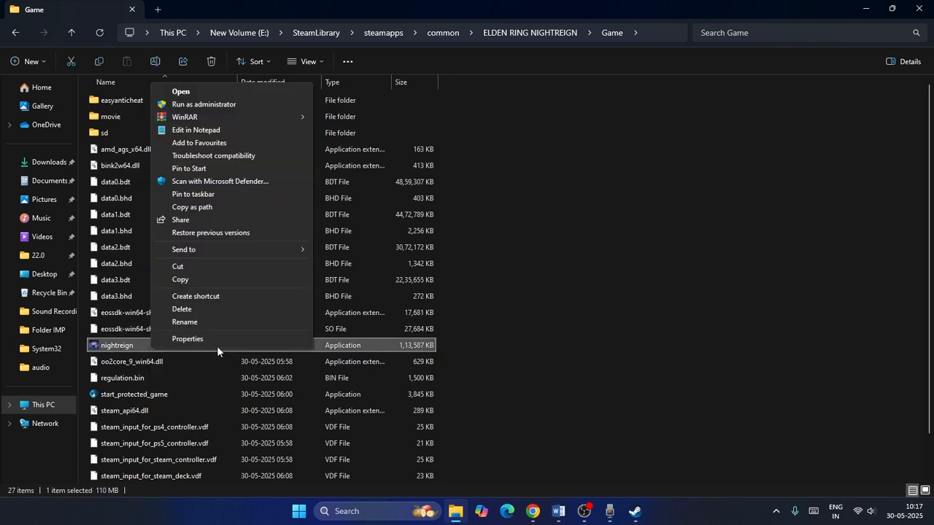
left_click(218, 341)
left_click(259, 199)
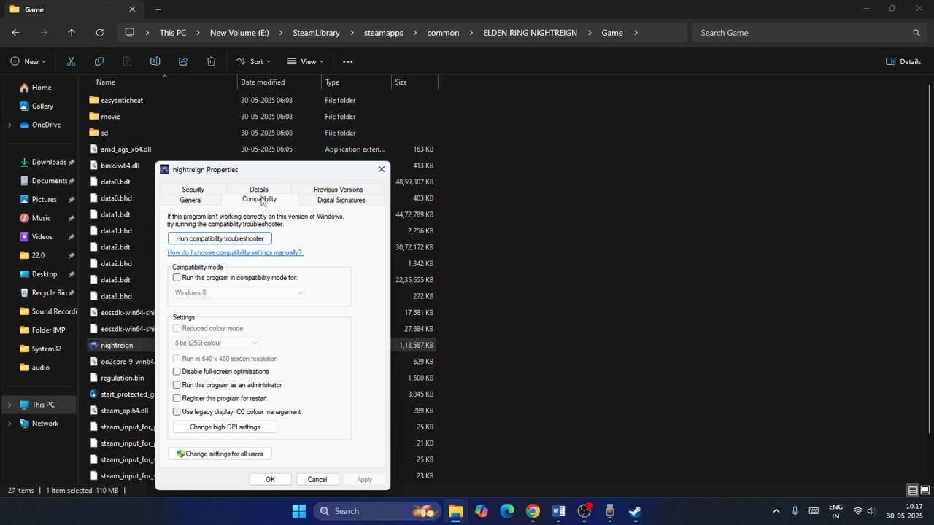
left_click(176, 278)
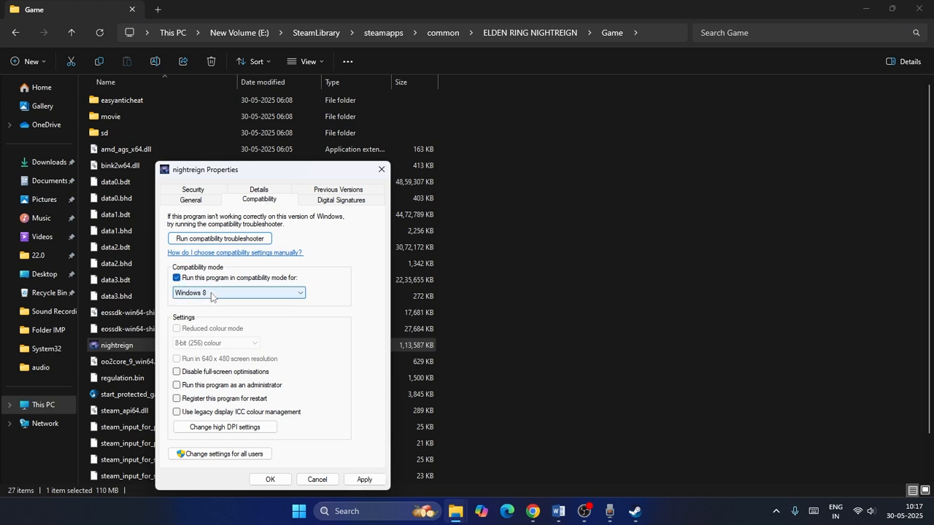
left_click(177, 373)
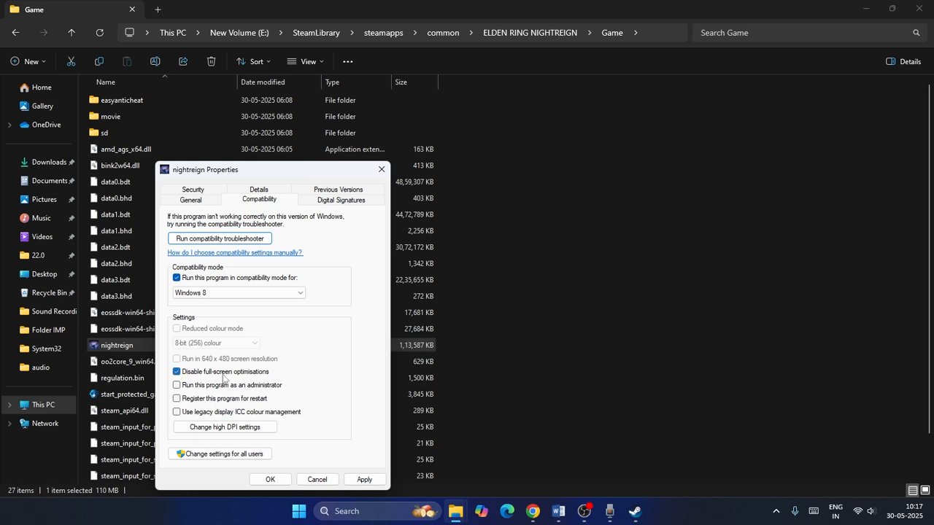
left_click(180, 387)
left_click(270, 479)
left_click(918, 10)
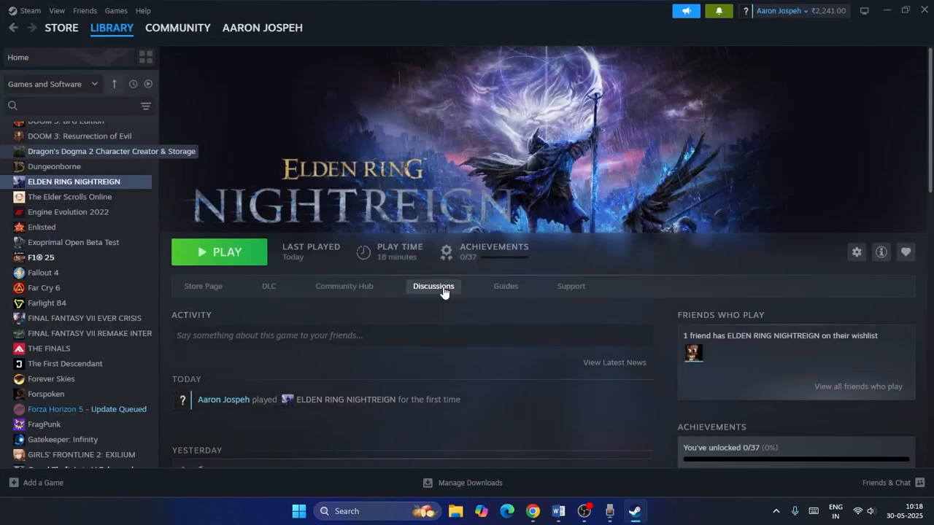
Step: Switch to Word and review troubleshooting step 5 about allowing the game's exe files through antivirus and firewall
left_click(558, 511)
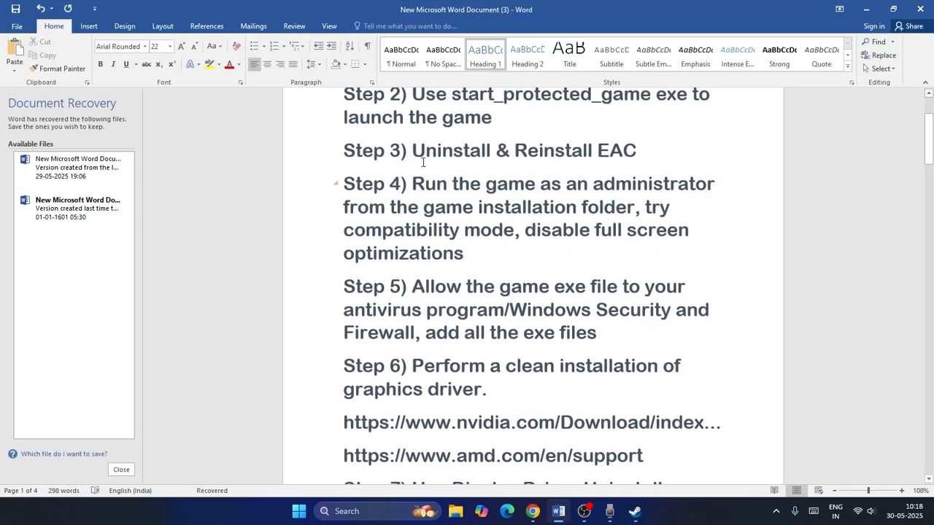
scroll(422, 157, "down", 5)
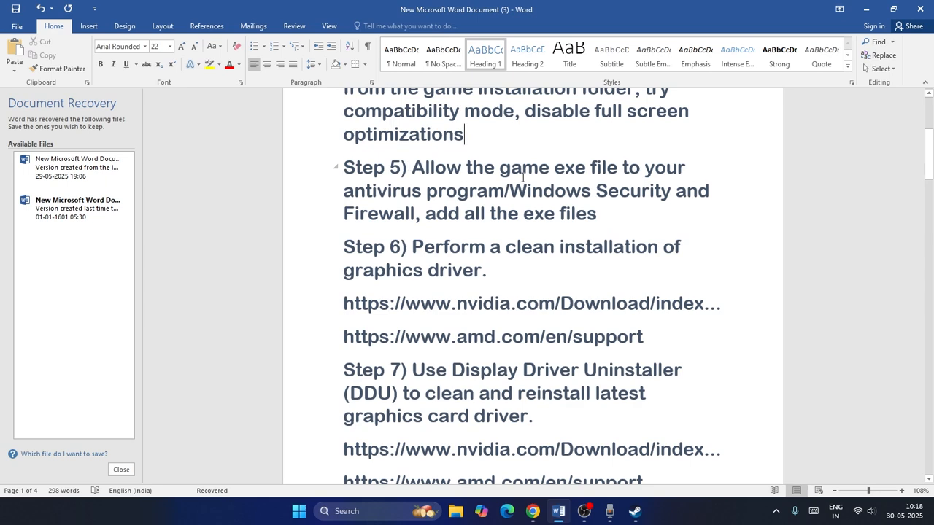
left_click_drag(606, 213, 417, 170)
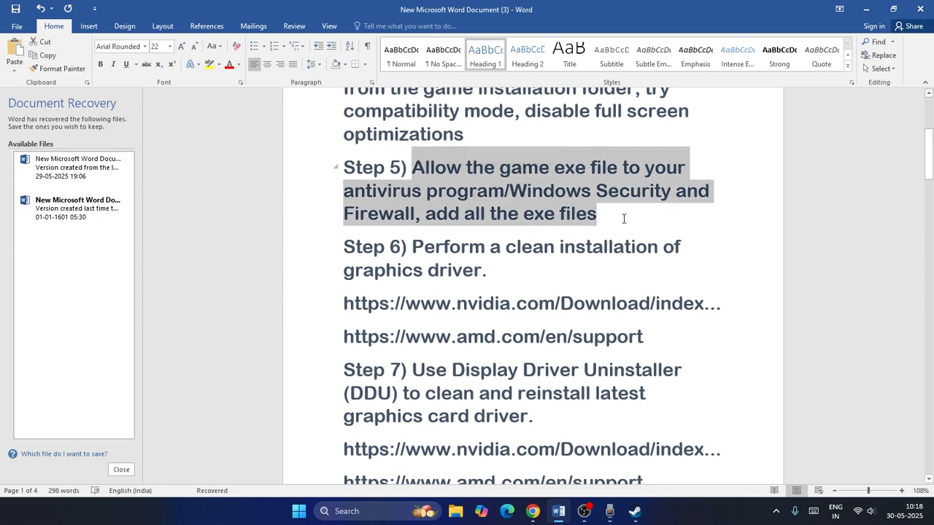
left_click(623, 219)
left_click(866, 13)
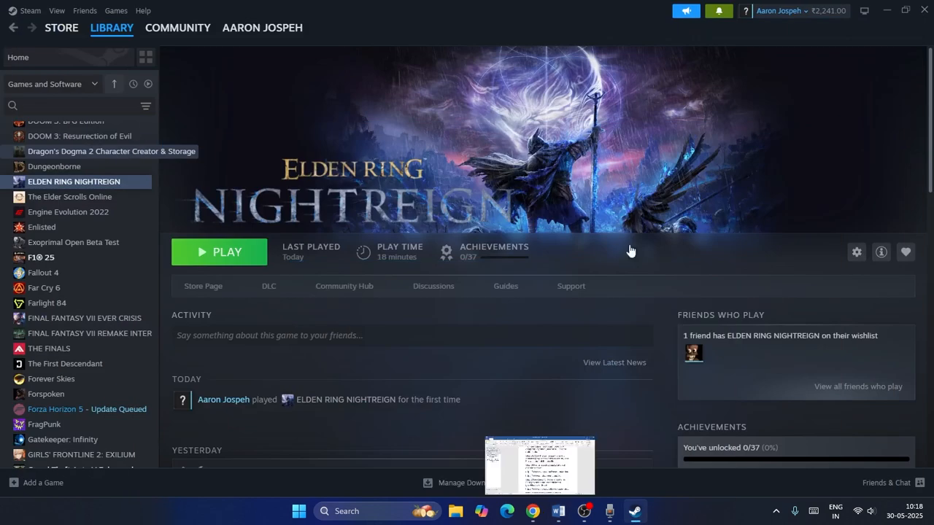
Step: Open Windows Defender Firewall's allowed apps list from Control Panel and find the ELDEN RING NIGHTREIGN entry
left_click(351, 510)
type("control")
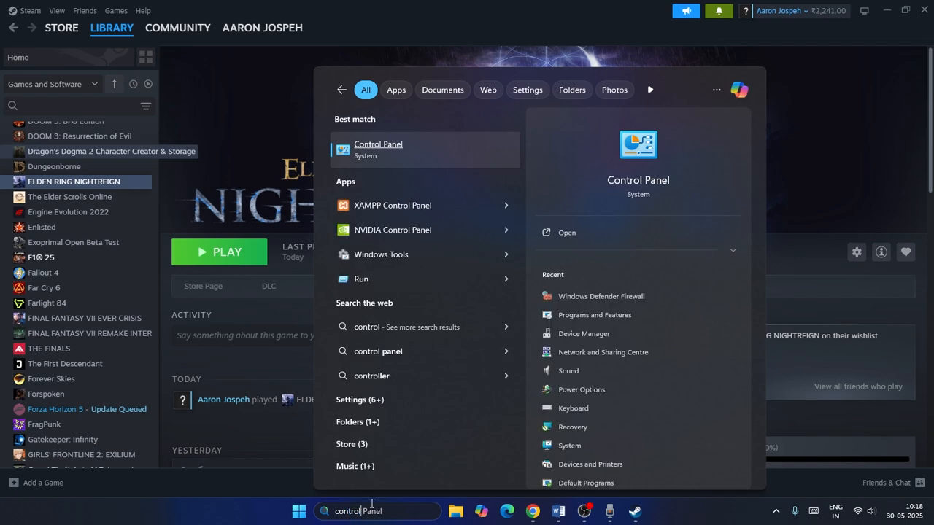
left_click(431, 152)
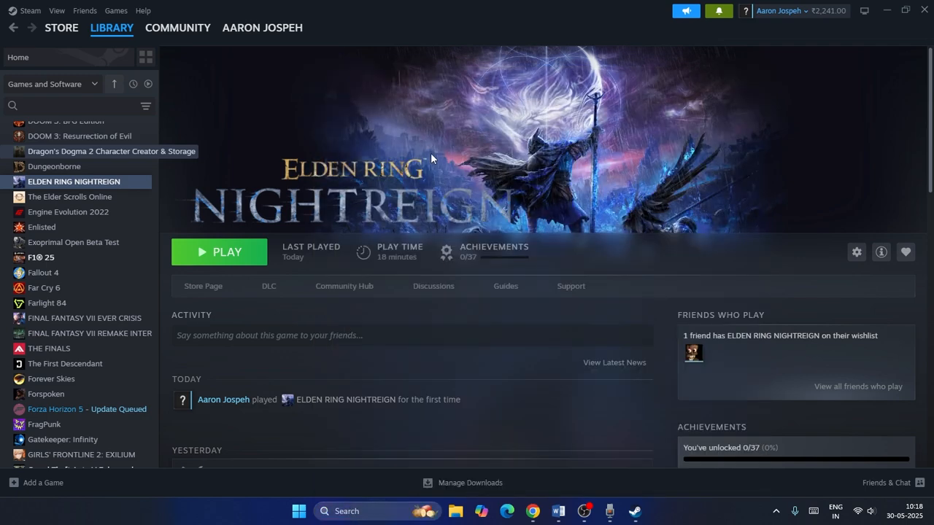
left_click(323, 96)
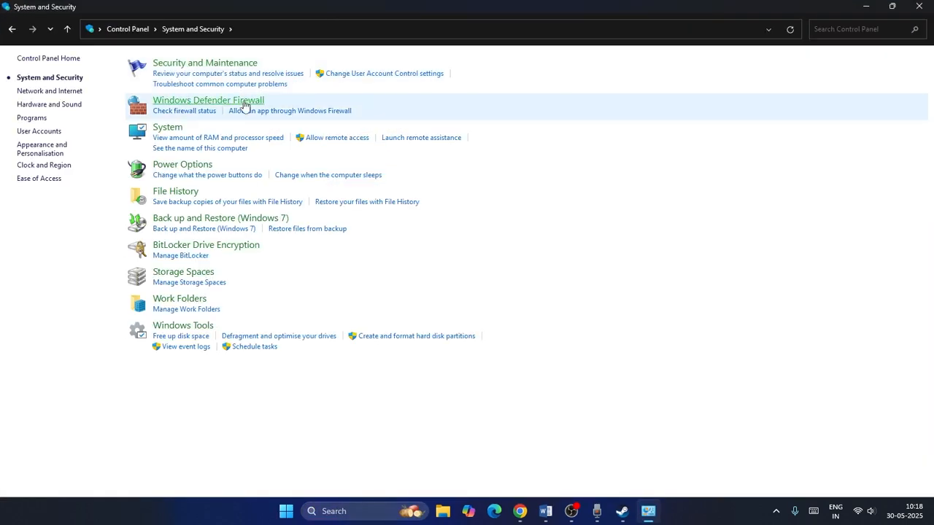
left_click(156, 108)
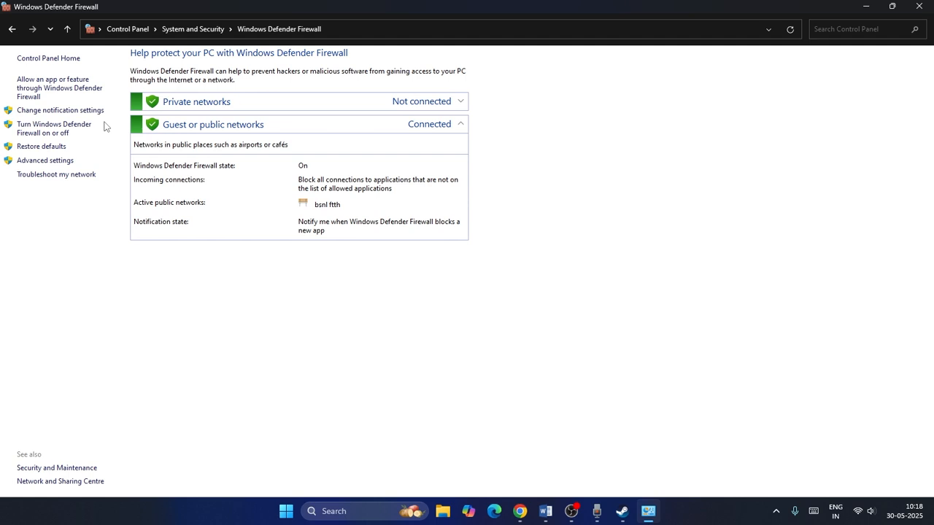
left_click(39, 84)
scroll(380, 181, "down", 13)
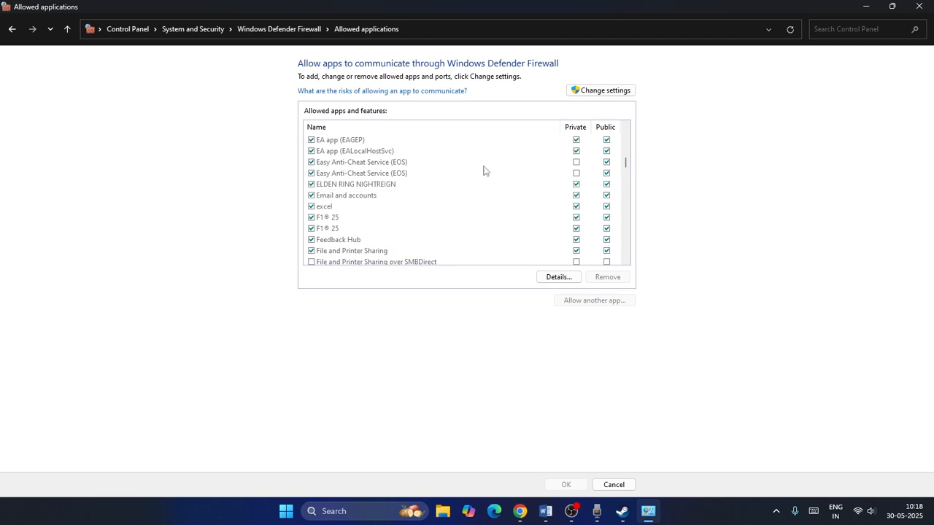
Step: Start allowing another app through the firewall and browse to the ELDEN RING NIGHTREIGN Game folder on the E: drive
left_click(604, 92)
left_click(595, 300)
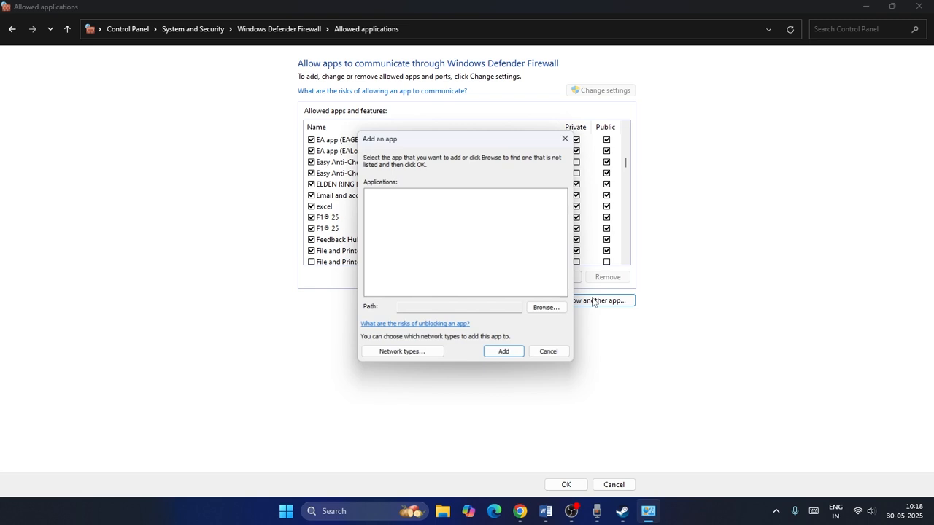
left_click(554, 309)
scroll(406, 319, "down", 3)
left_click(411, 313)
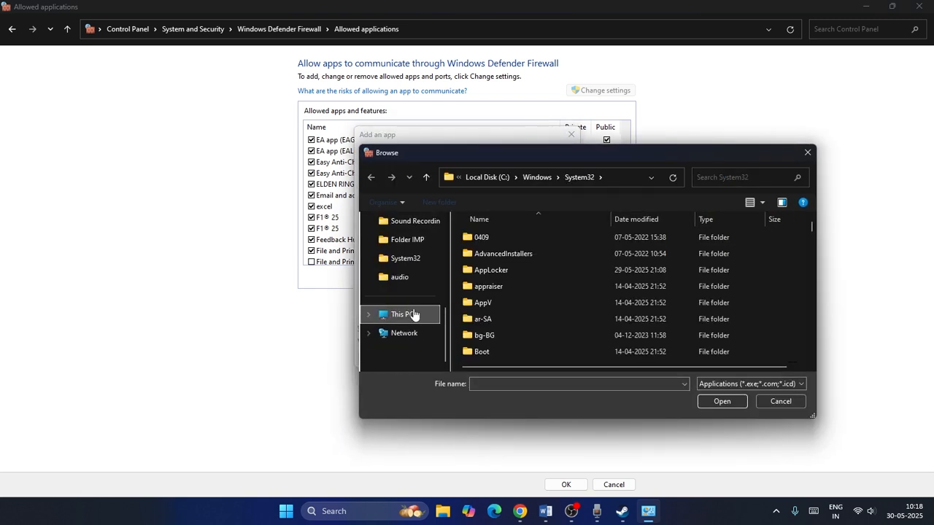
double_click(569, 286)
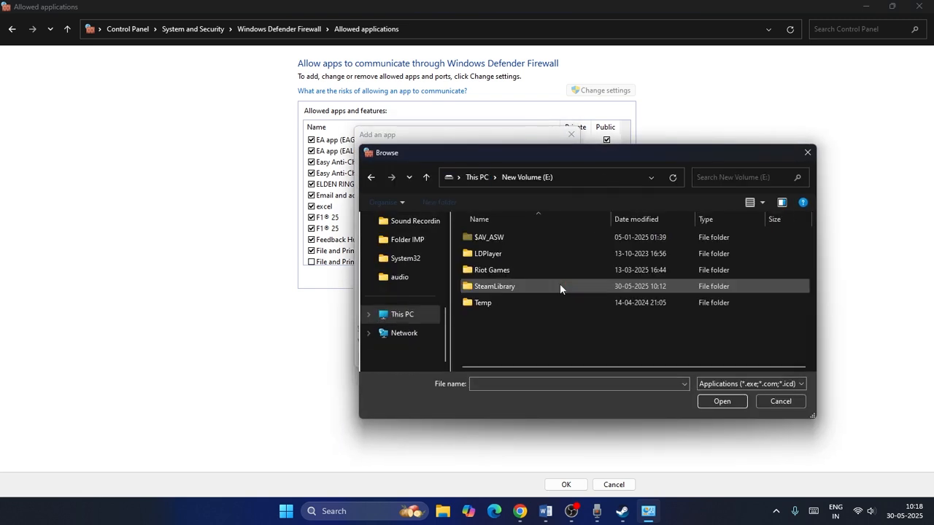
double_click(511, 285)
double_click(501, 239)
double_click(502, 243)
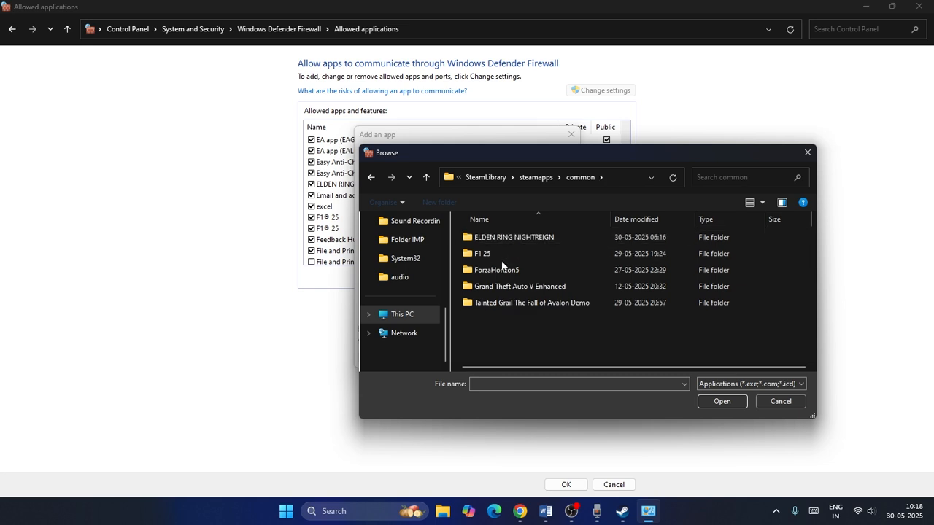
double_click(502, 241)
double_click(495, 251)
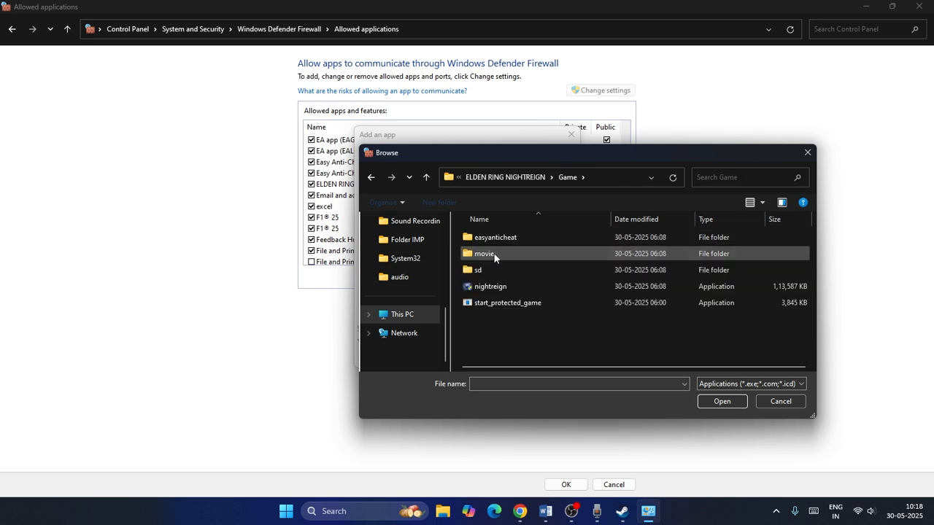
Step: Add the nightreign application to the allowed apps with private network access enabled, and close the firewall window
left_click(495, 289)
left_click(722, 402)
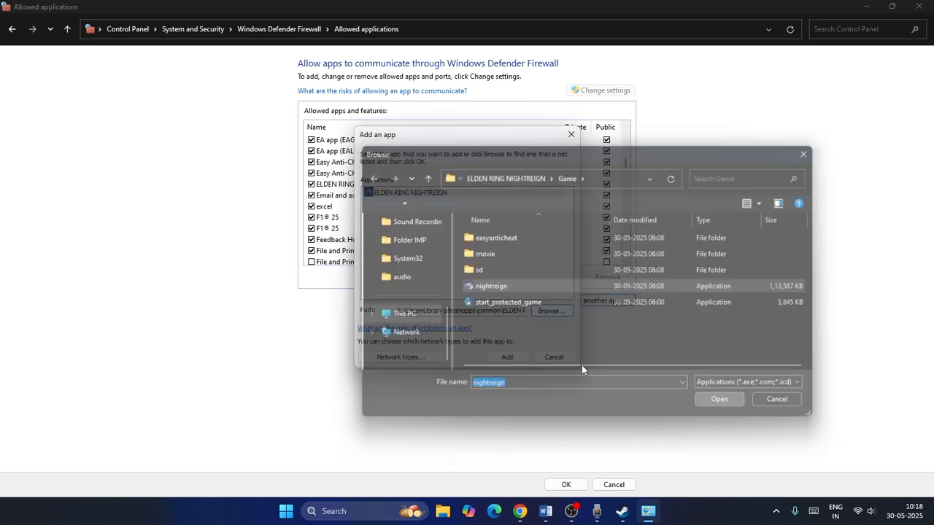
left_click(493, 355)
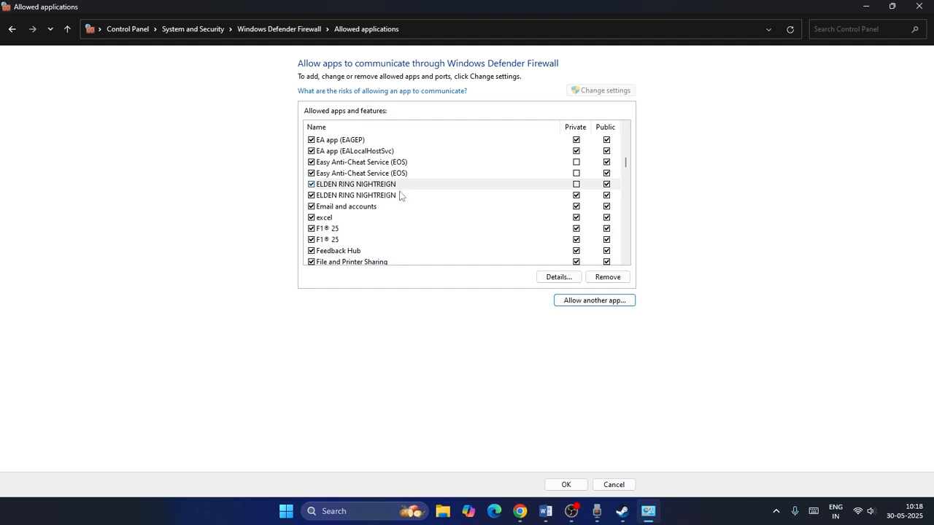
left_click(576, 185)
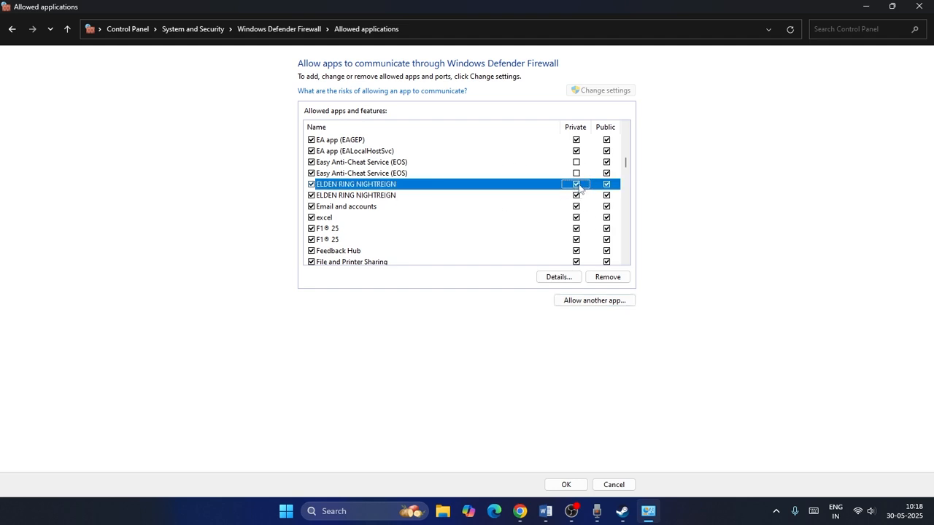
left_click(919, 7)
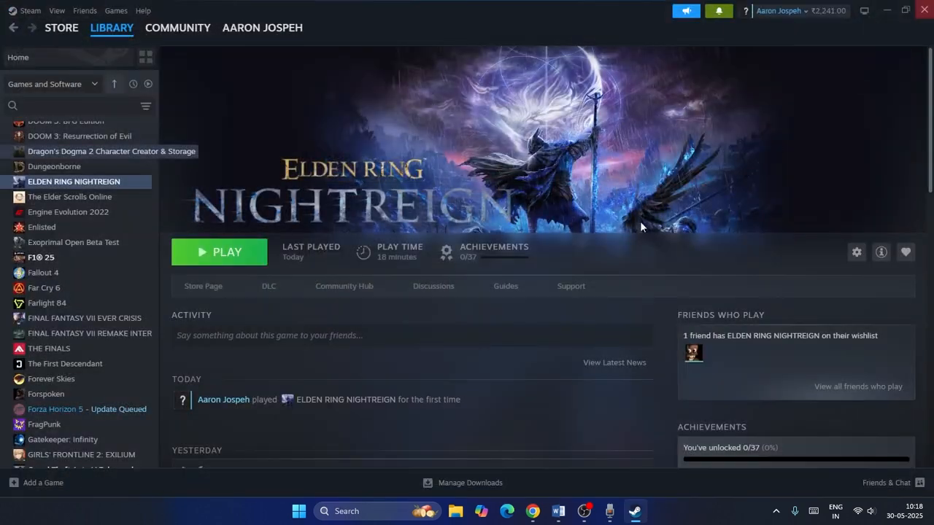
Step: Switch to the Word document and review troubleshooting step 6 about a clean installation of the graphics driver
left_click(558, 510)
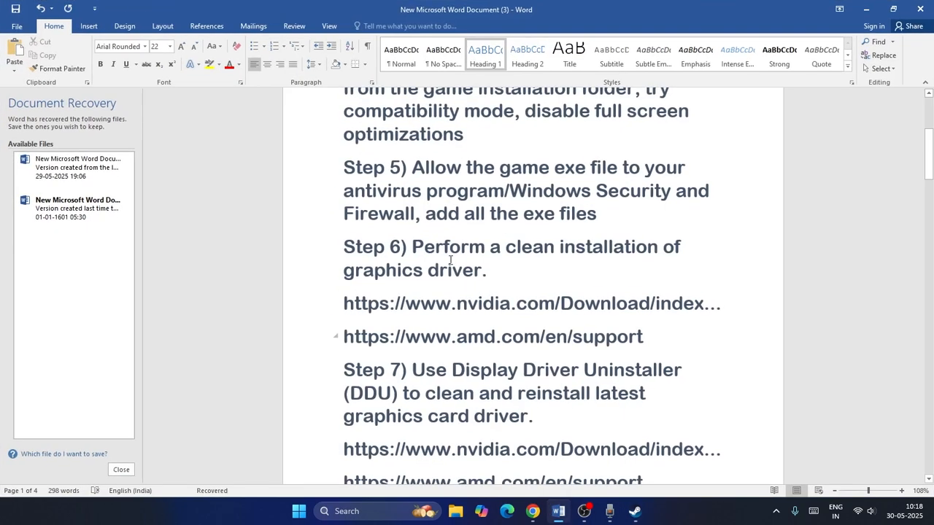
left_click_drag(413, 183, 513, 216)
left_click(513, 216)
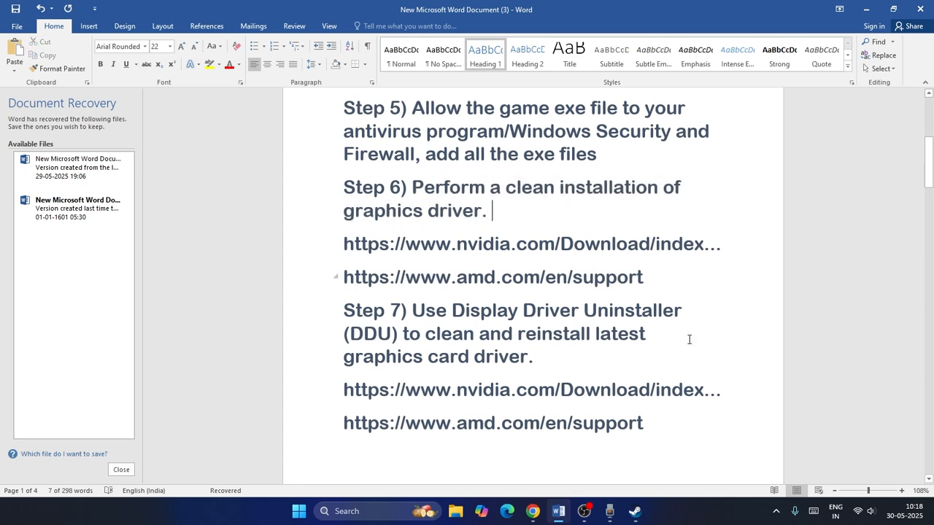
Step: In Chrome, search NVIDIA's drivers for GeForce, RTX 50 Series (Notebooks), RTX 5090 Laptop GPU on Windows 11, and view the Game Ready Driver result
left_click(533, 511)
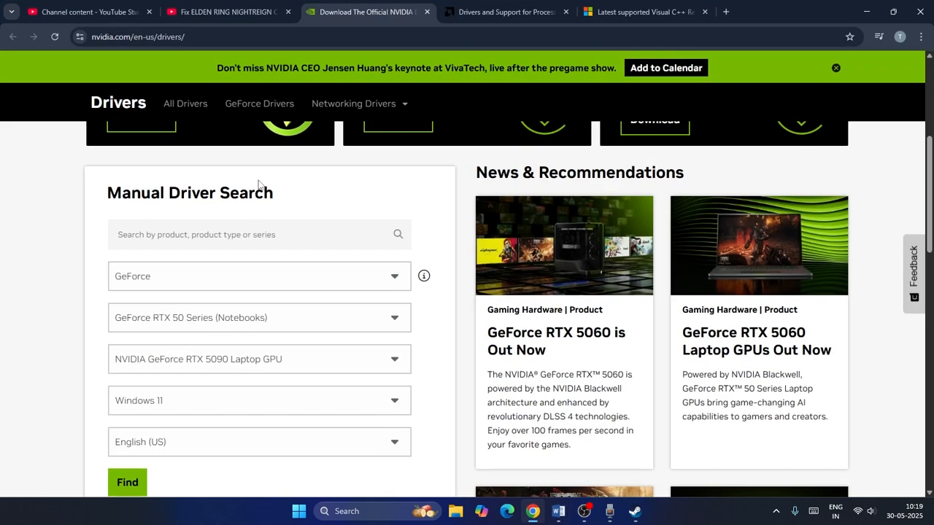
scroll(379, 165, "down", 1)
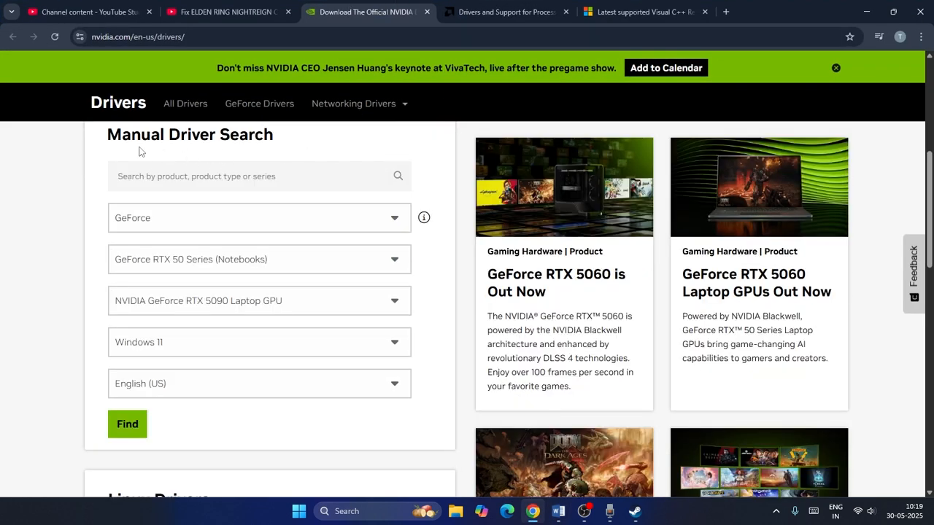
scroll(375, 175, "down", 1)
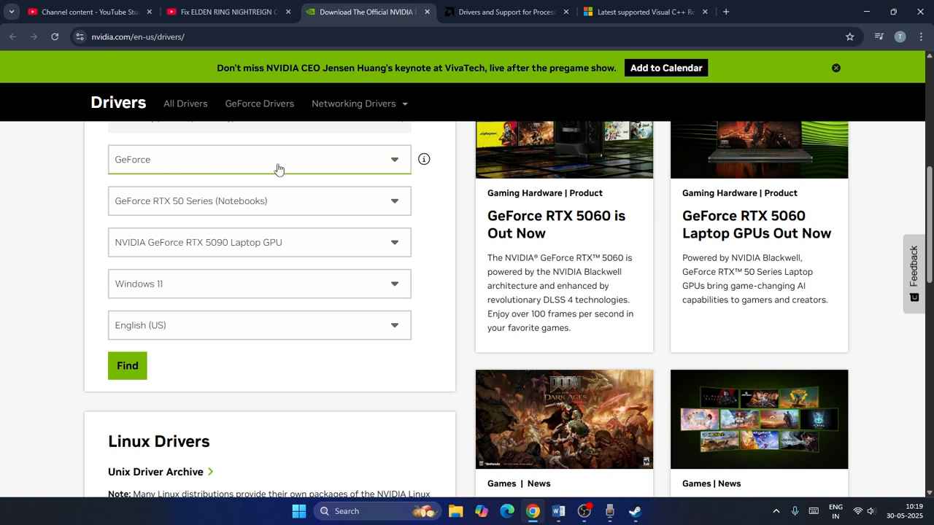
left_click(197, 166)
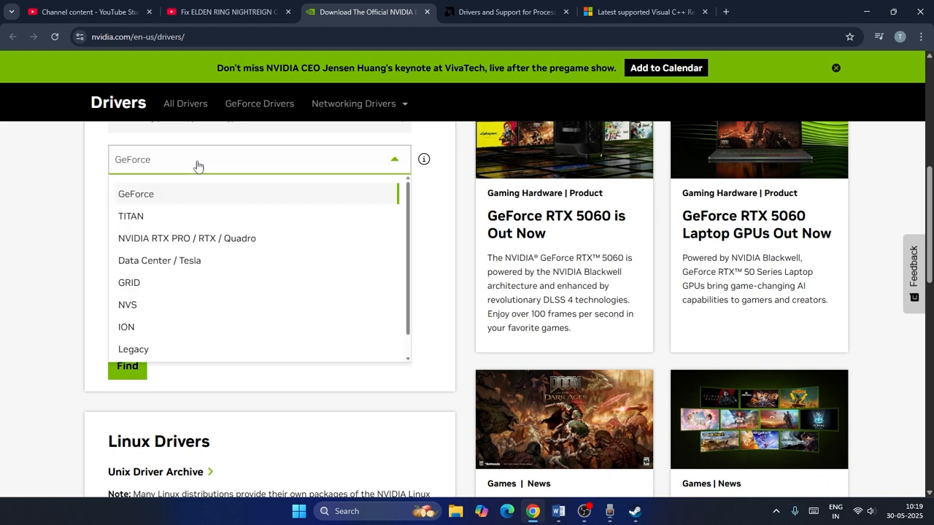
left_click(117, 200)
left_click(296, 210)
left_click(301, 204)
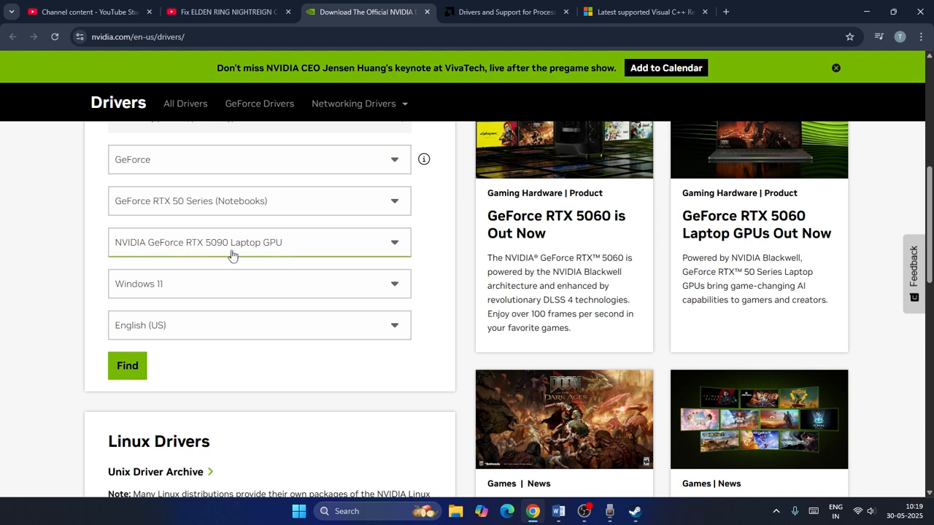
left_click(130, 367)
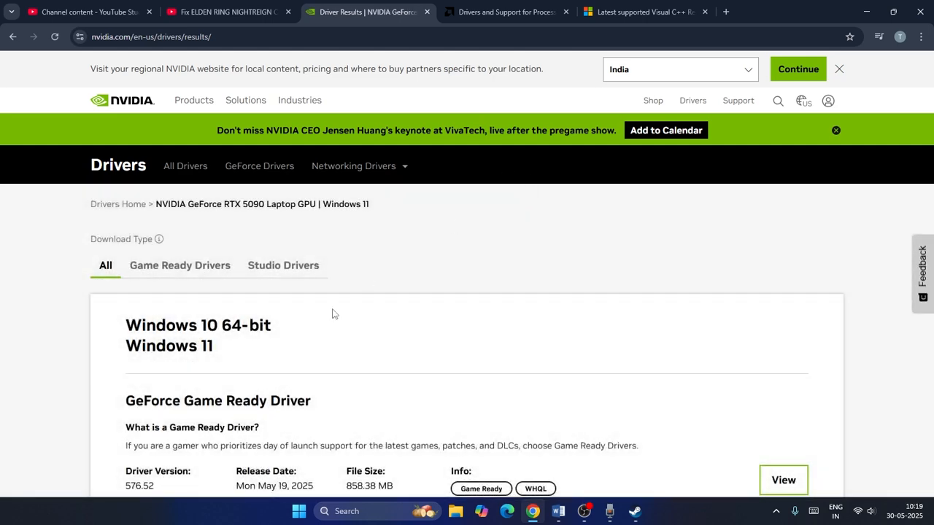
scroll(342, 281, "down", 2)
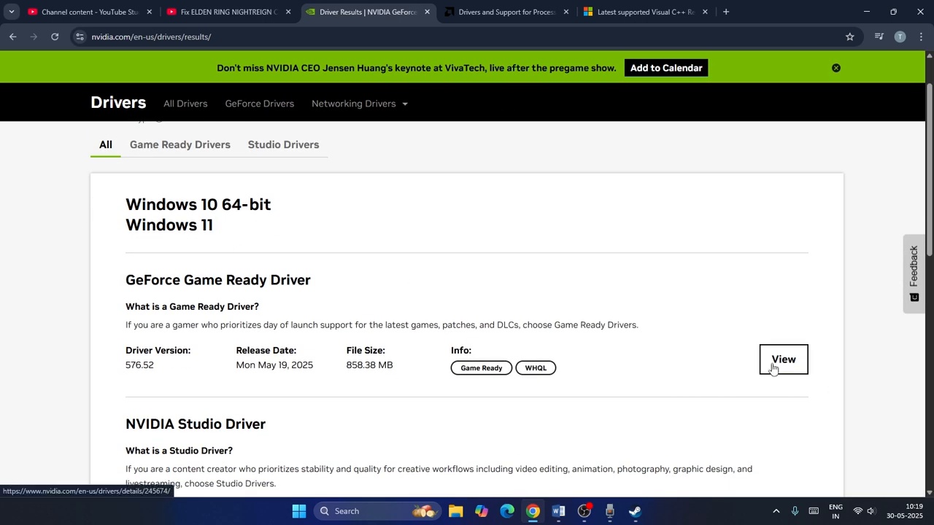
Step: On AMD's support page, find drivers for Graphics, Radeon RX, Radeon RX 5000 Series, AMD Radeon RX 5700 XT and view the operating system list
left_click(496, 11)
scroll(333, 207, "down", 5)
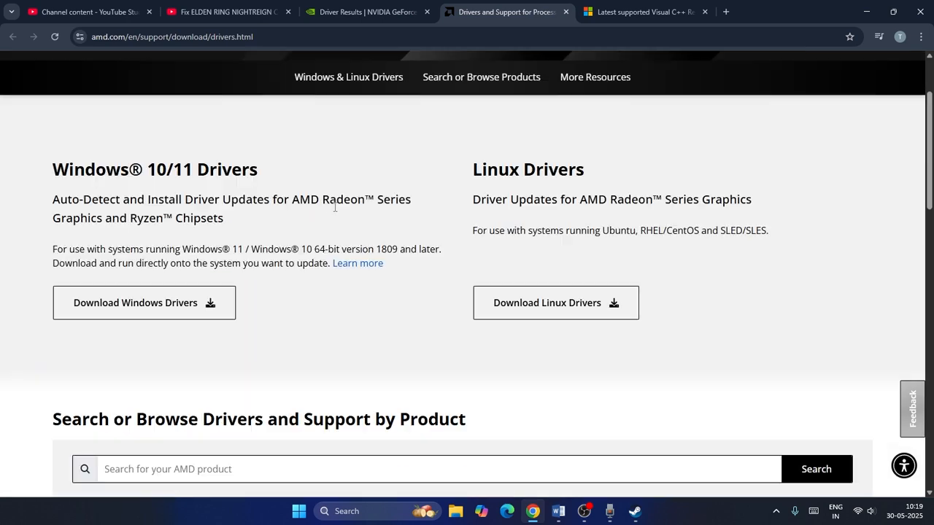
left_click(122, 267)
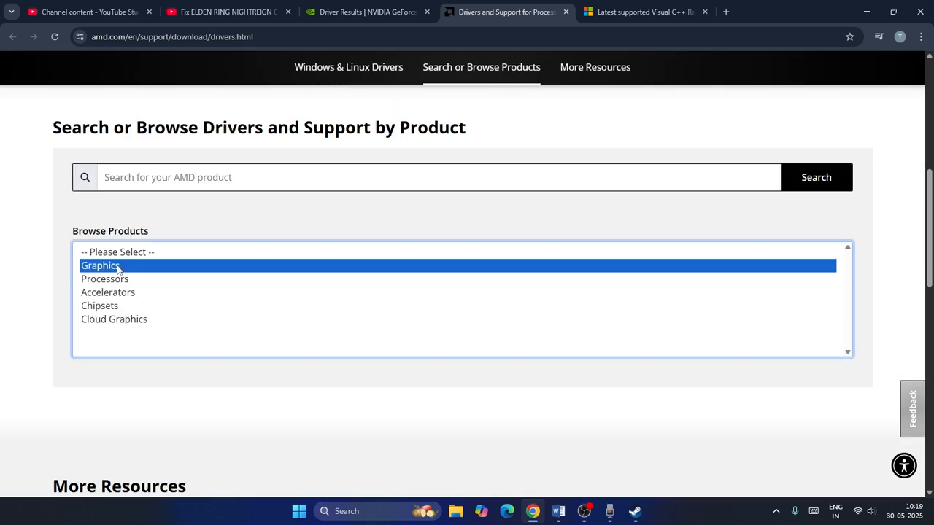
left_click(128, 320)
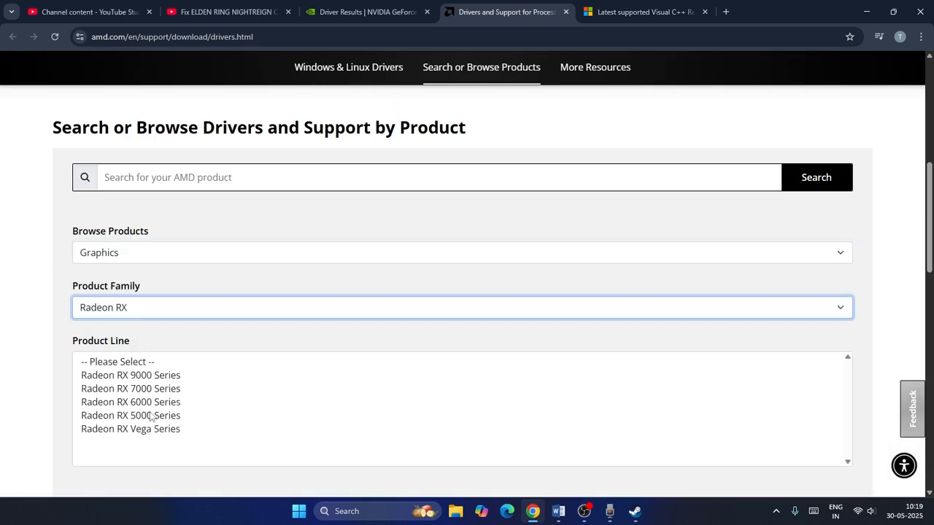
left_click(151, 416)
left_click(167, 445)
scroll(221, 254, "down", 3)
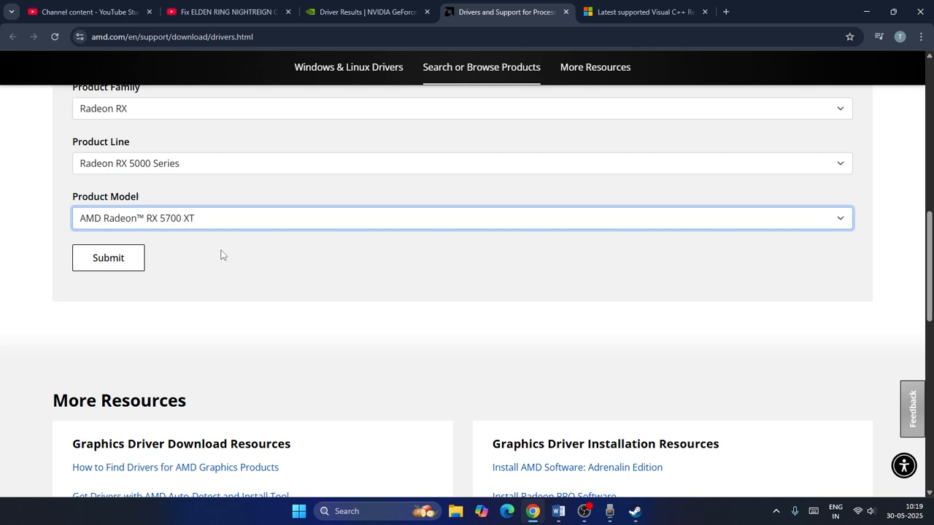
left_click(113, 260)
scroll(188, 211, "down", 2)
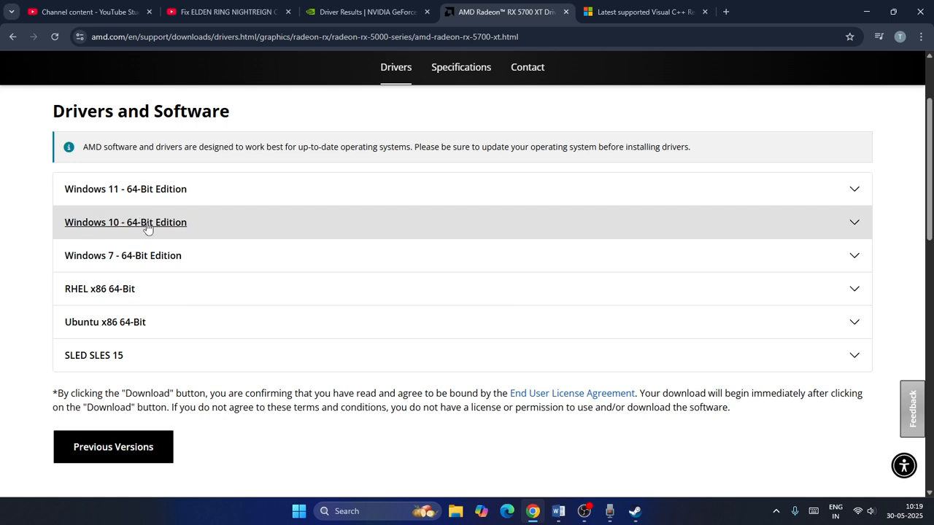
Step: Switch to Word and review troubleshooting step 7 about using Display Driver Uninstaller to reinstall the graphics driver
left_click(548, 513)
scroll(503, 244, "down", 2)
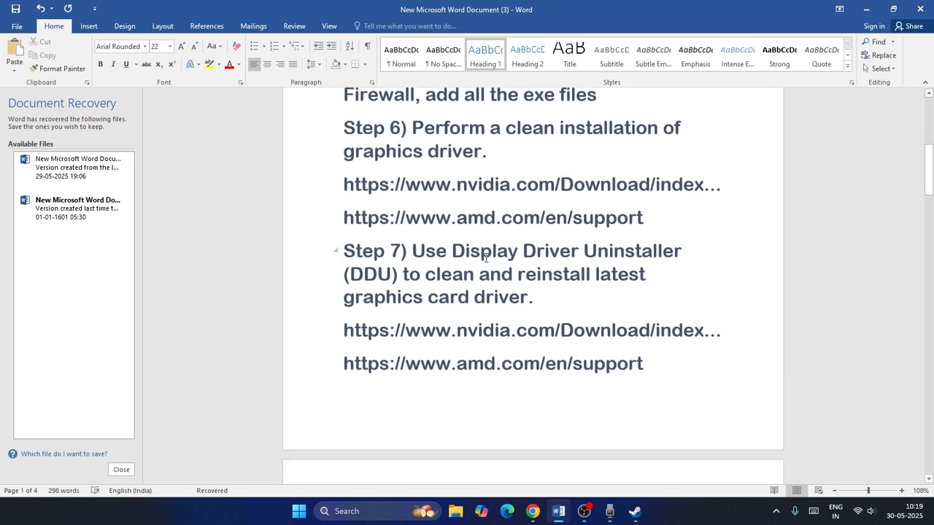
left_click_drag(420, 250, 600, 251)
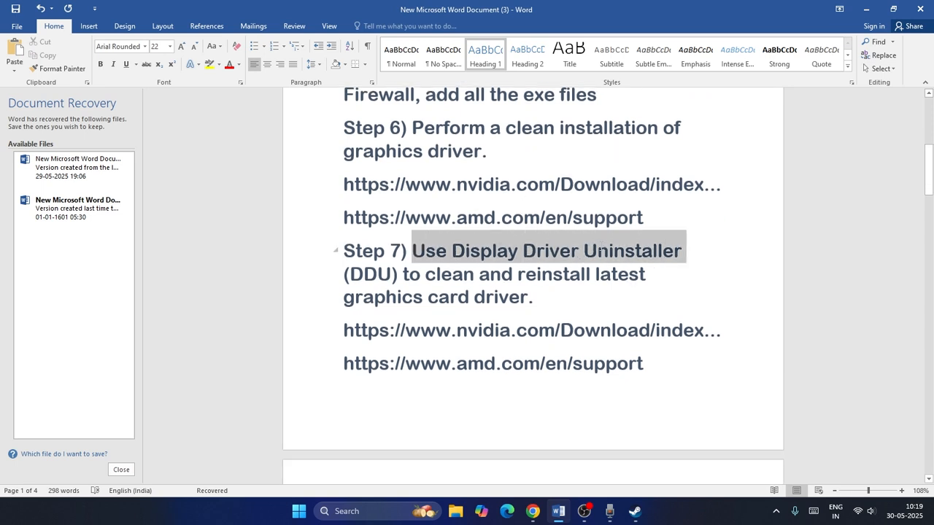
left_click_drag(708, 250, 423, 250)
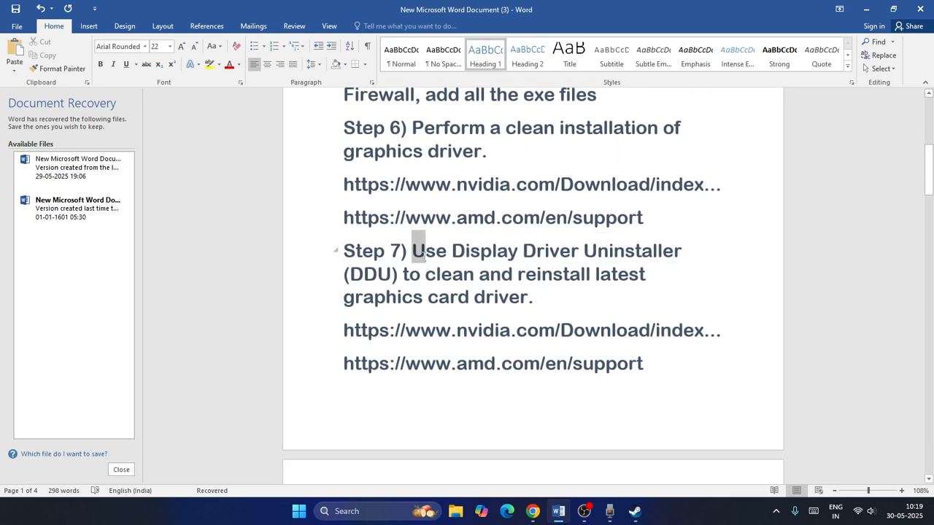
left_click(547, 294)
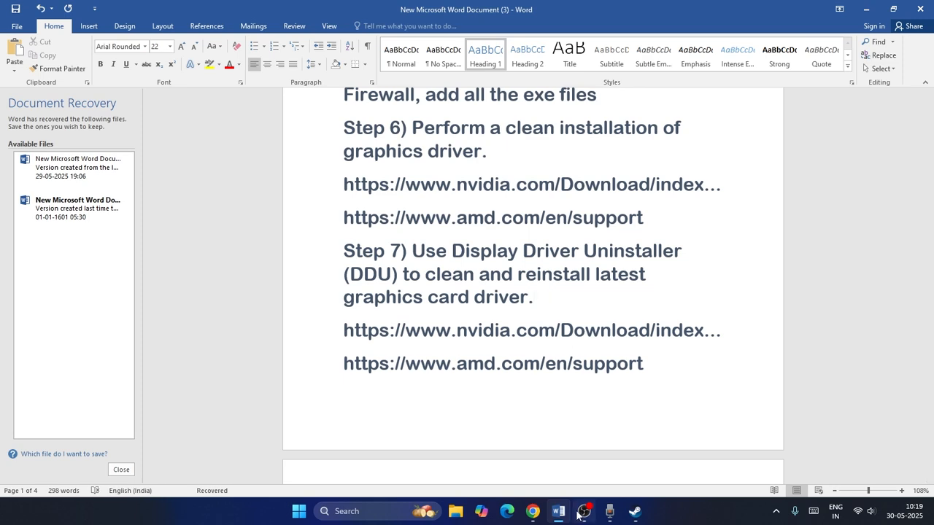
Step: Copy "Display Driver Uninstaller" from step 7 and search Google for it in a new Chrome tab
left_click_drag(456, 250, 653, 250)
right_click(645, 250)
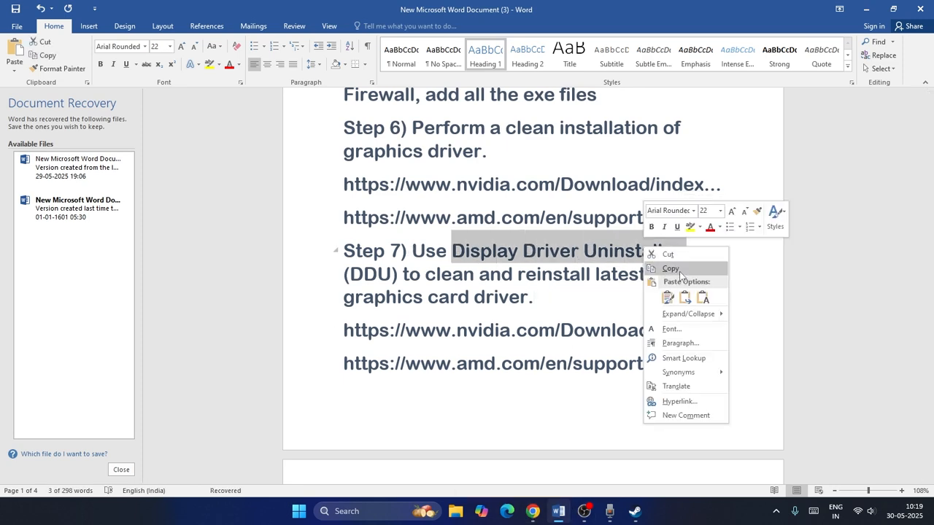
left_click(668, 269)
left_click(532, 511)
left_click(736, 5)
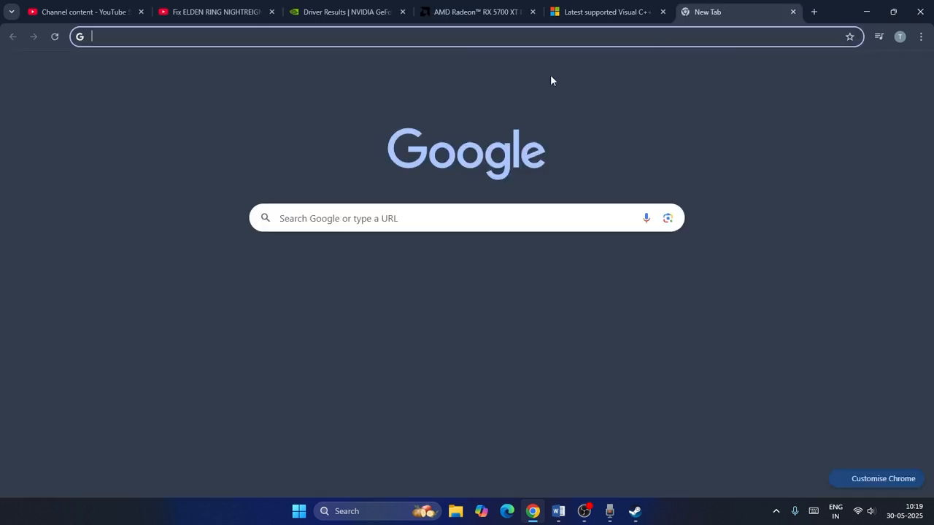
right_click(318, 228)
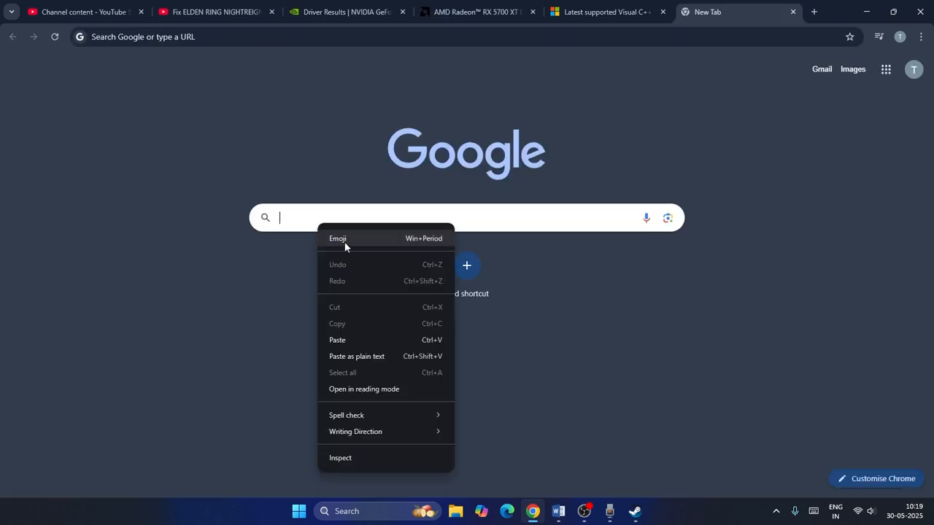
left_click(353, 336)
key("Return")
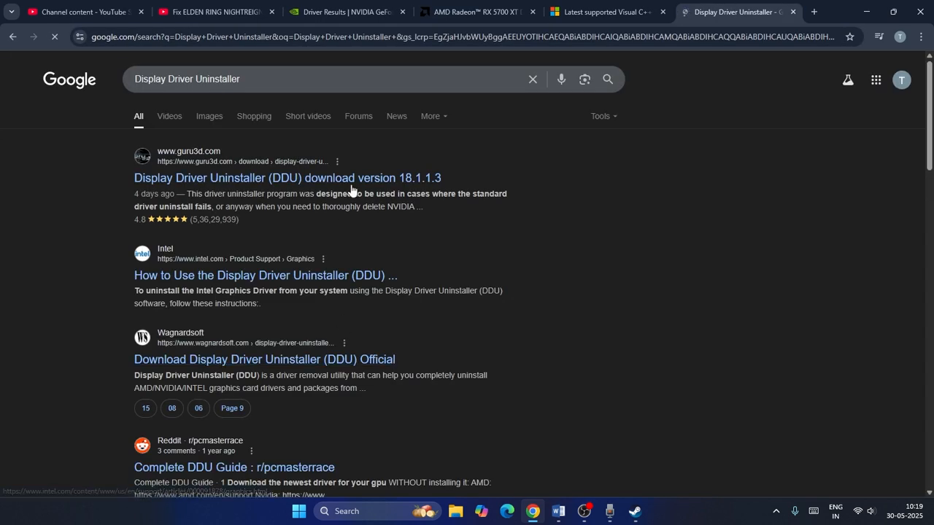
Step: Download Display Driver Uninstaller version 18.1.1.3 from the Guru3D page and show the downloaded zip in its folder
left_click(351, 179)
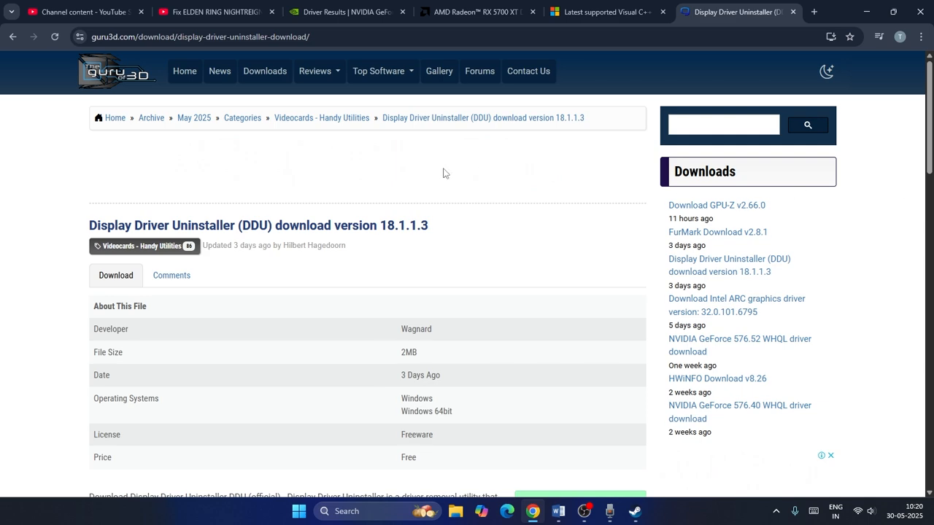
scroll(812, 196, "down", 2)
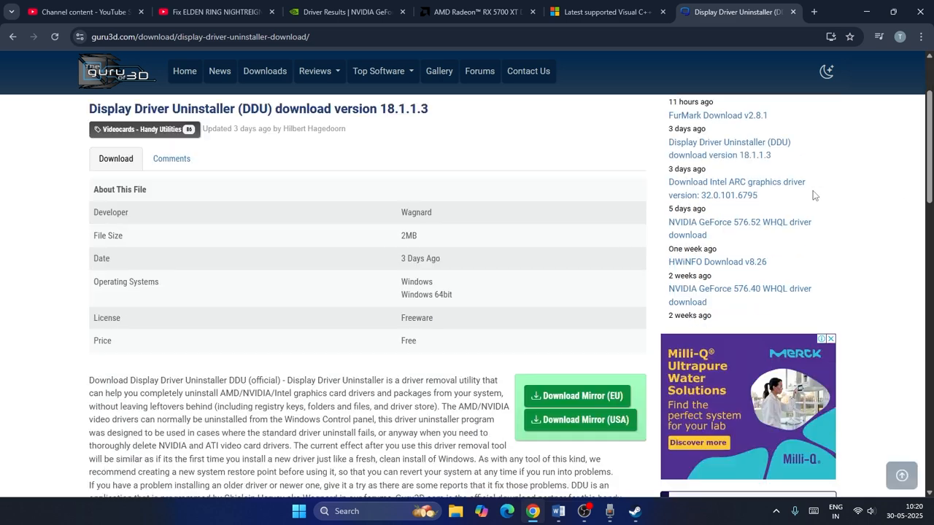
left_click(573, 406)
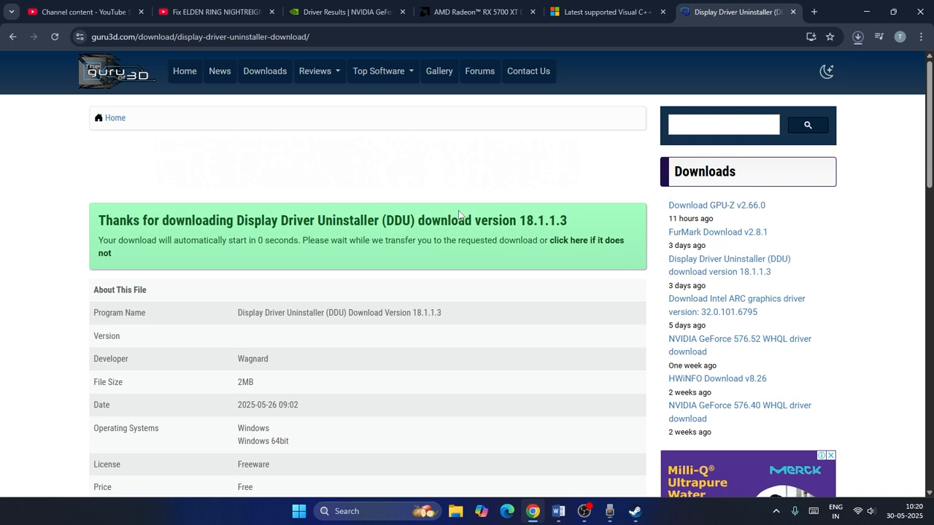
left_click(857, 36)
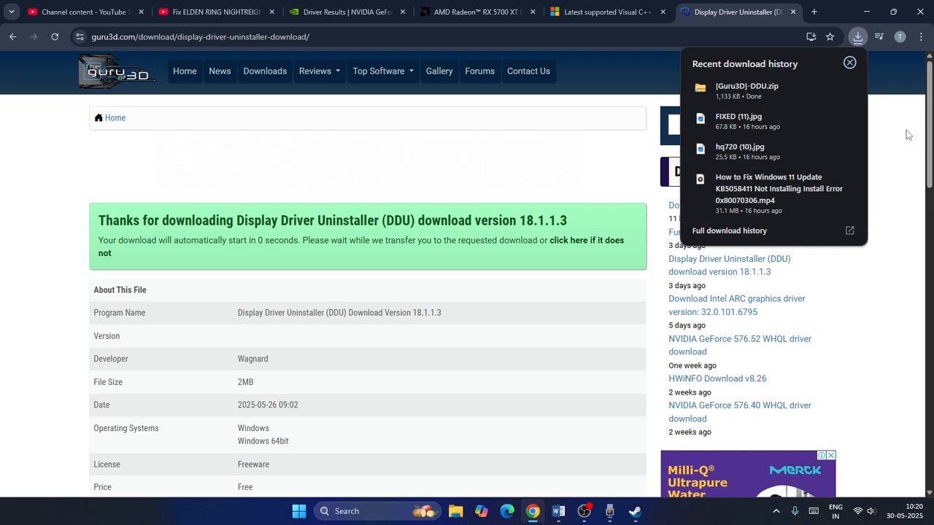
left_click(829, 87)
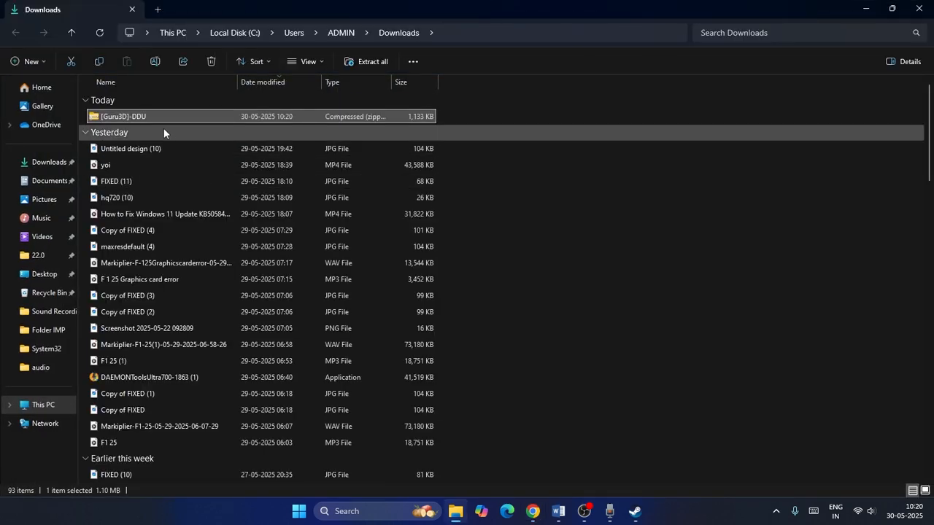
Step: Extract the [Guru3D]-DDU zip and unpack the DDU v18.1.1.3 self-extracting archive into the same folder
right_click(152, 117)
left_click(206, 405)
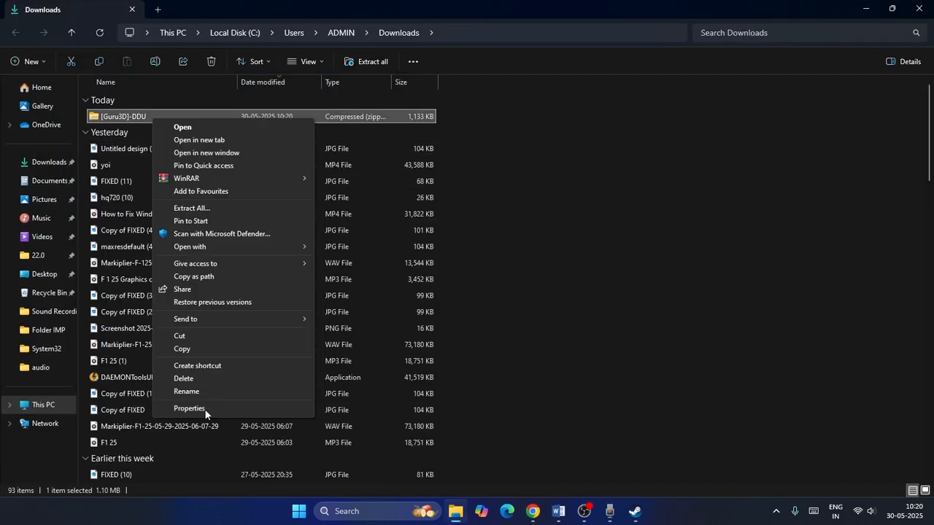
left_click(209, 208)
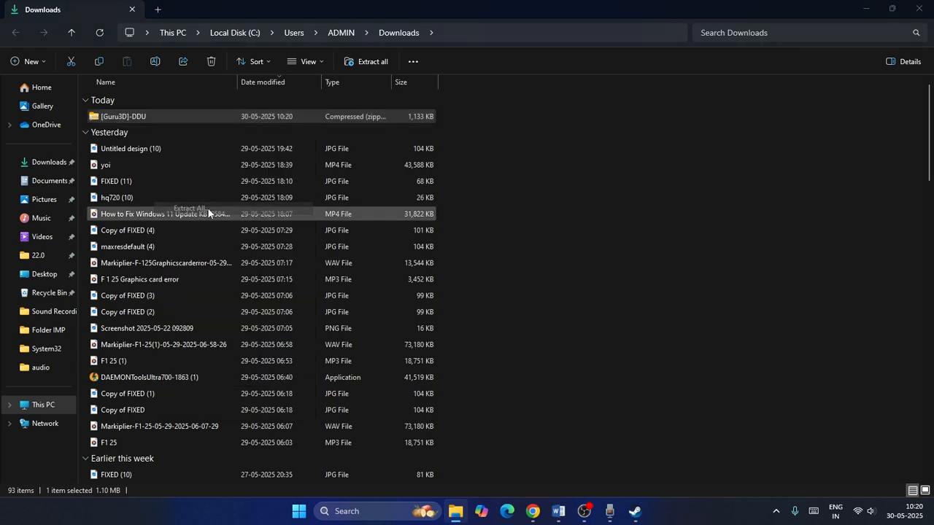
left_click(573, 367)
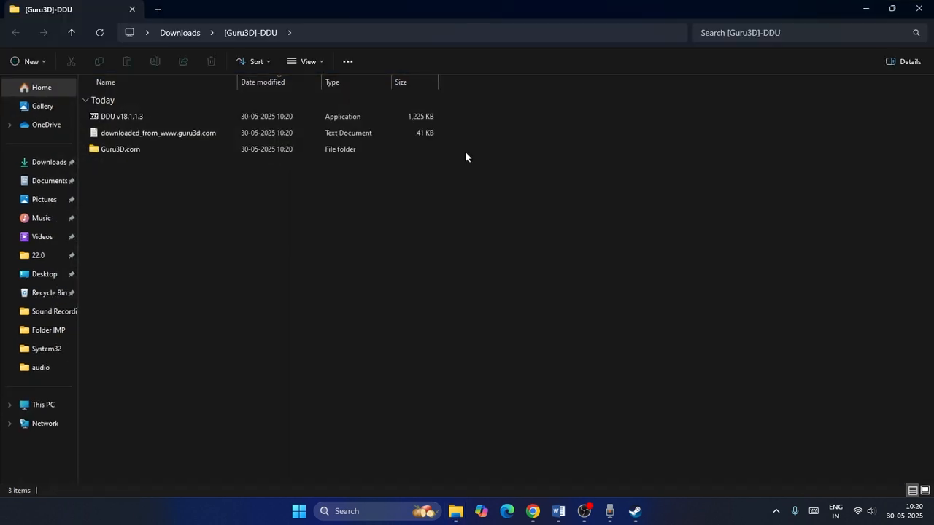
double_click(124, 118)
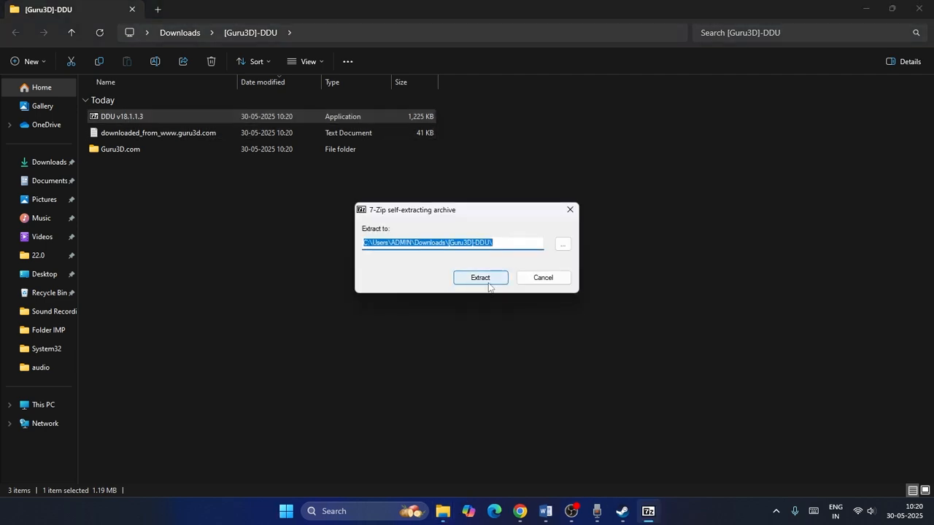
left_click(489, 284)
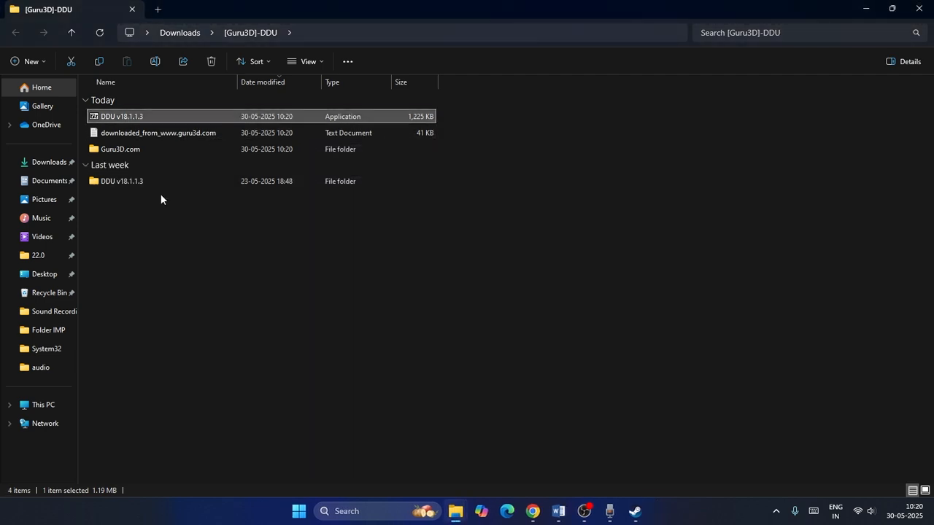
Step: Open the guru3d internet shortcut inside the Guru3D.com folder, allowing it past the security warning
left_click(160, 195)
double_click(137, 152)
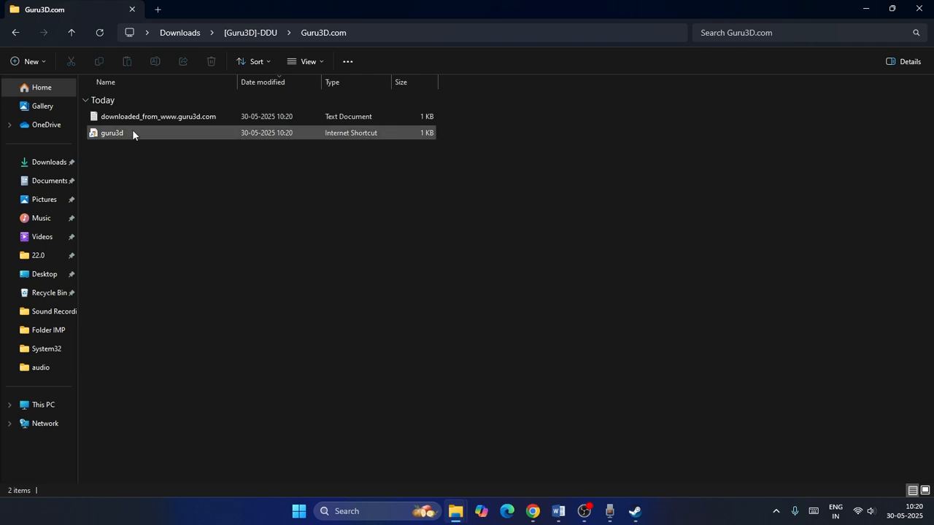
double_click(131, 133)
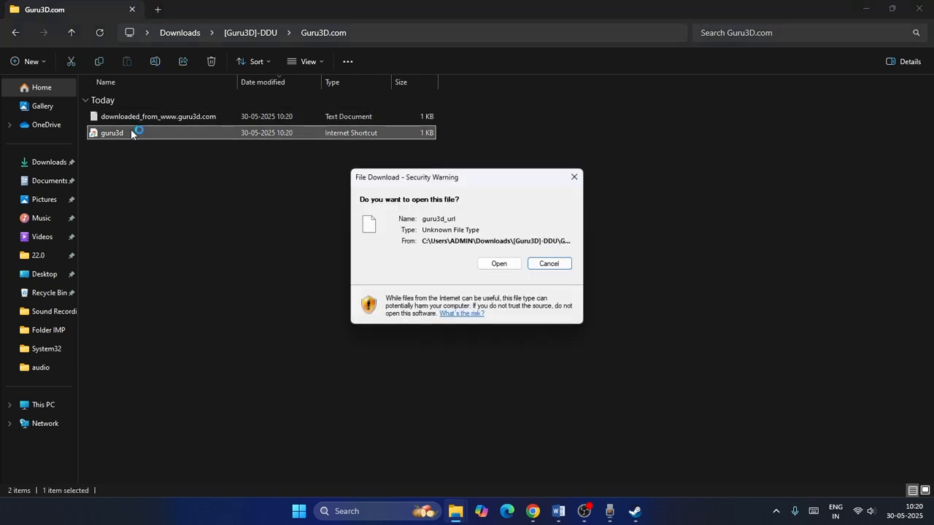
left_click(483, 266)
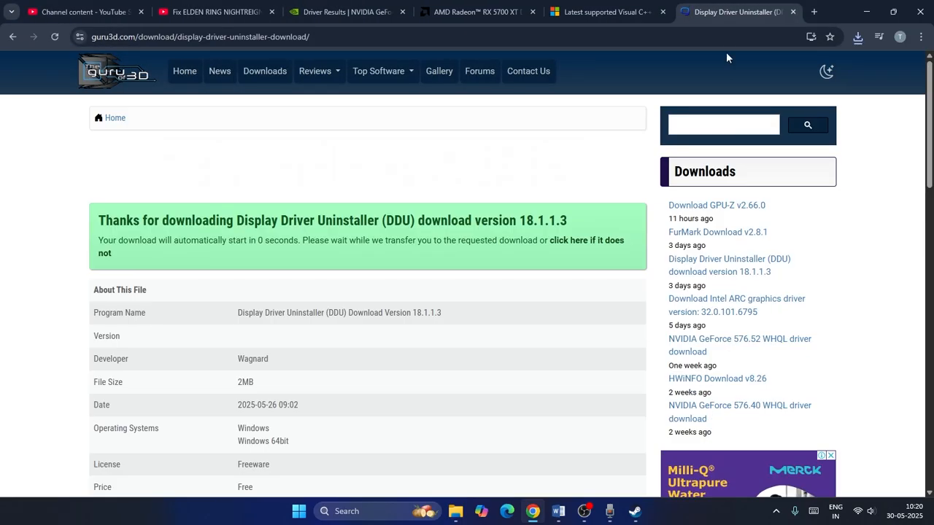
Step: Return to File Explorer, look through the DDU v18.1.1.3 folder including its settings folder, and launch the Display Driver Uninstaller application
left_click(866, 12)
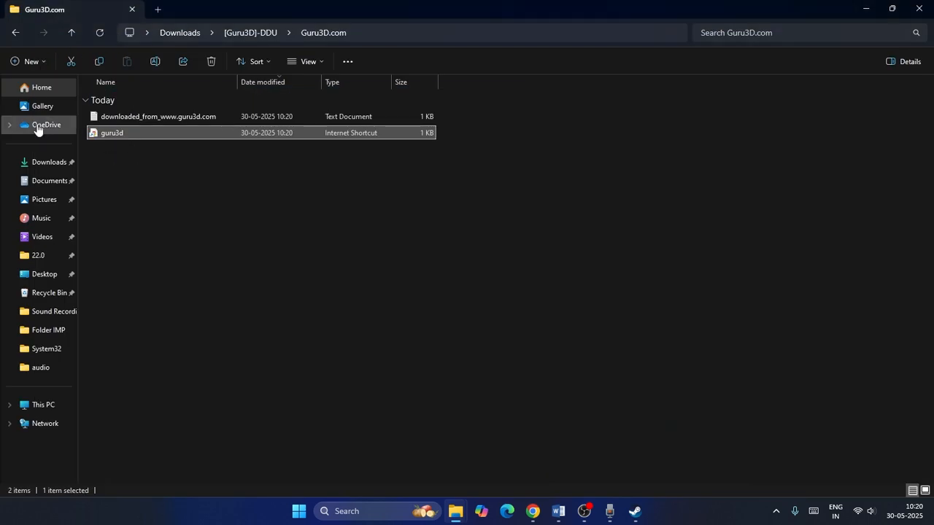
left_click(67, 35)
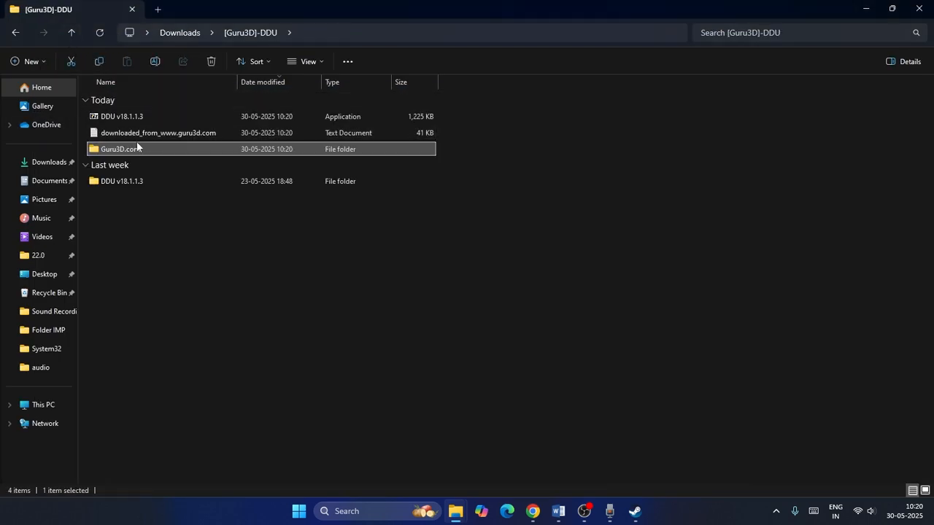
double_click(150, 182)
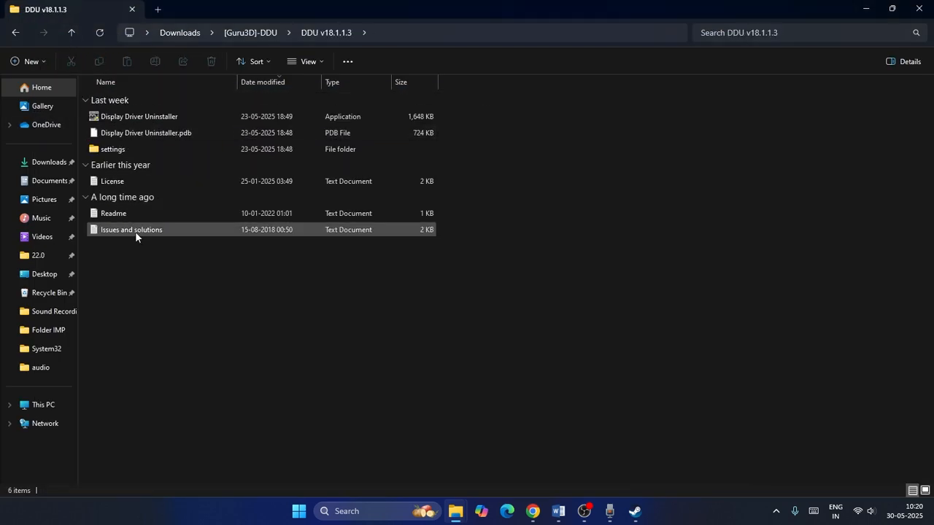
double_click(117, 150)
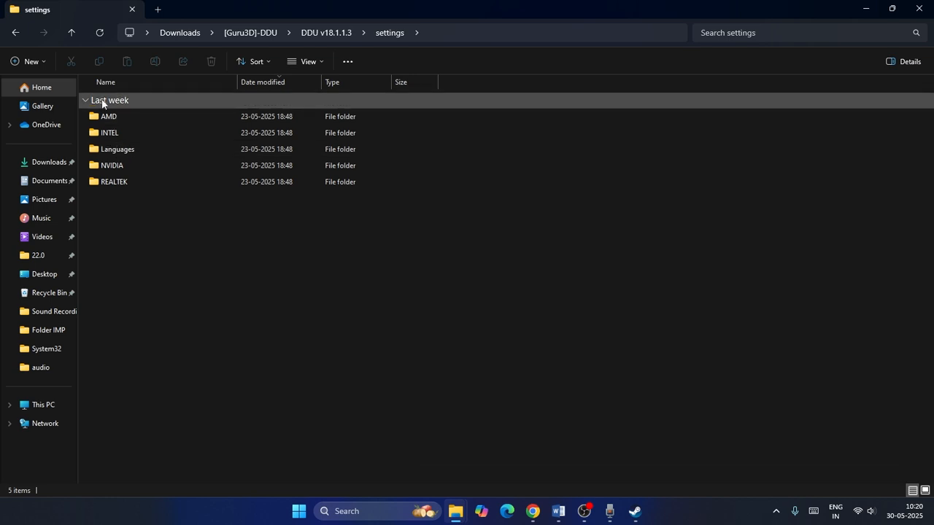
left_click(72, 35)
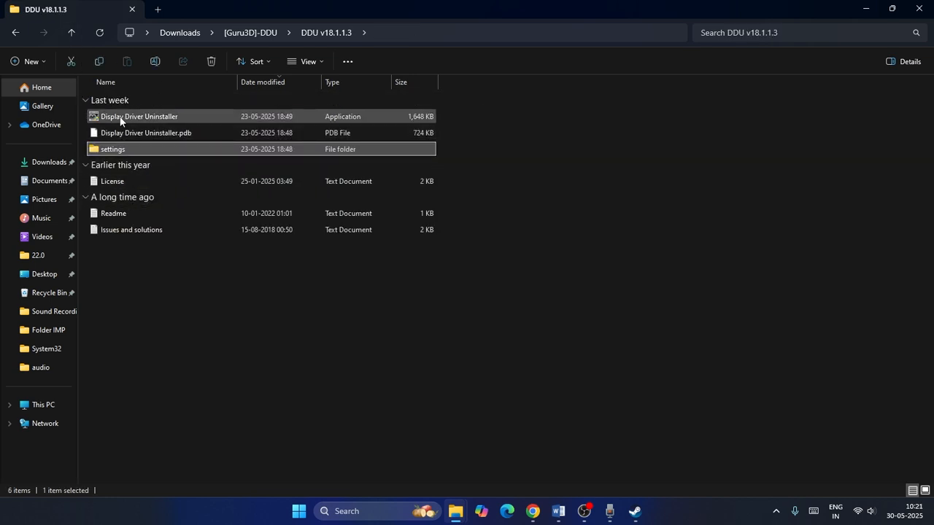
left_click(172, 119)
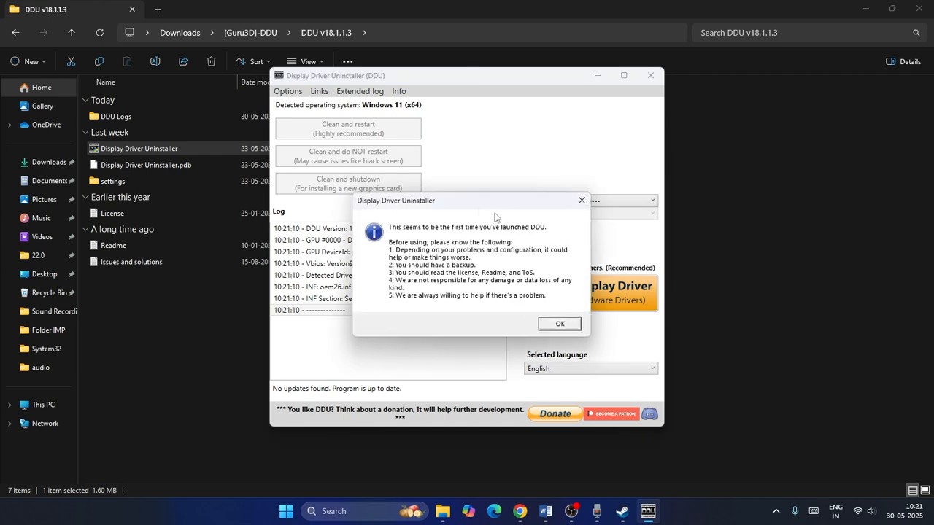
Step: Dismiss the first-launch notices and options, set the device type to GPU and keep NVIDIA as the device
left_click(583, 200)
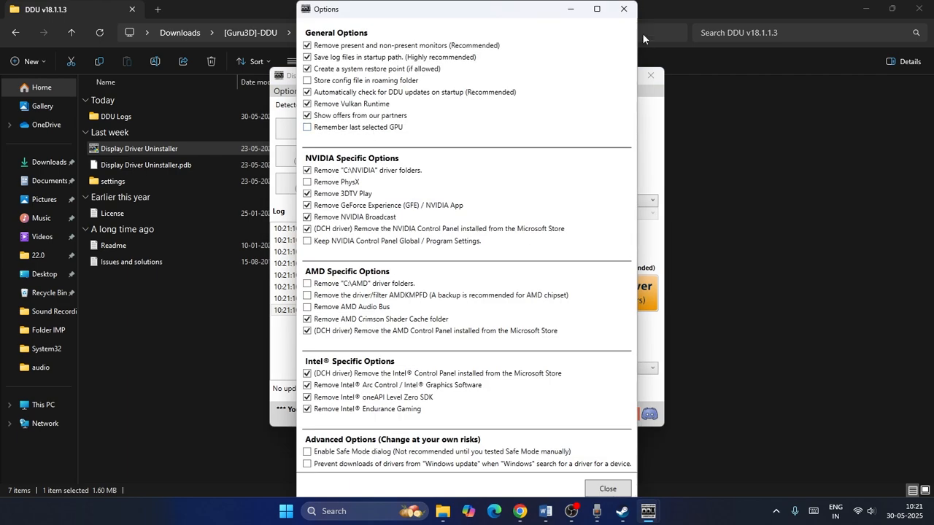
left_click(628, 13)
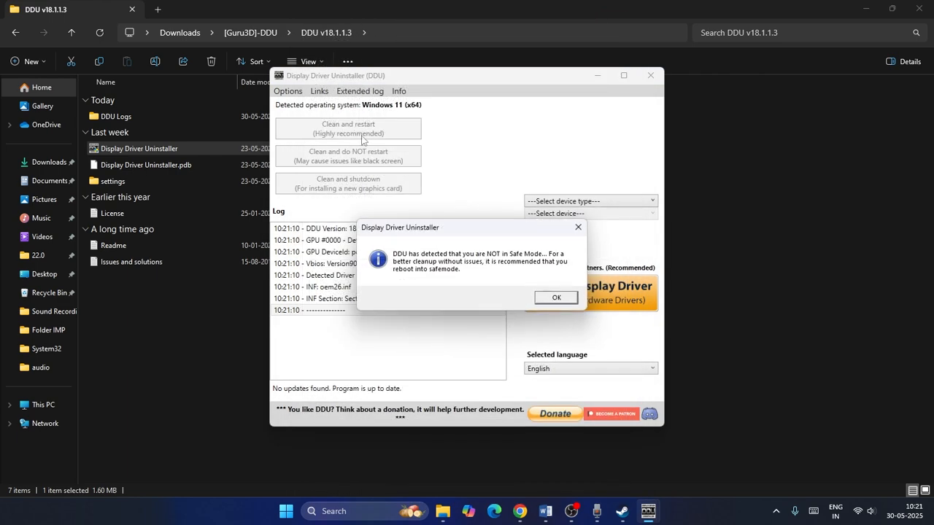
left_click(556, 297)
left_click(615, 203)
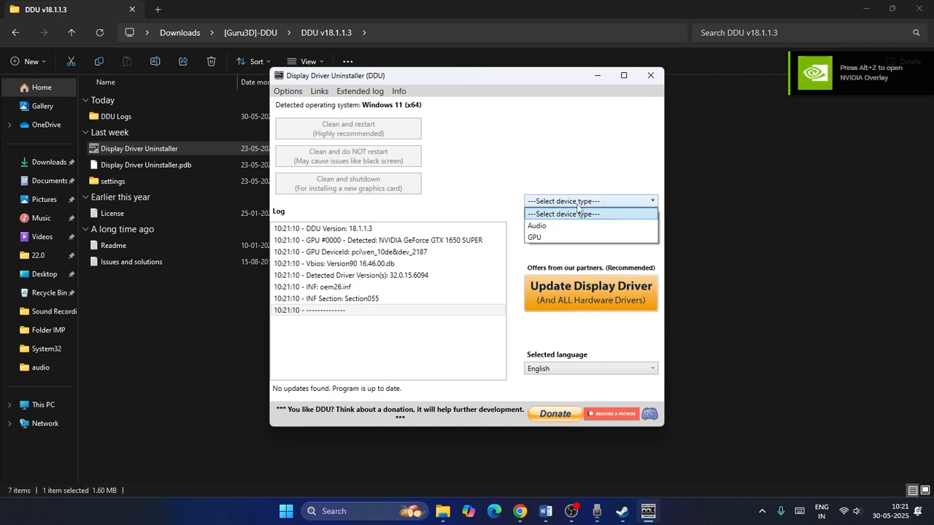
left_click(566, 237)
left_click(588, 213)
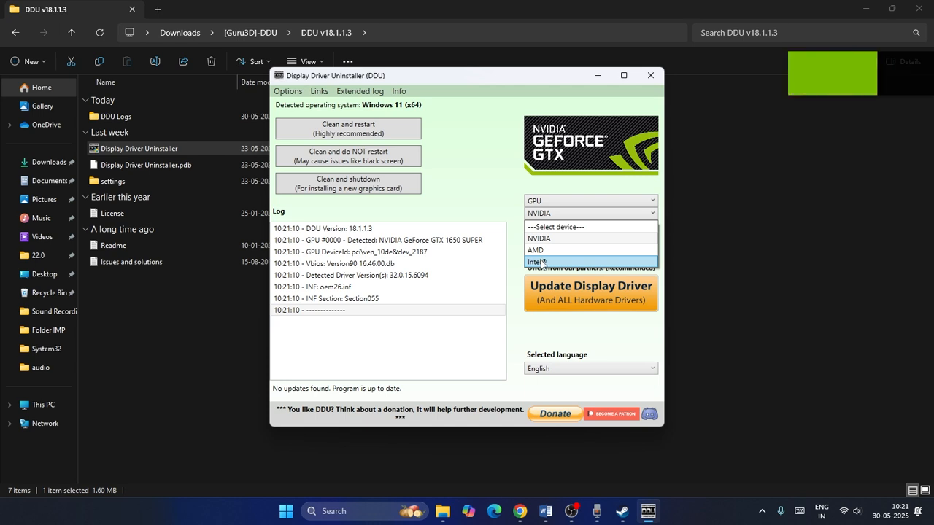
left_click(496, 180)
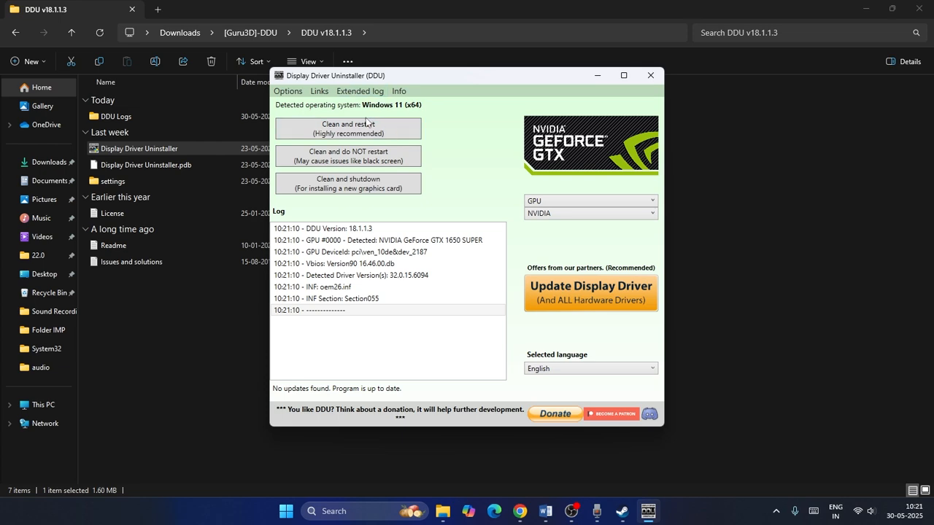
Step: Close Display Driver Uninstaller and the open File Explorer windows
left_click(650, 75)
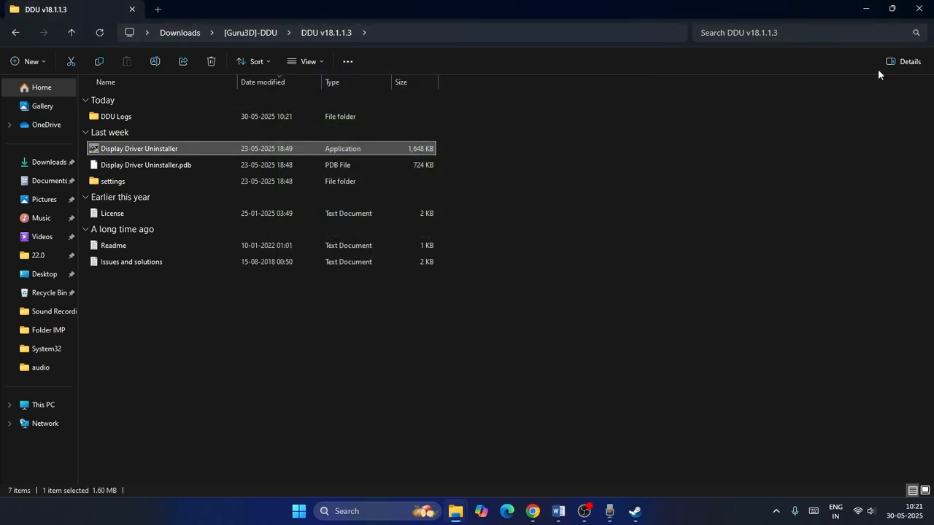
left_click(918, 8)
left_click(915, 16)
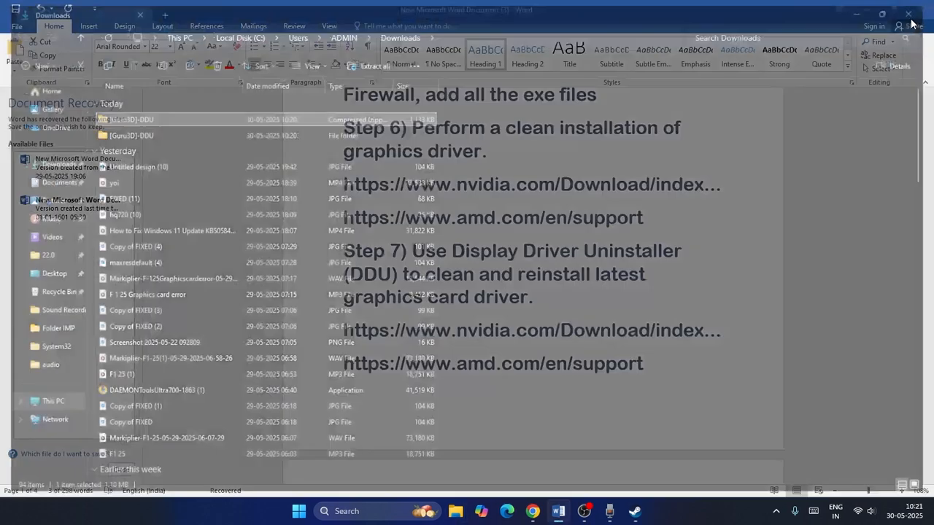
Step: Switch to Chrome and review the NVIDIA driver results and the AMD Radeon RX 5700 XT driver page
left_click(862, 16)
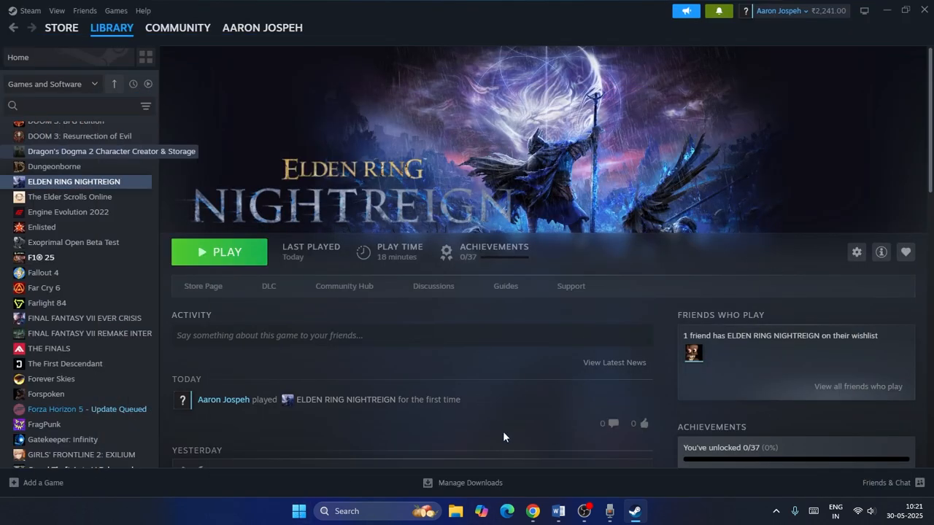
left_click(529, 513)
left_click(346, 12)
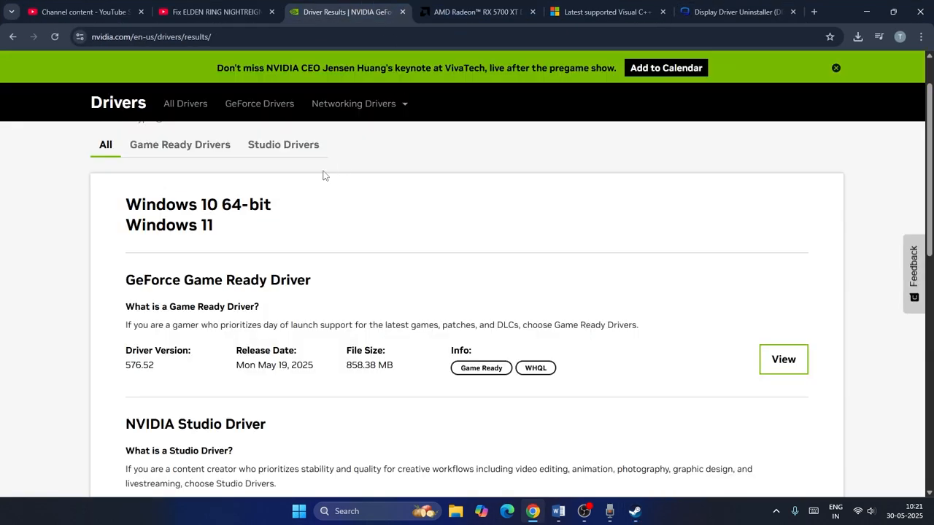
left_click(478, 6)
left_click(349, 12)
left_click(475, 12)
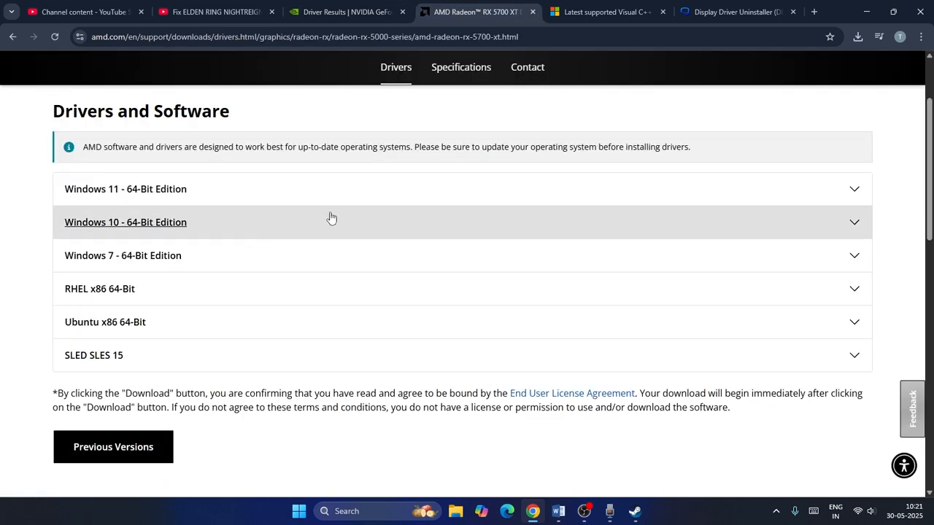
left_click(866, 13)
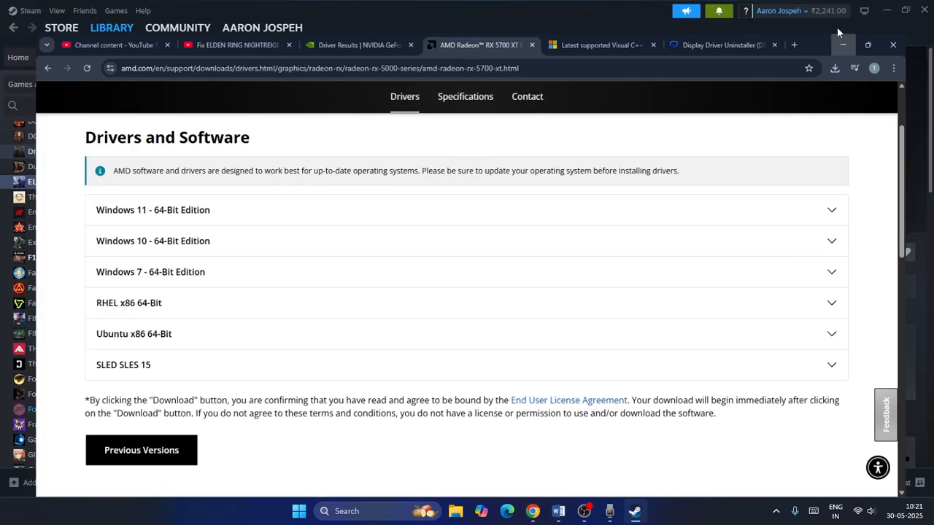
Step: Read step 8 about the dedicated graphics card in the Word document and open the Windows Graphics settings
left_click(558, 510)
scroll(489, 244, "down", 4)
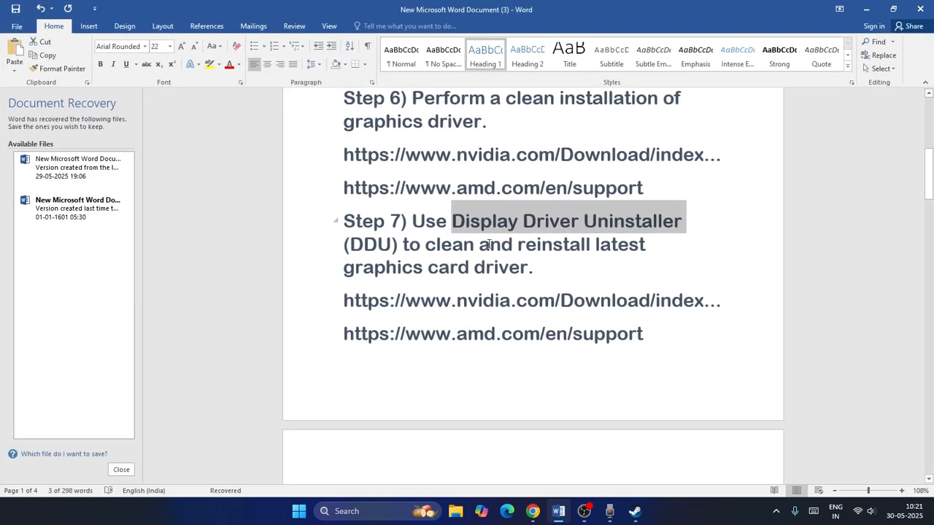
scroll(489, 244, "down", 4)
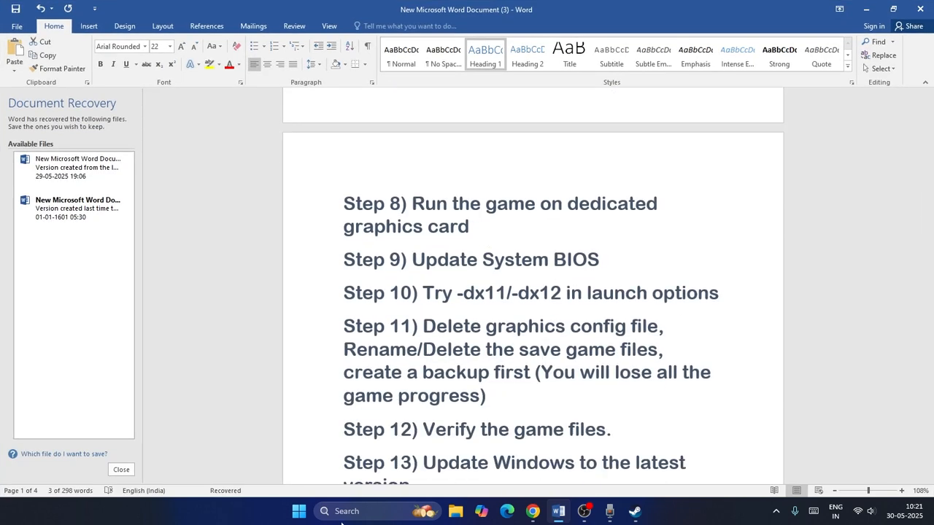
left_click(342, 513)
type("gr")
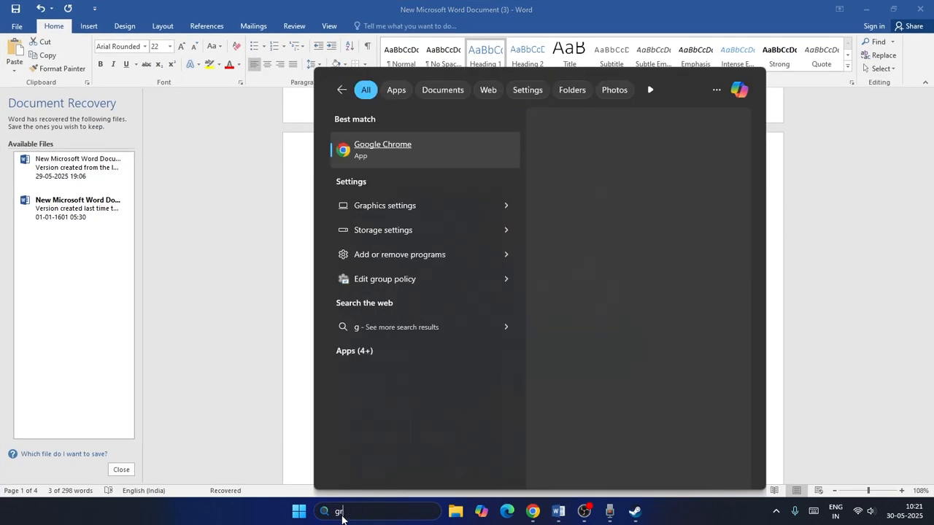
type("aphi")
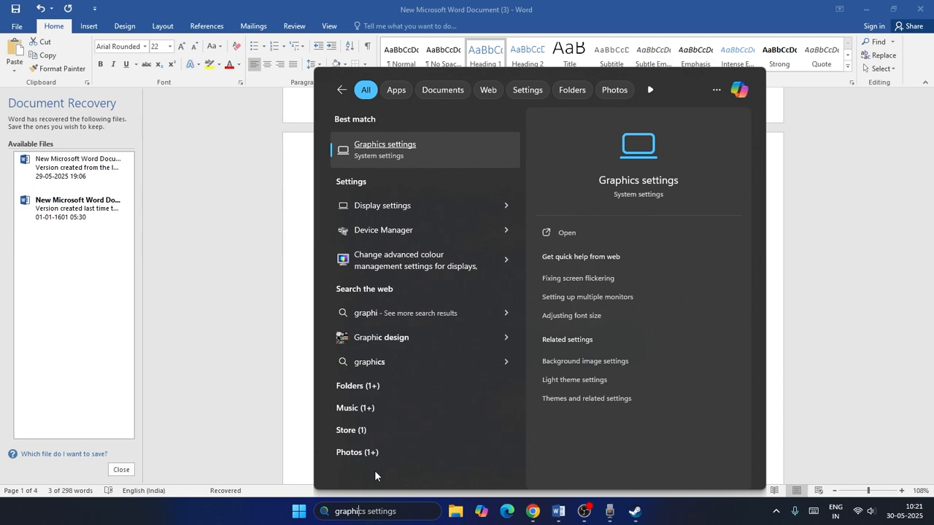
left_click(417, 154)
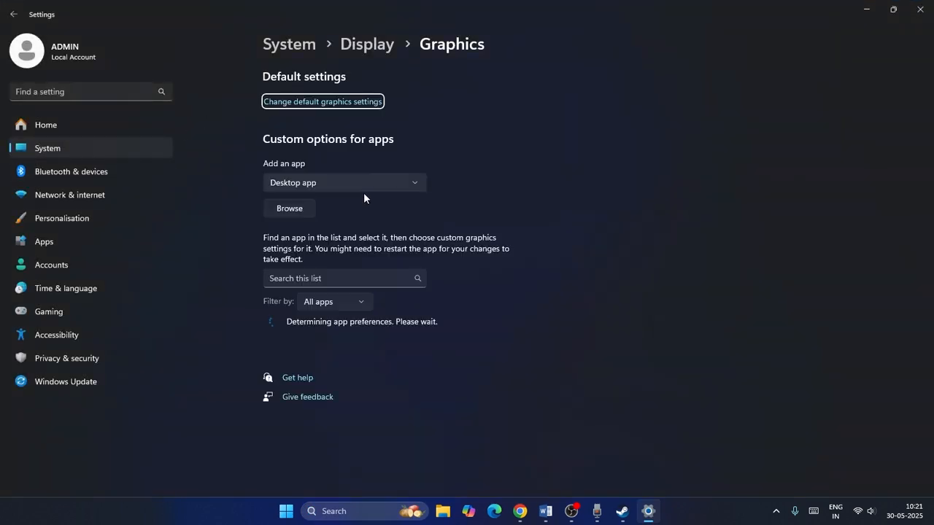
Step: Add the nightreign application from E:\SteamLibrary\steamapps\common\ELDEN RING NIGHTREIGN\Game to the custom graphics app list
left_click(301, 213)
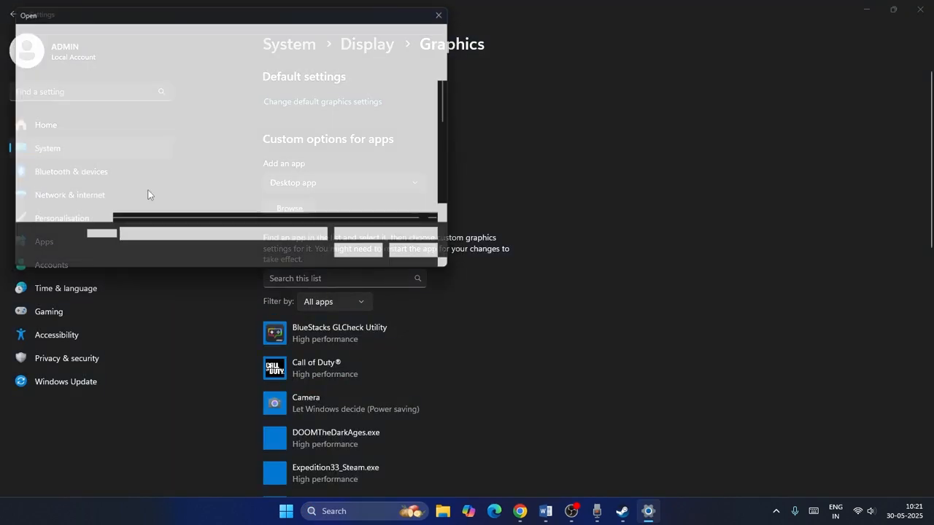
left_click(40, 188)
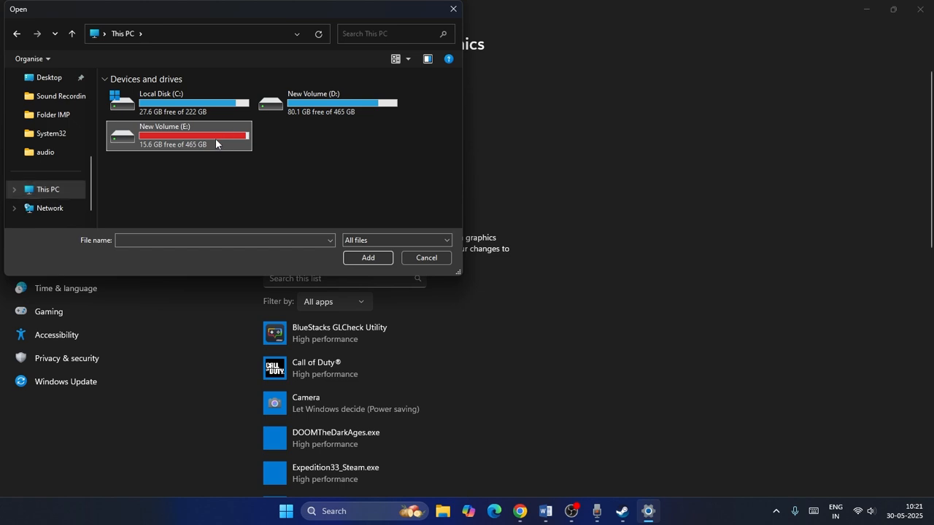
double_click(215, 138)
double_click(180, 145)
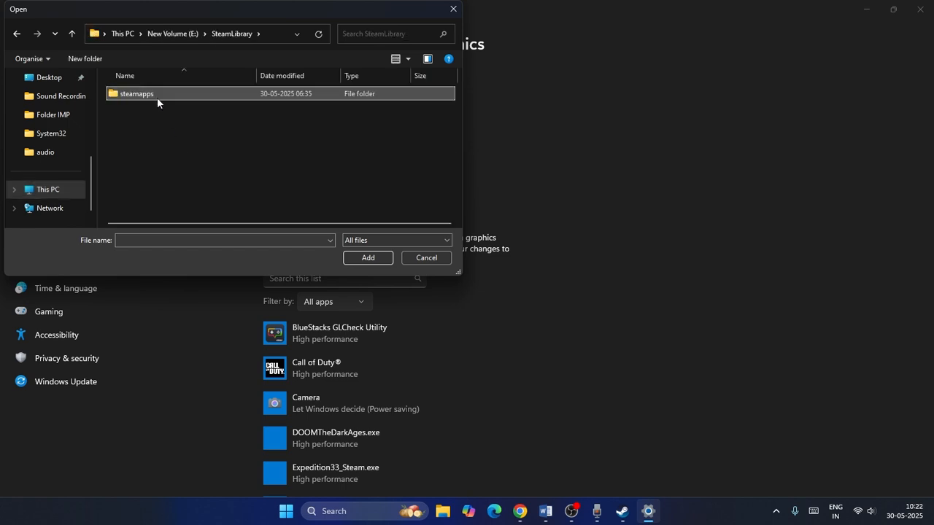
double_click(156, 97)
double_click(142, 95)
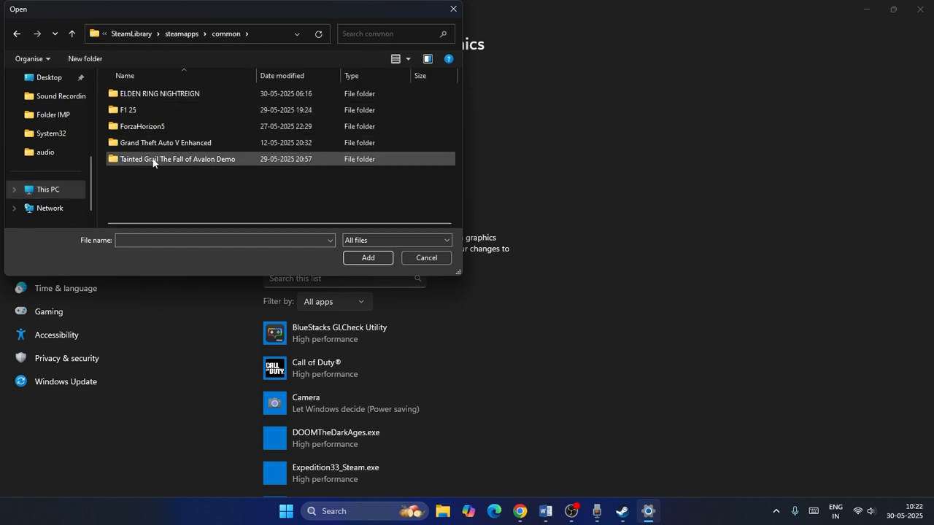
double_click(150, 95)
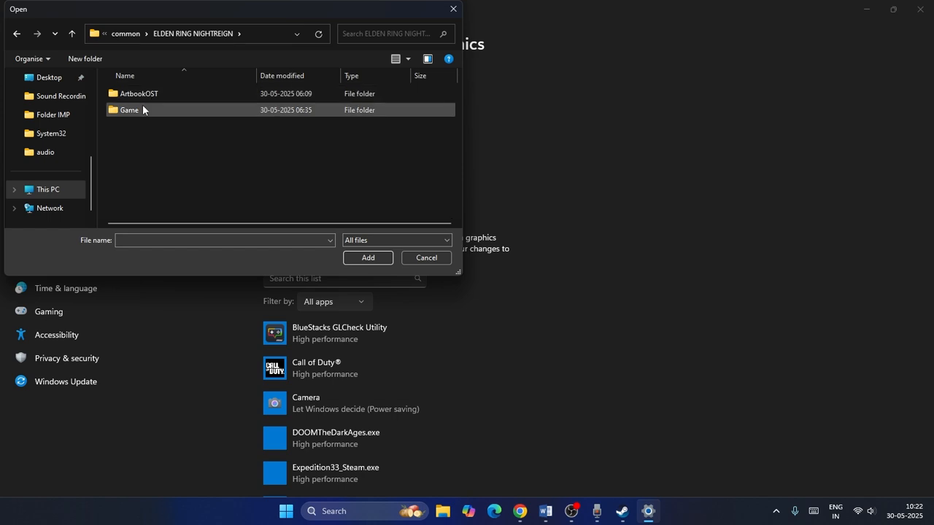
double_click(142, 107)
left_click(137, 143)
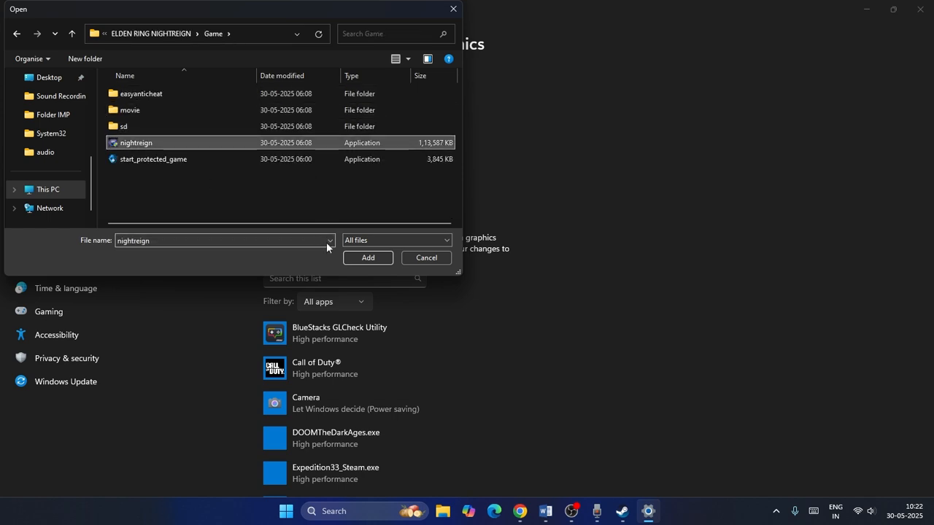
left_click(369, 258)
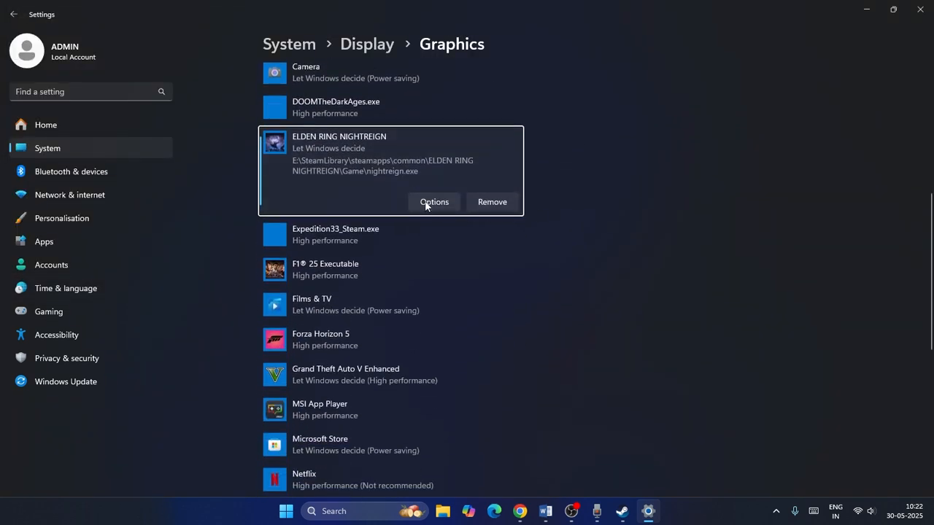
Step: Open the graphics preference for ELDEN RING NIGHTREIGN, save it and close Settings
left_click(430, 211)
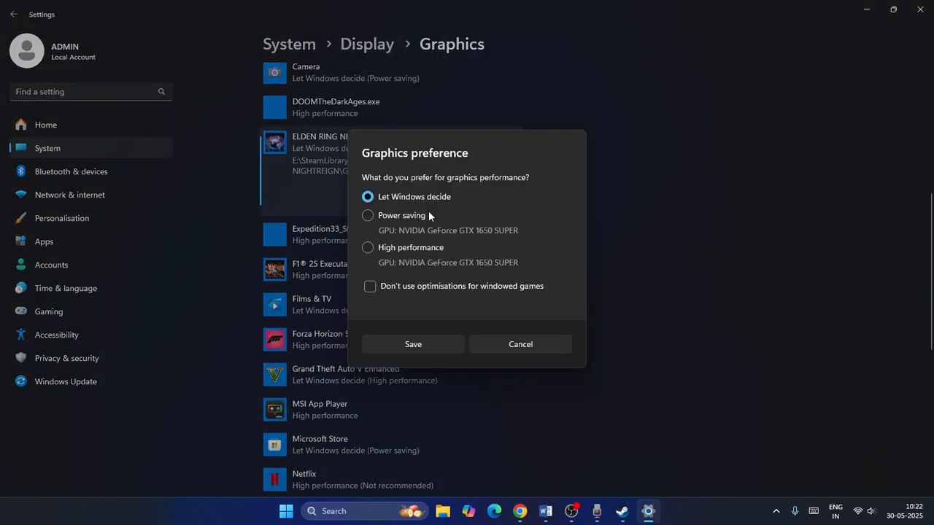
left_click(410, 344)
left_click(920, 9)
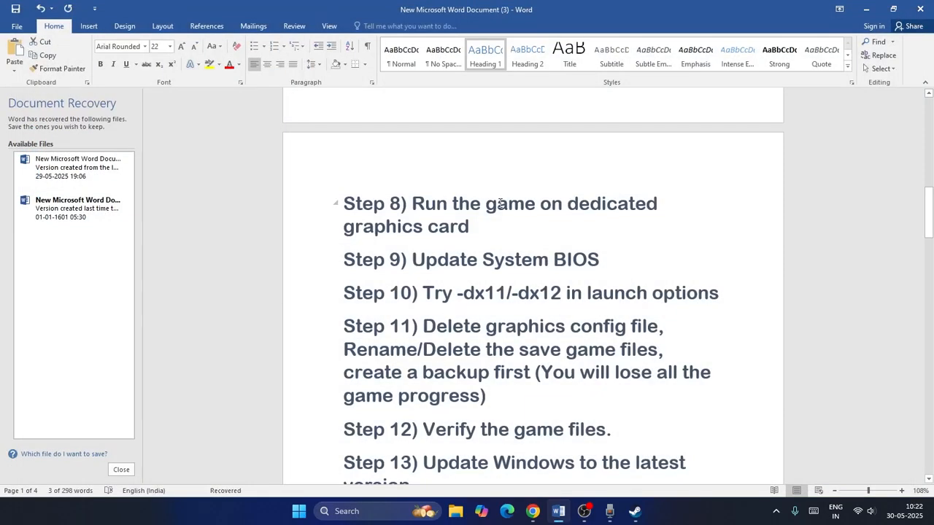
Step: Read steps 9 and 10 in the Word document, highlighting "Update System BIOS" and the -dx11/-dx12 launch options
scroll(500, 204, "down", 3)
left_click_drag(413, 174, 604, 172)
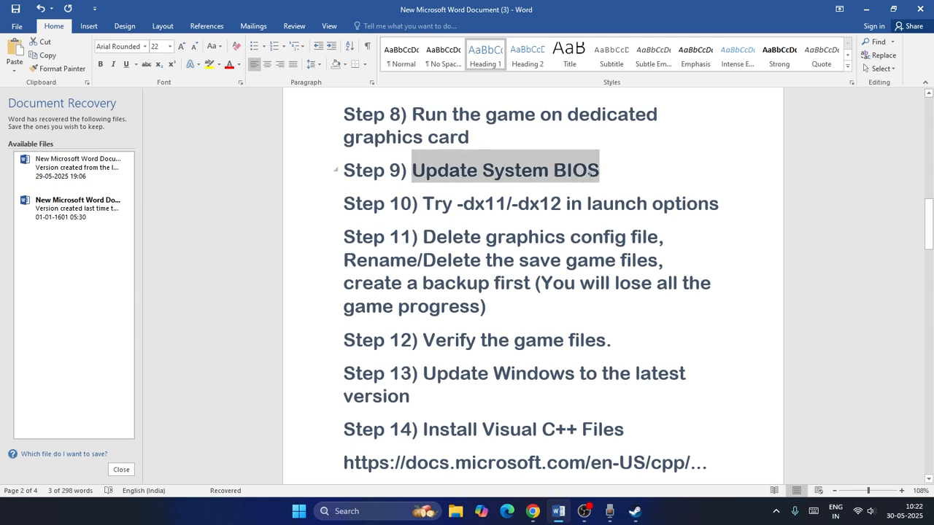
left_click(648, 177)
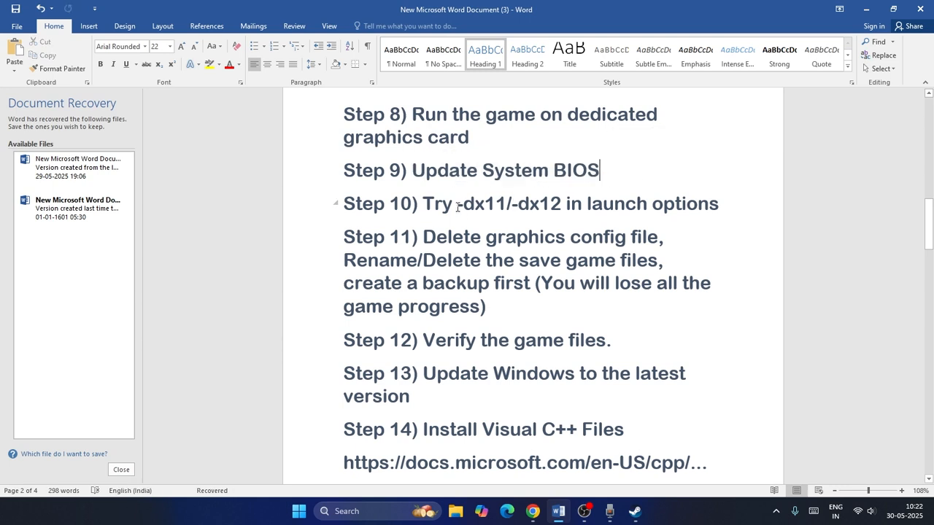
left_click_drag(458, 206, 543, 204)
left_click(559, 203)
Step: Enter -dx12 as the launch option in the Steam properties of ELDEN RING NIGHTREIGN and close the properties
left_click(634, 511)
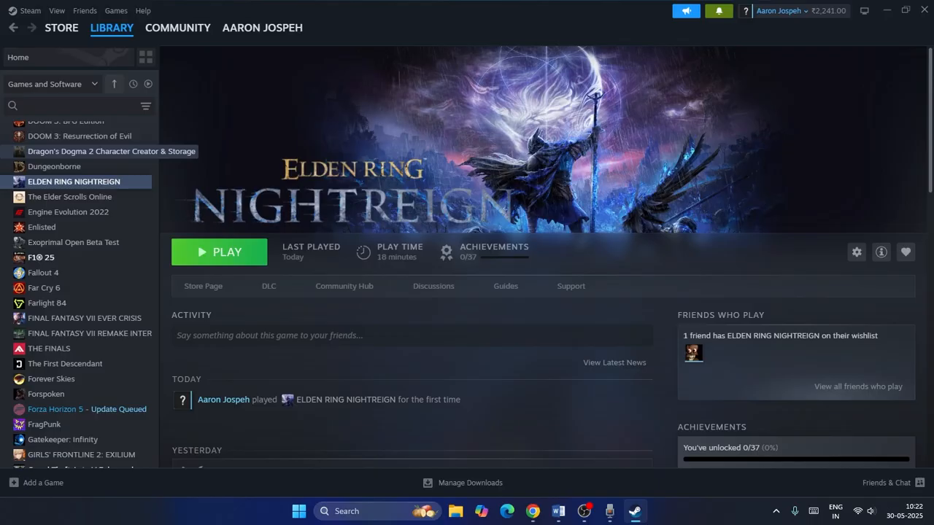
right_click(66, 186)
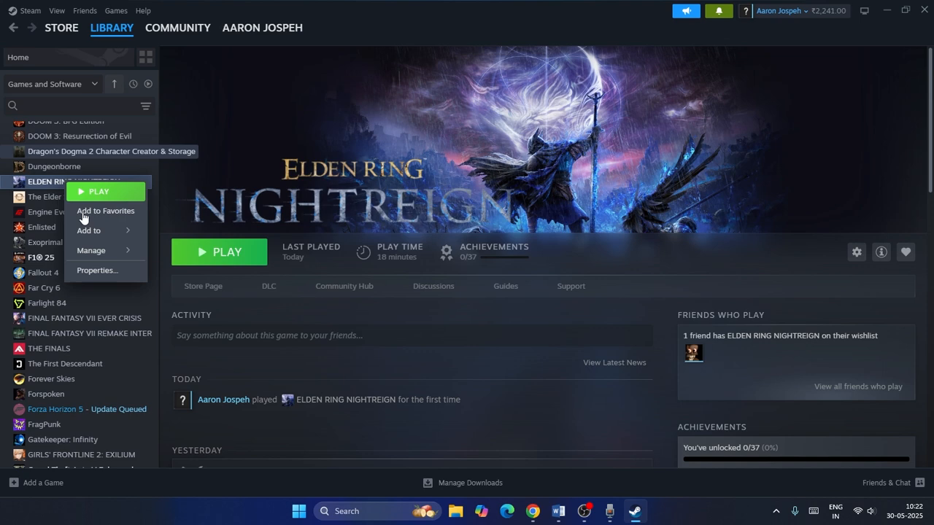
left_click(94, 267)
left_click(472, 349)
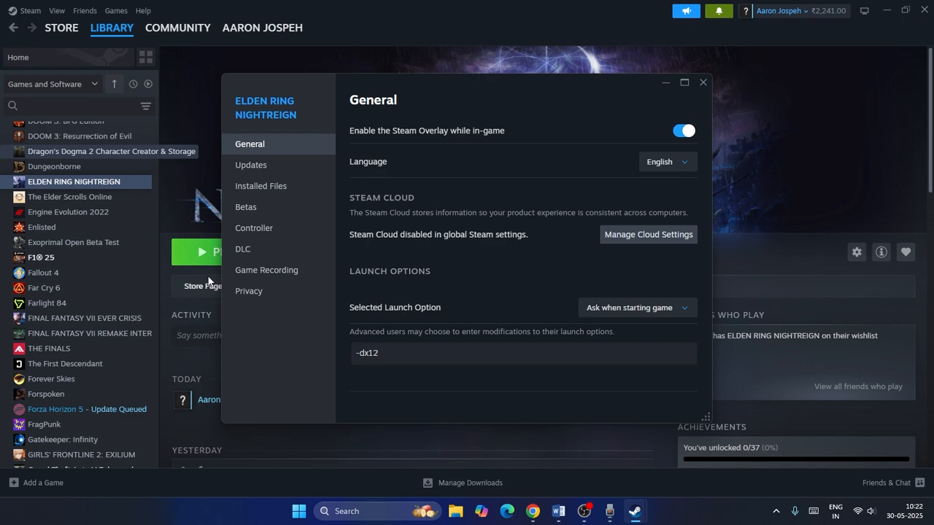
left_click(705, 85)
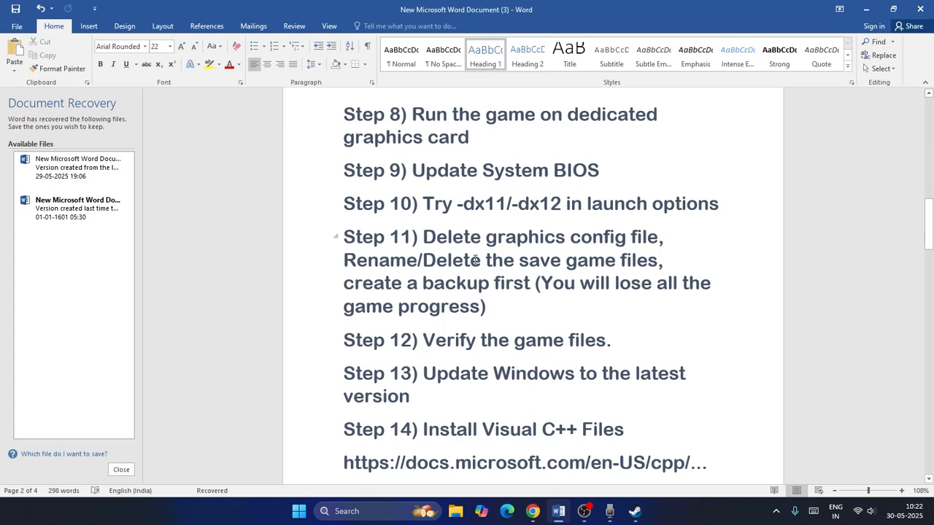
Step: Read step 11 in the Word document, highlighting the text about deleting the graphics config file and backing up the save game files
scroll(475, 260, "down", 1)
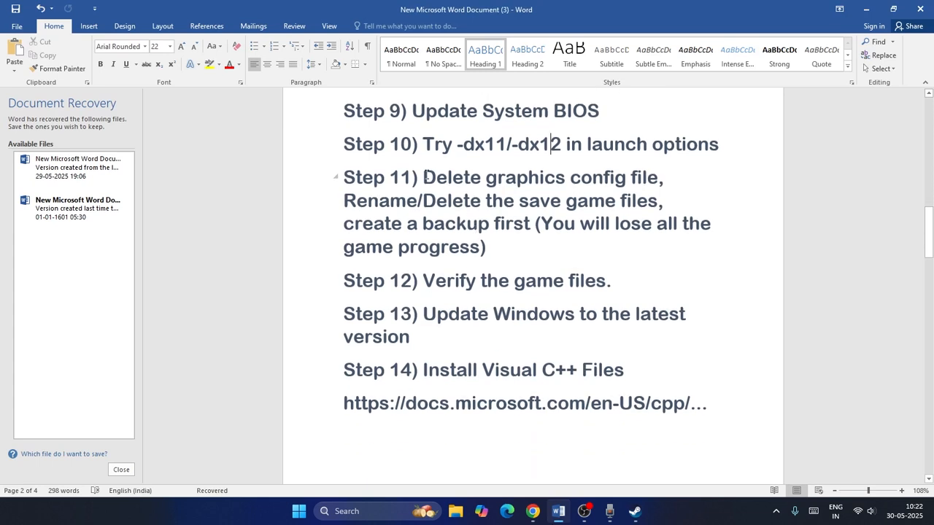
left_click_drag(423, 177, 525, 261)
left_click(526, 261)
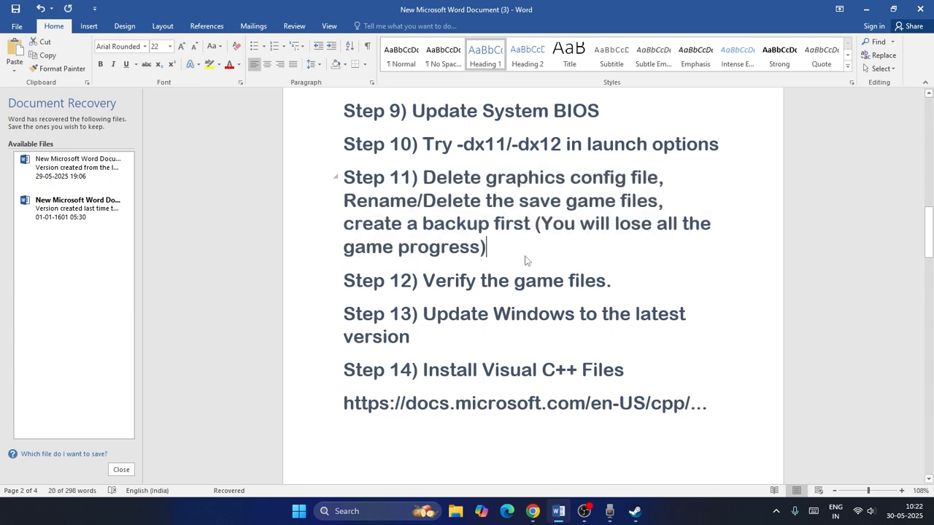
Step: Open the folder C:\Users\ADMIN\AppData\Roaming\Nightreign in File Explorer
left_click(455, 510)
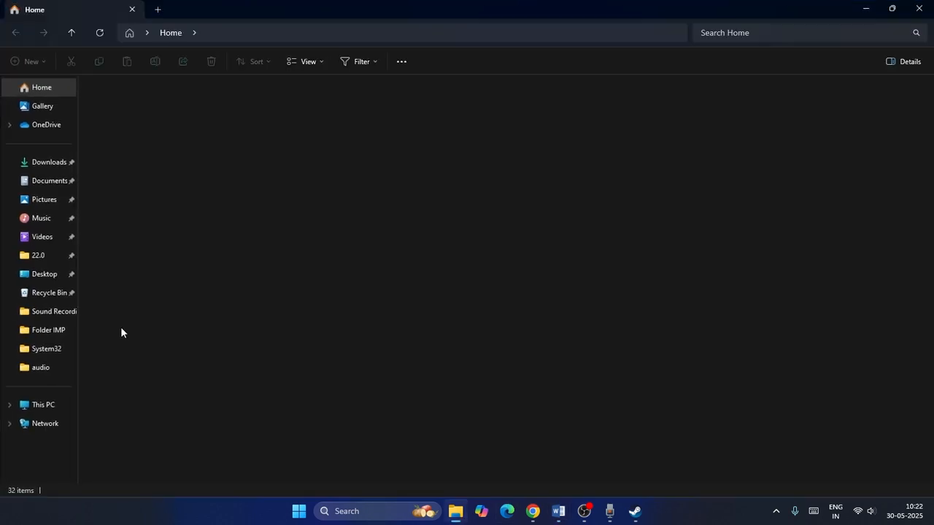
left_click(54, 405)
double_click(187, 117)
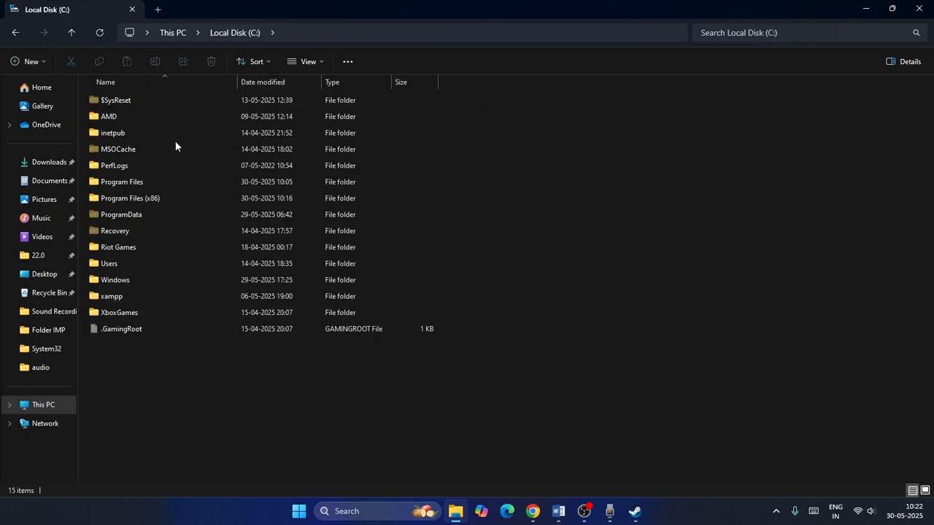
double_click(130, 263)
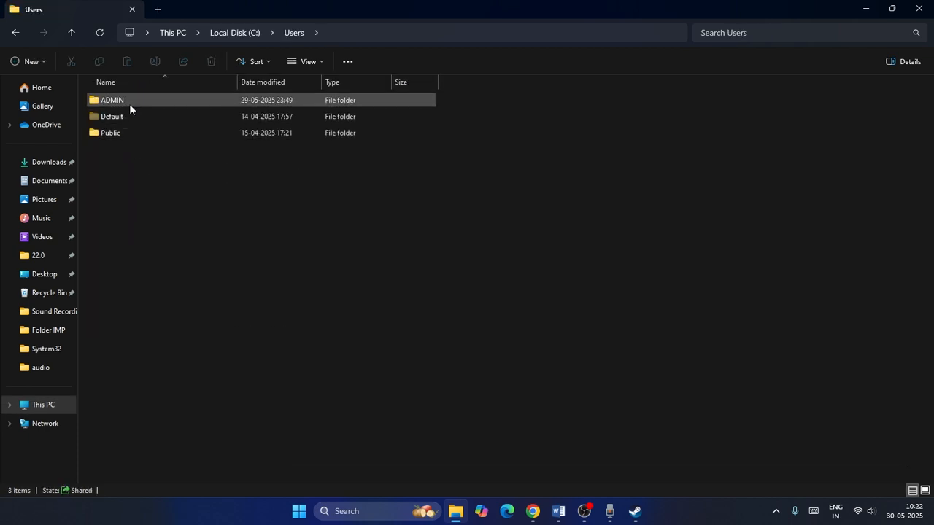
double_click(121, 132)
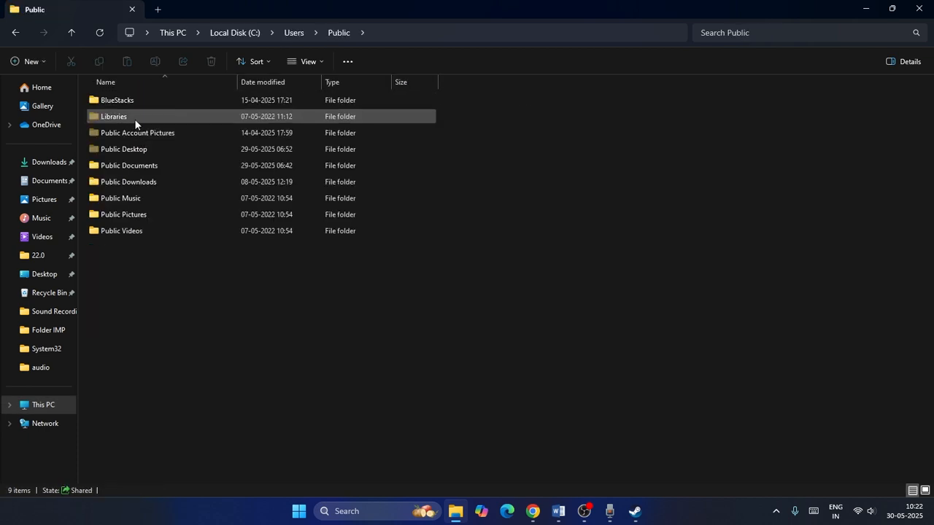
left_click(80, 33)
double_click(122, 98)
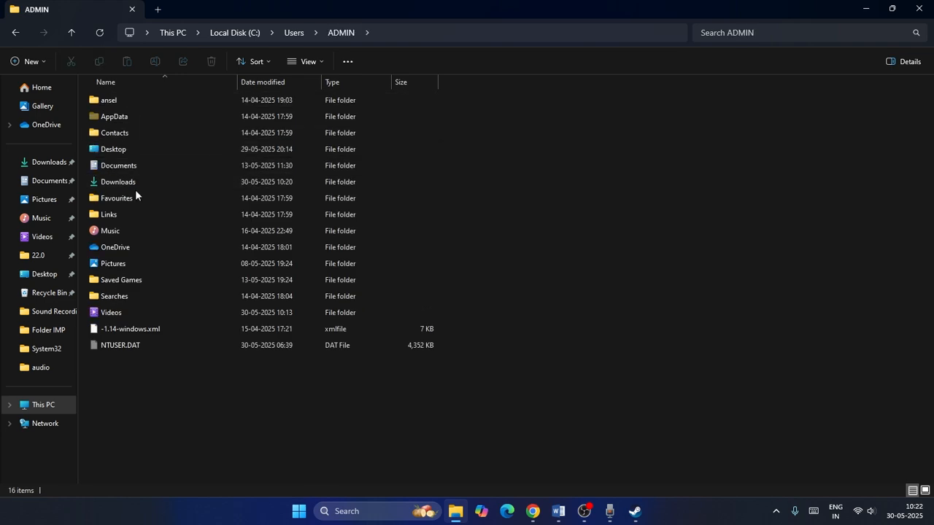
double_click(123, 118)
double_click(122, 133)
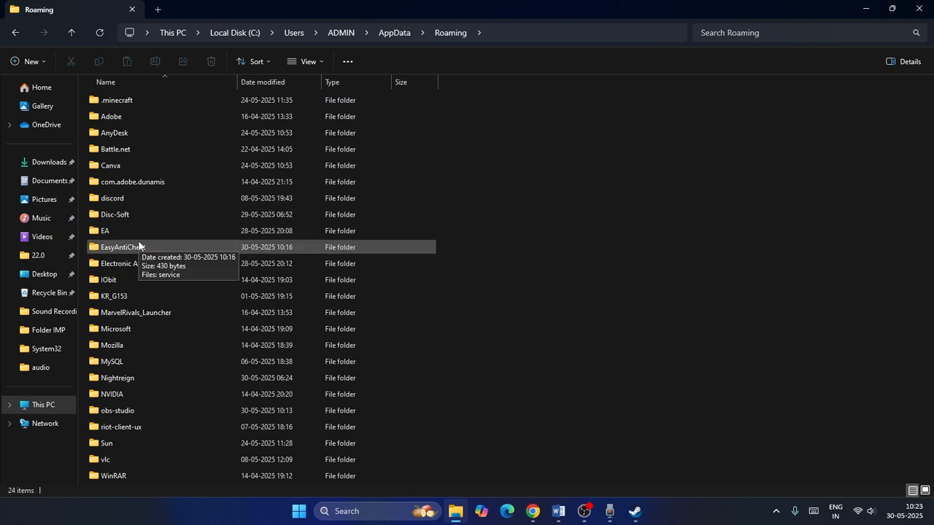
double_click(113, 377)
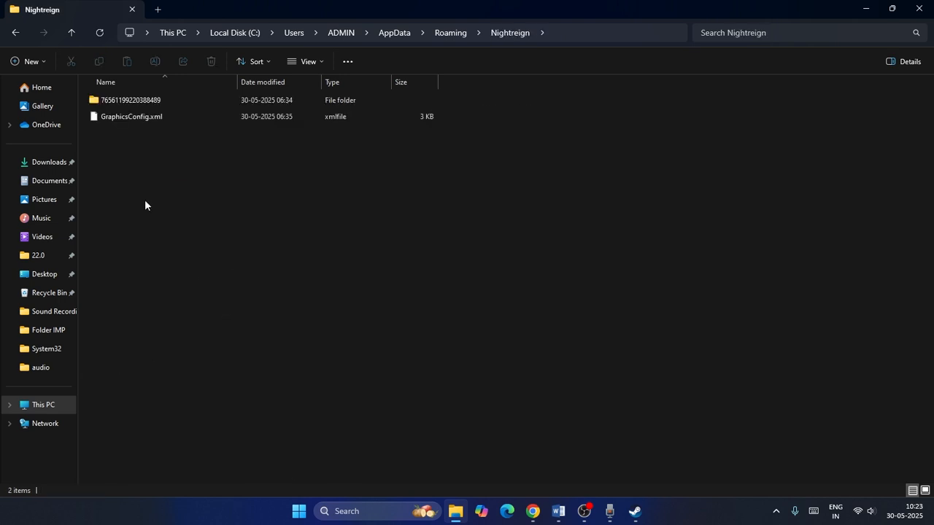
left_click(156, 114)
right_click(157, 115)
left_click(414, 183)
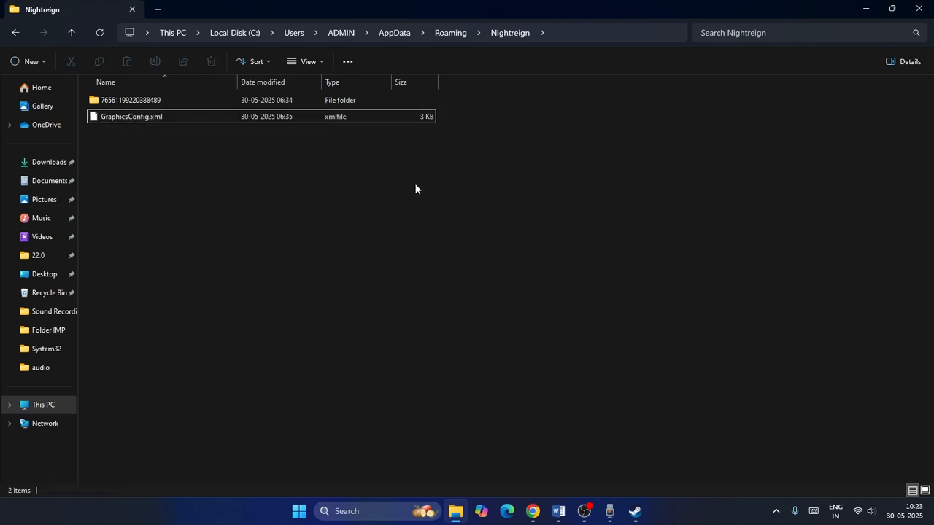
Step: Copy GraphicsConfig.xml from the Nightreign folder to the desktop as a backup and return to the folder
left_click(160, 119)
right_click(160, 121)
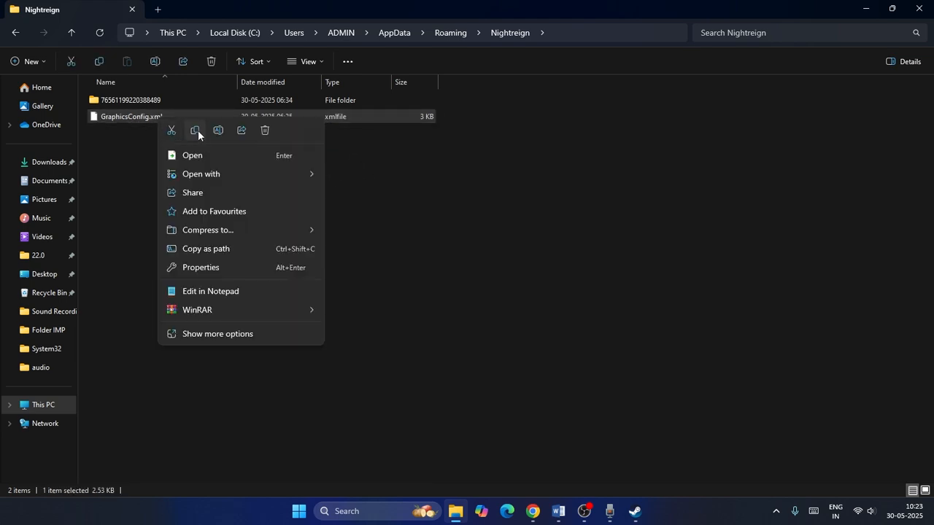
left_click(195, 130)
left_click(865, 13)
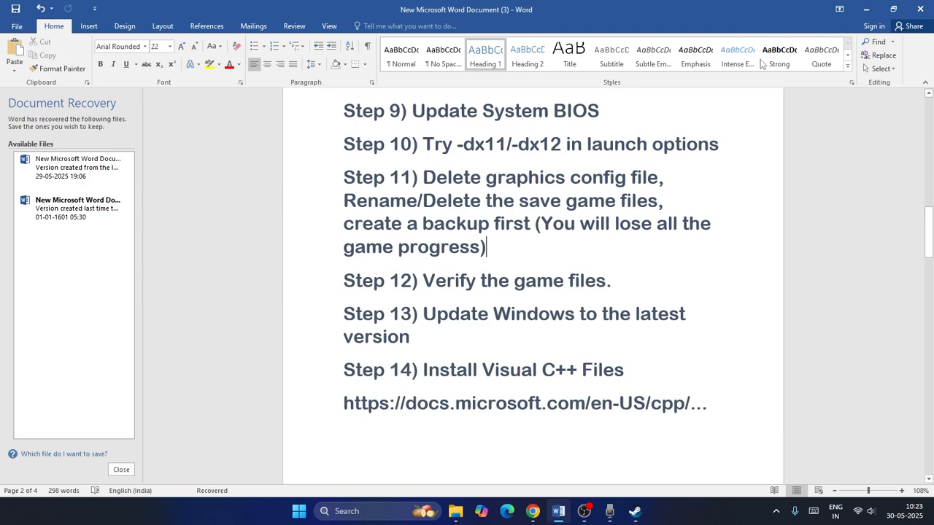
left_click(865, 14)
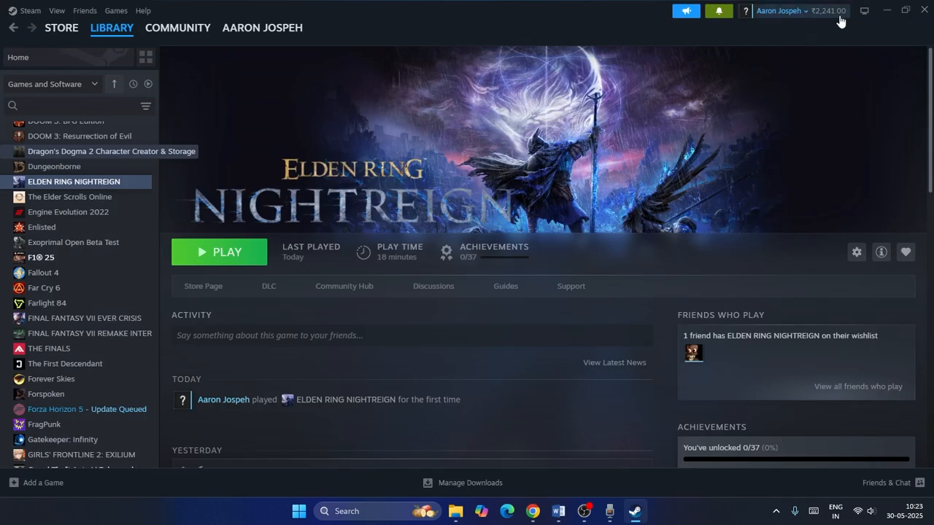
left_click(887, 10)
right_click(244, 158)
left_click(291, 149)
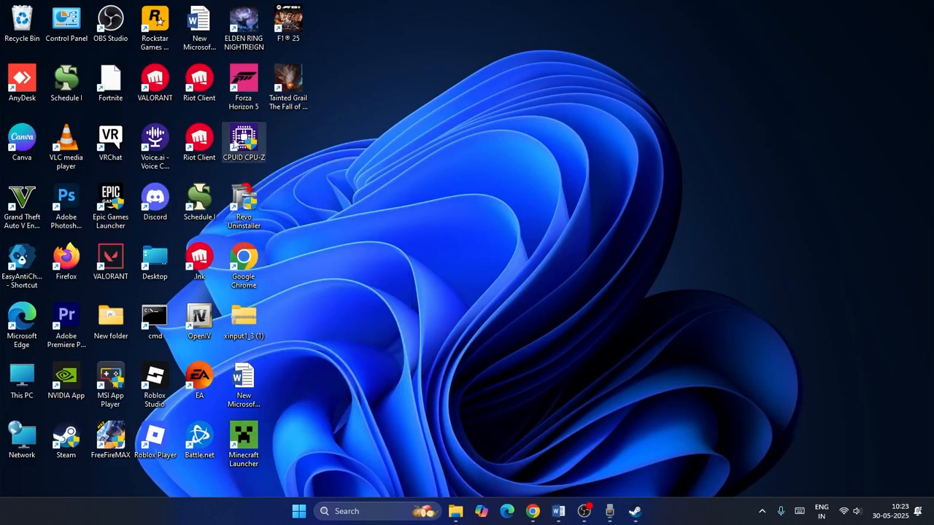
right_click(315, 144)
left_click(340, 189)
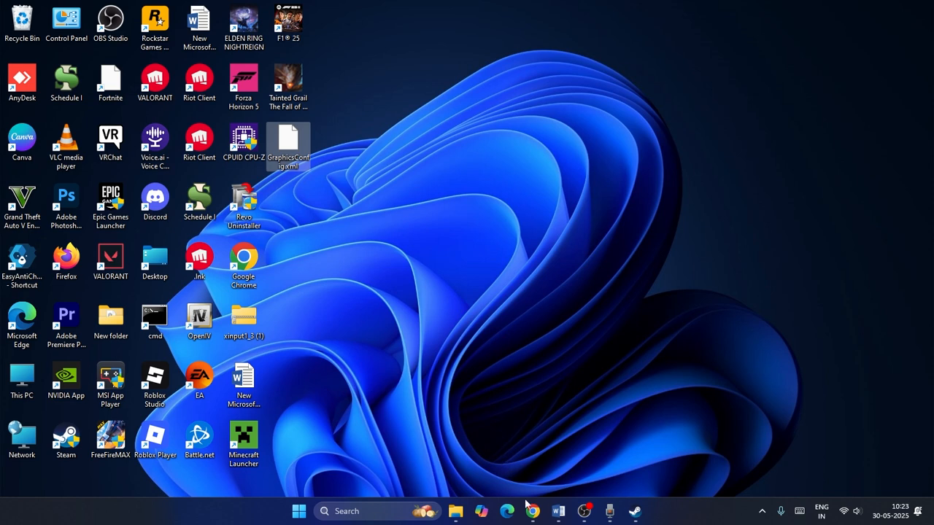
left_click(455, 511)
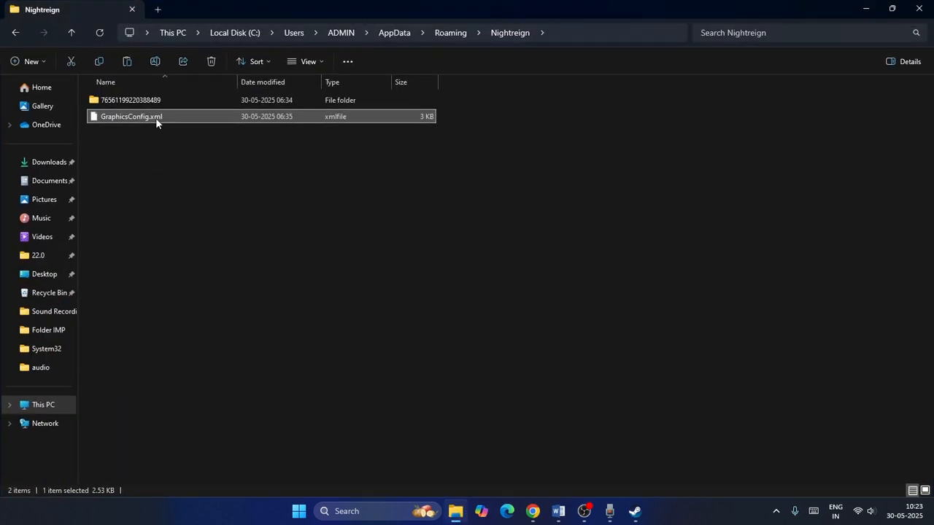
right_click(156, 117)
left_click(476, 217)
left_click(476, 218)
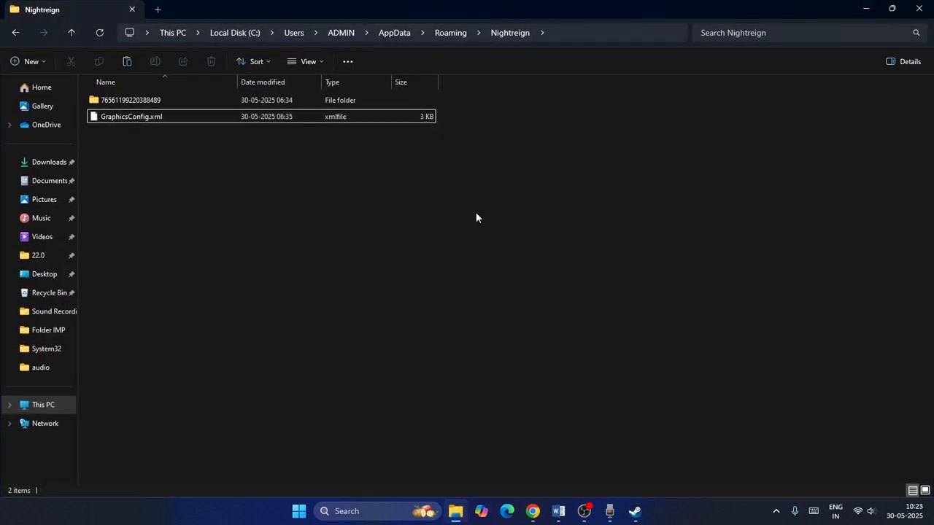
Step: Copy the whole Nightreign folder from AppData\Roaming to the desktop as a backup
left_click(76, 33)
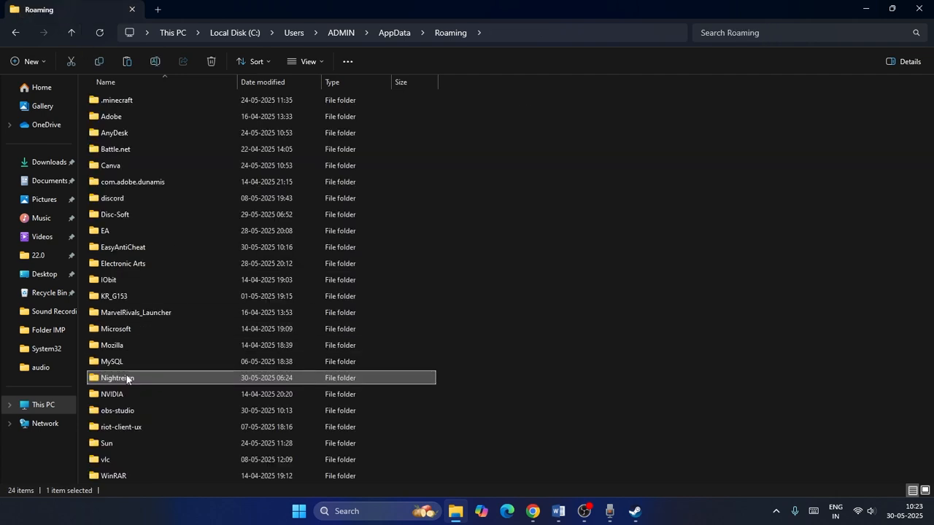
right_click(130, 379)
key("Escape")
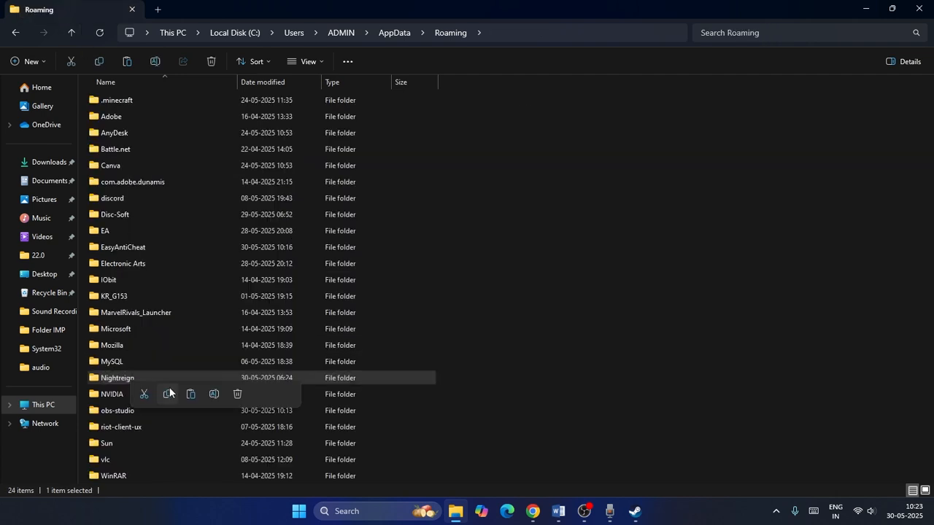
left_click(866, 9)
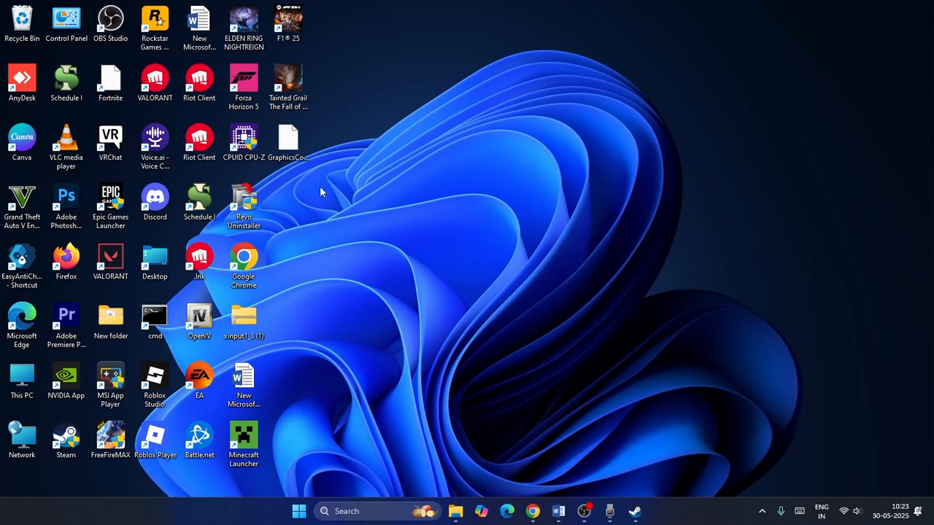
key("ctrl+v")
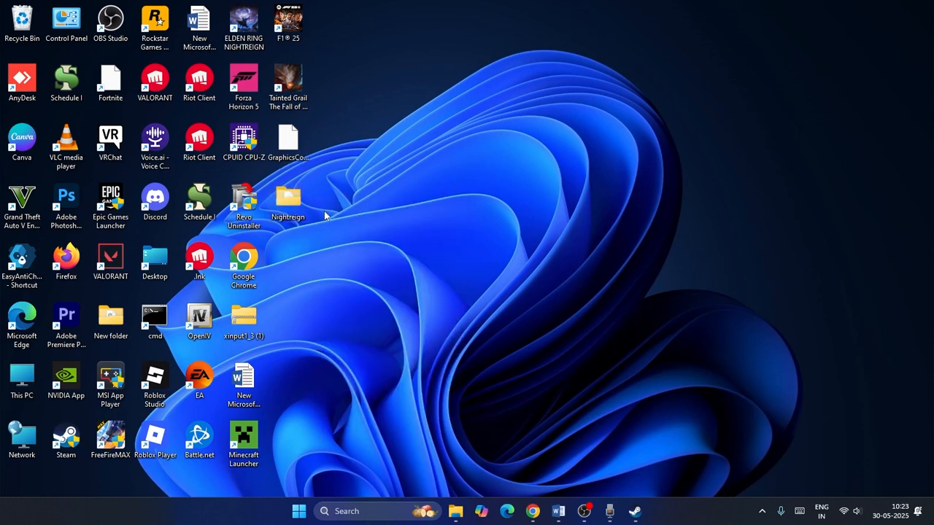
Step: Rename the original Nightreign folder in AppData\Roaming to "Nightreign 1" and close File Explorer
left_click(455, 511)
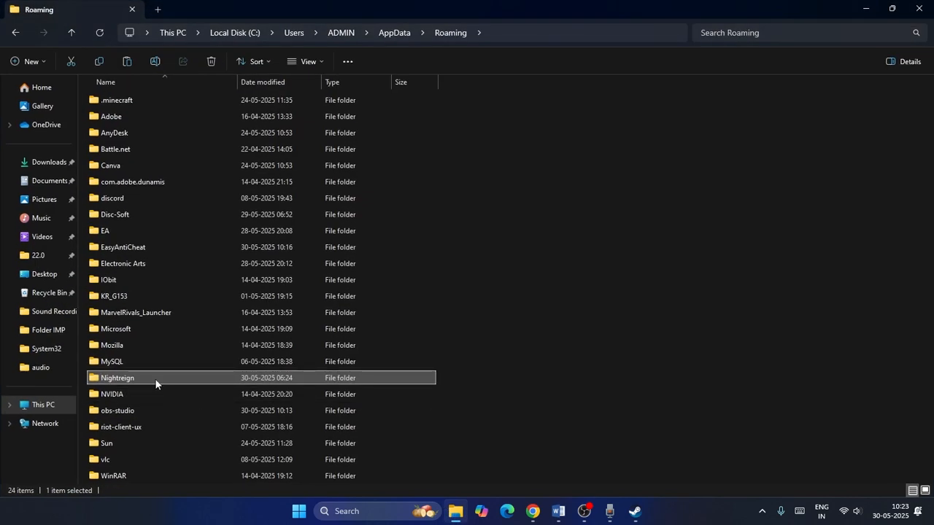
right_click(155, 385)
left_click(204, 369)
left_click(207, 354)
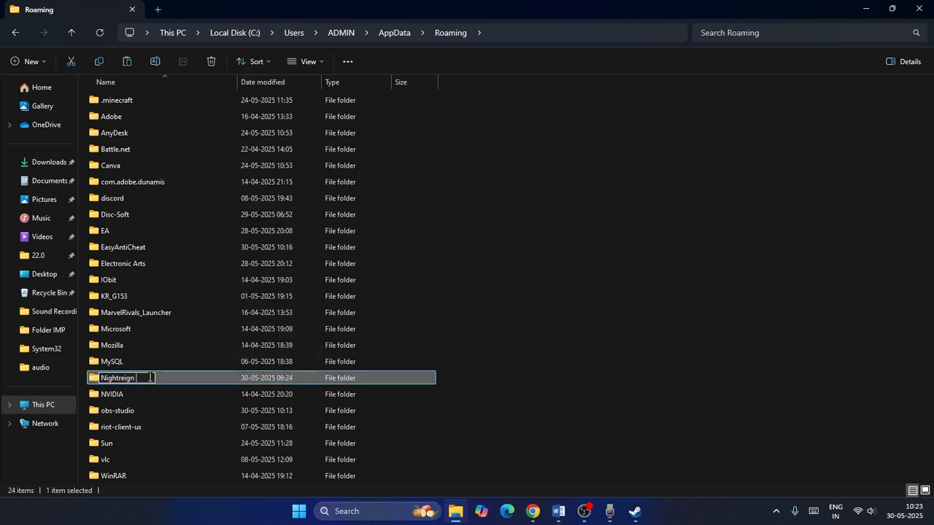
key("BackSpace")
key("BackSpace")
type("1")
left_click(546, 354)
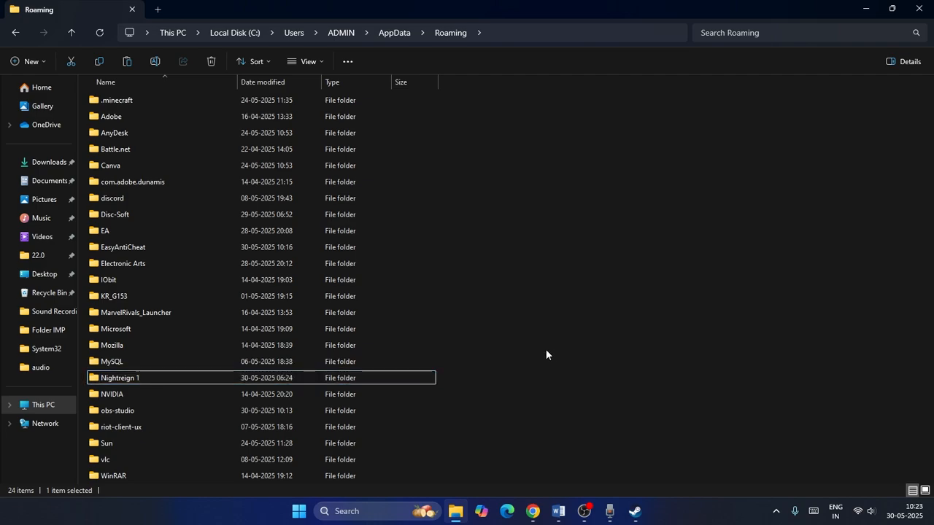
left_click(919, 8)
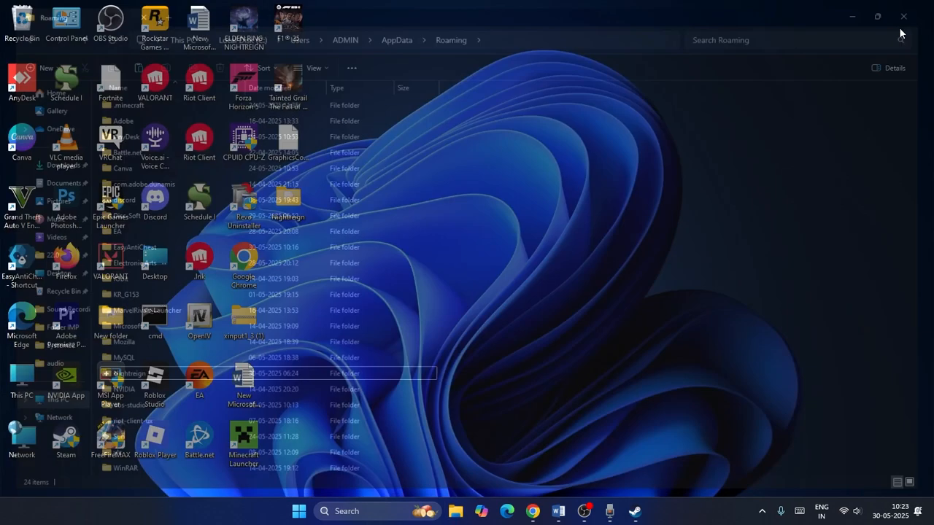
Step: Return to the Word document and read steps 12 and 13, highlighting "Update Windows to the latest version"
left_click(635, 510)
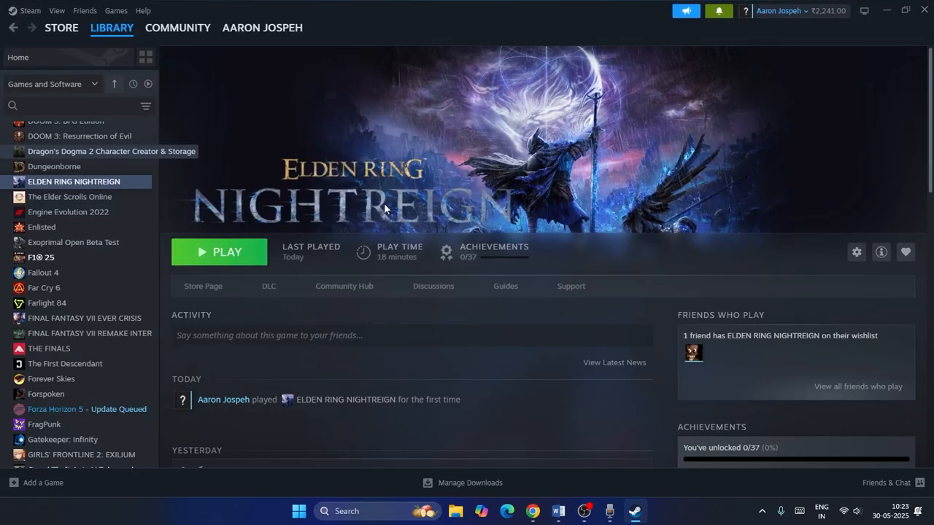
left_click(558, 510)
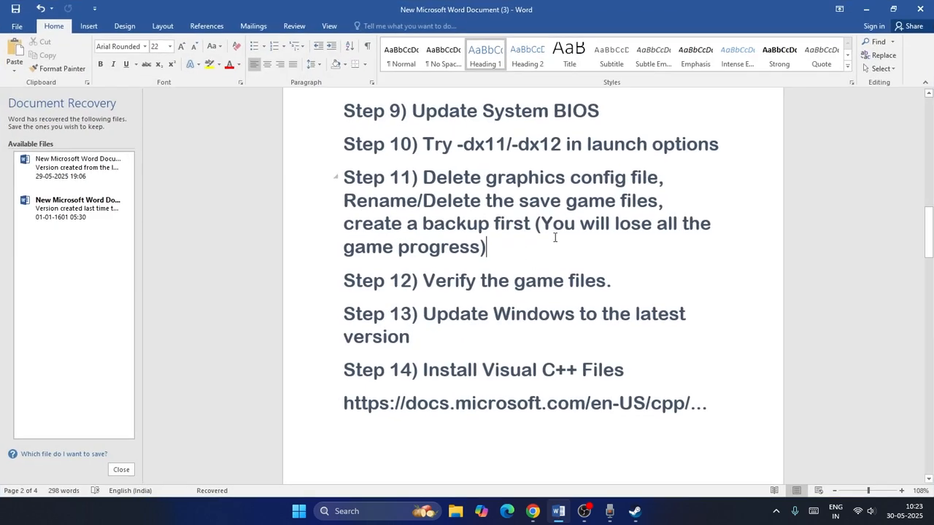
scroll(642, 239, "down", 1)
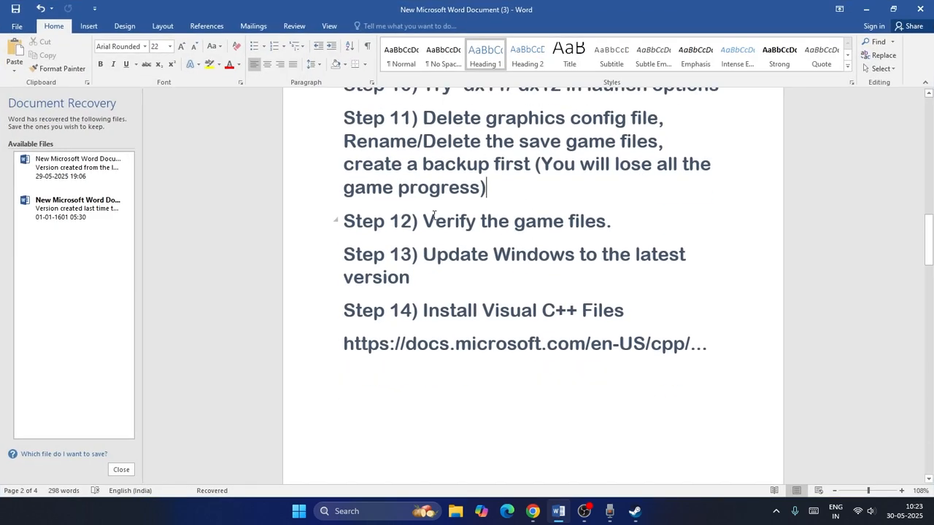
triple_click(425, 254)
left_click(423, 277)
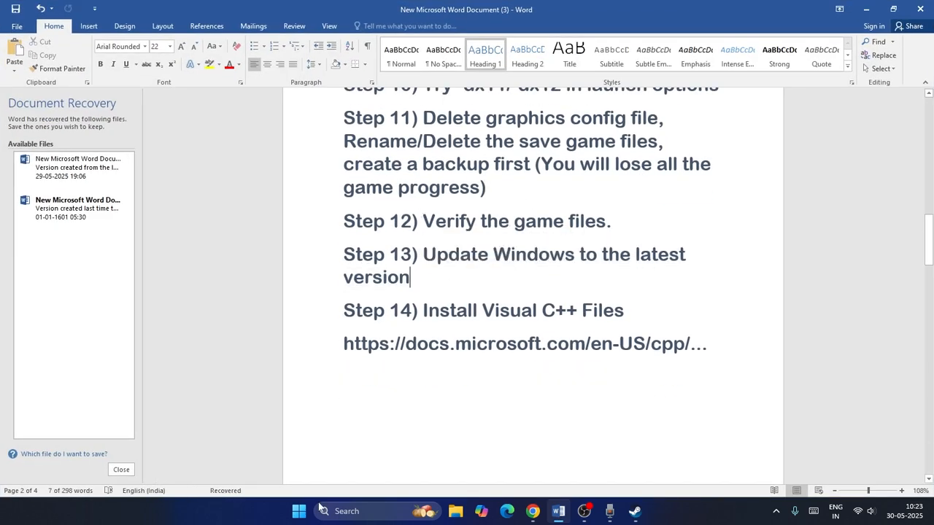
Step: Search Windows for "settings" and open the Settings app
left_click(326, 511)
type("settings")
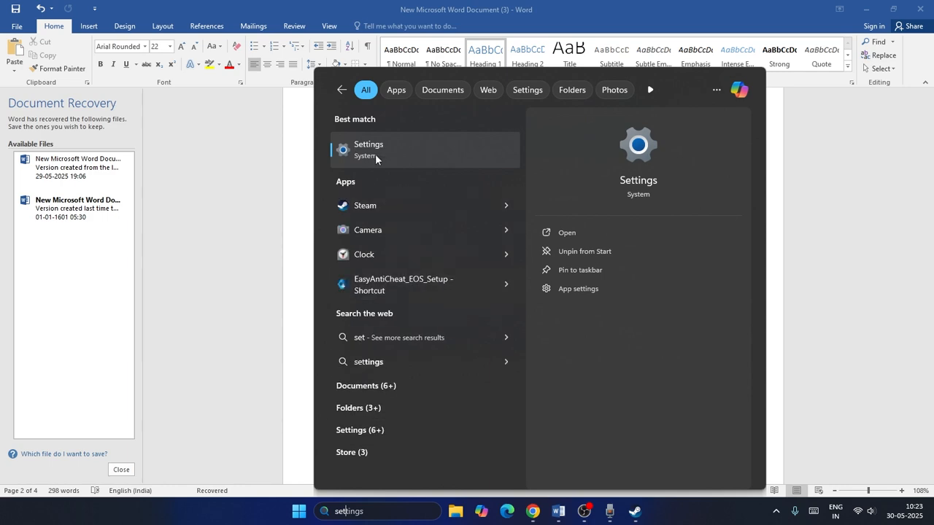
left_click(375, 153)
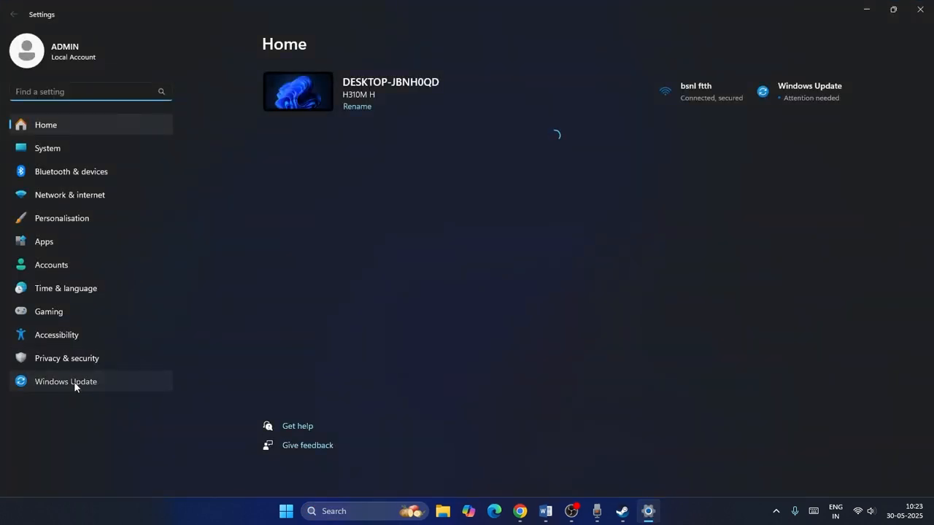
Step: Check the Windows Update page for available updates and close Settings
left_click(73, 381)
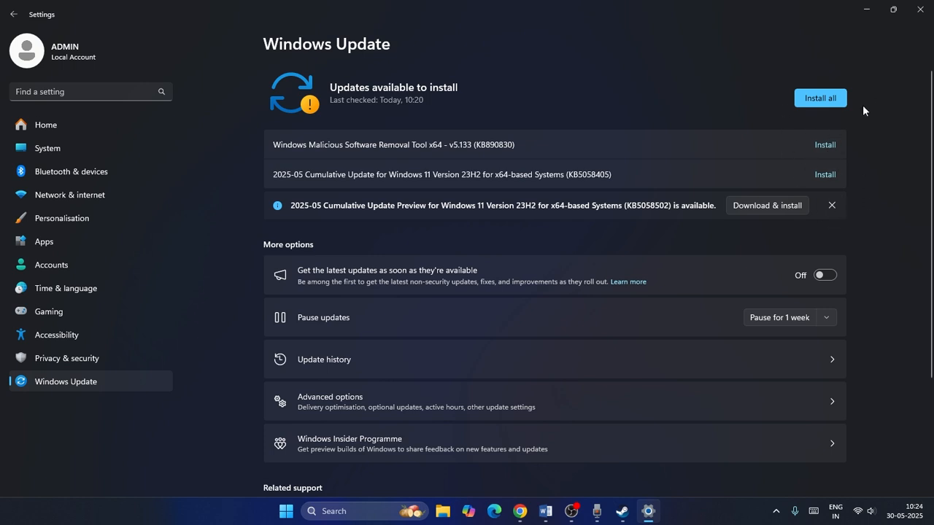
left_click(920, 9)
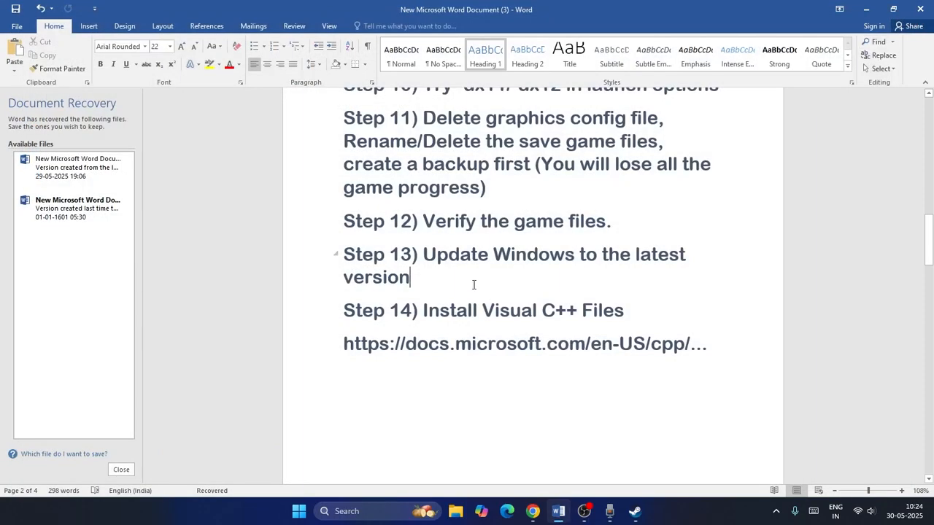
Step: Switch to Chrome and find the X64 and X86 download links on Microsoft's Visual C++ Redistributable page, highlighting both architecture names
scroll(474, 284, "down", 2)
left_click(533, 510)
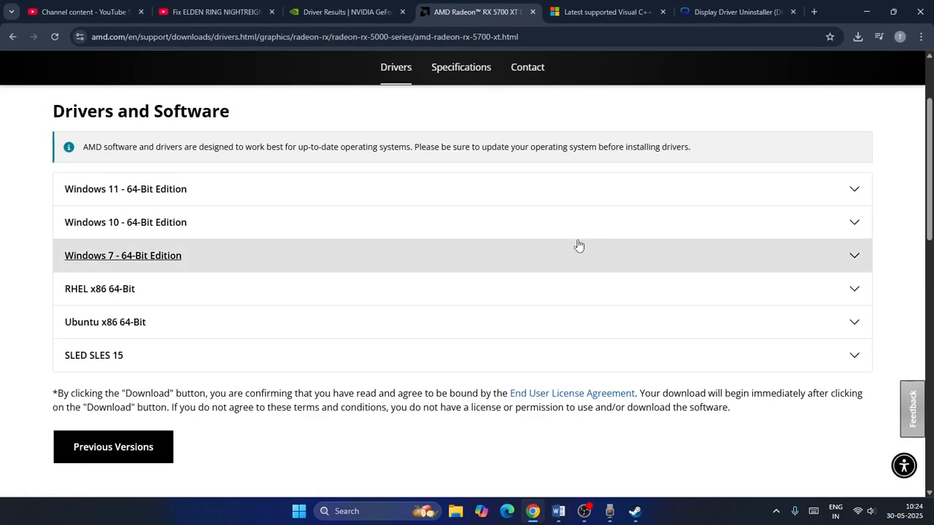
left_click(578, 13)
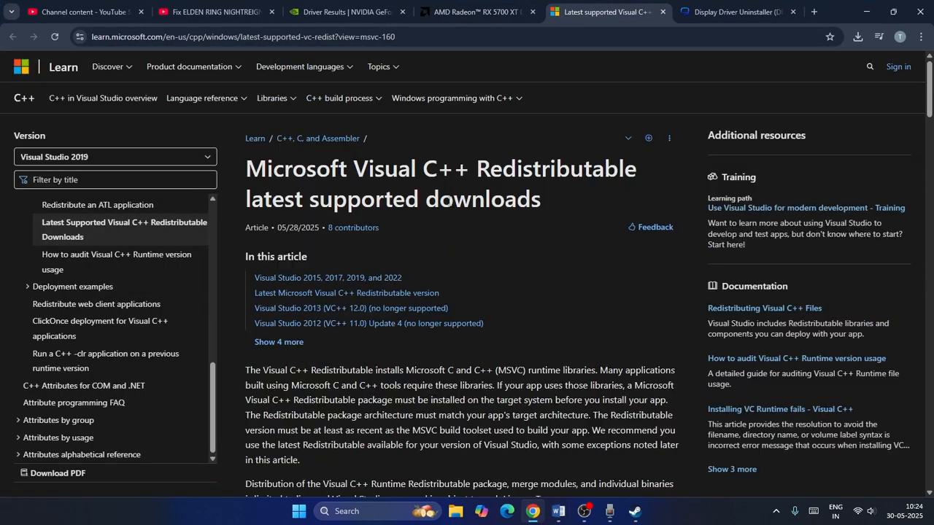
scroll(511, 201, "down", 10)
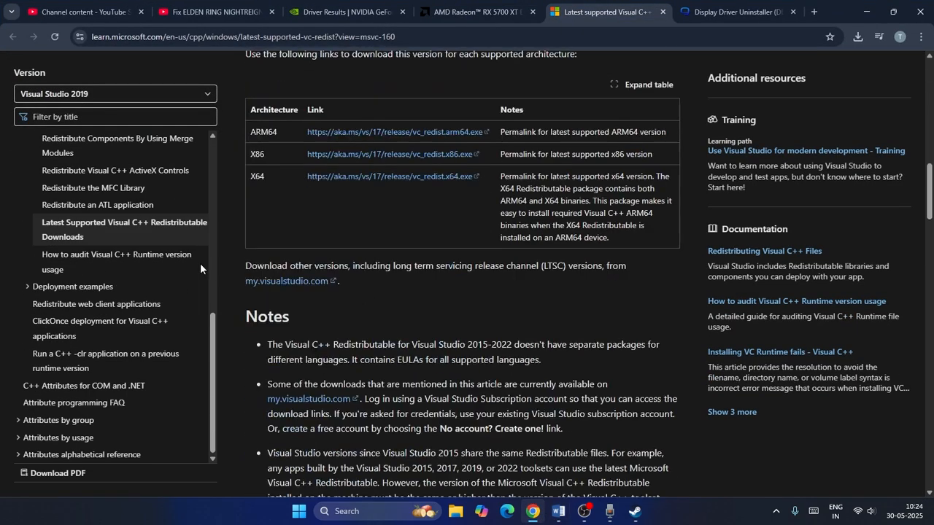
left_click_drag(252, 175, 272, 176)
left_click(293, 202)
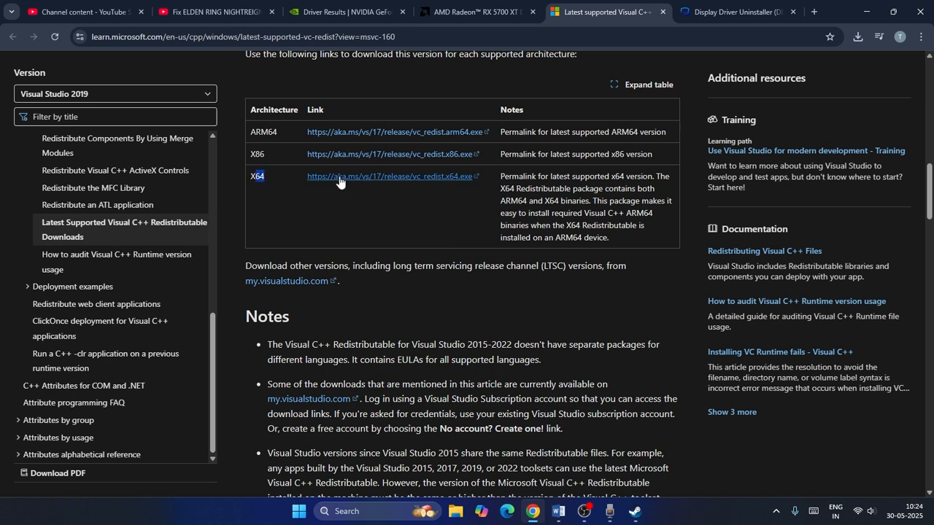
left_click_drag(253, 154, 269, 156)
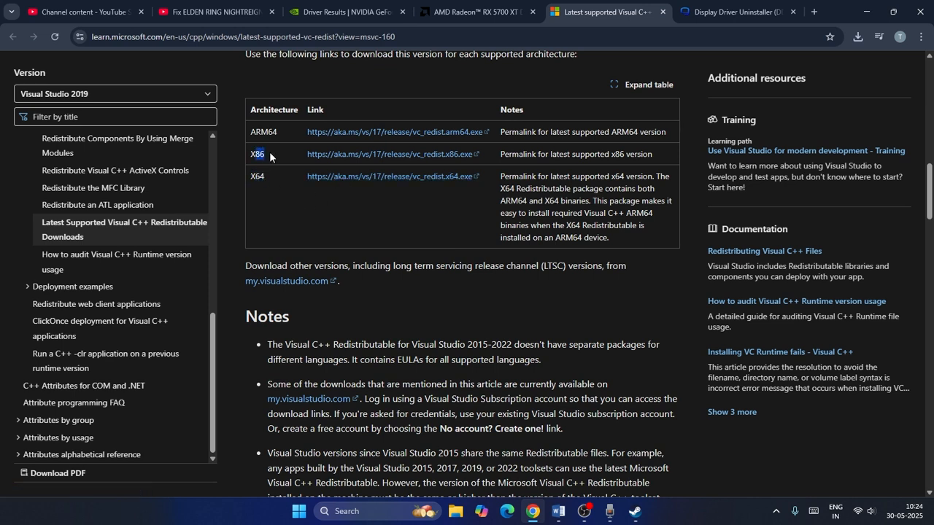
left_click(385, 211)
Step: Return to the Word document and read step 15, highlighting the part about unplugging external devices, USB adapters and controllers
left_click(559, 511)
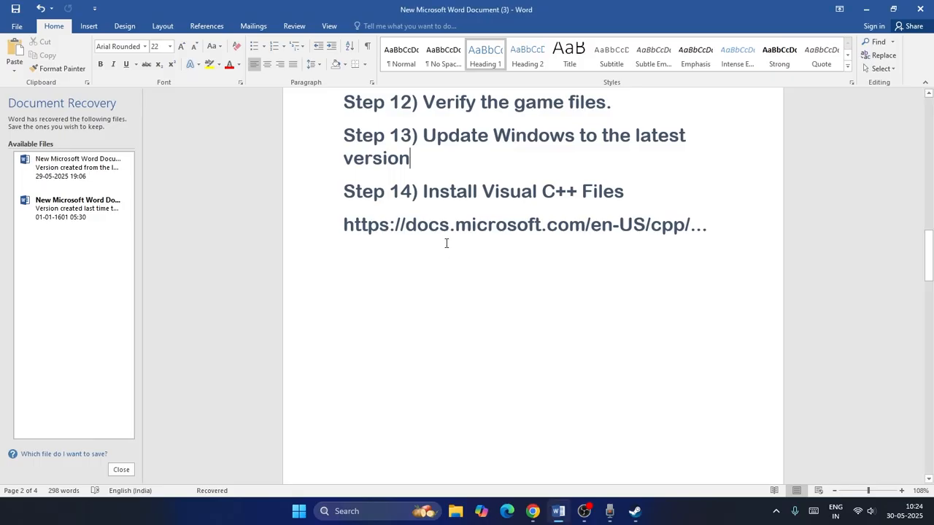
scroll(446, 243, "down", 10)
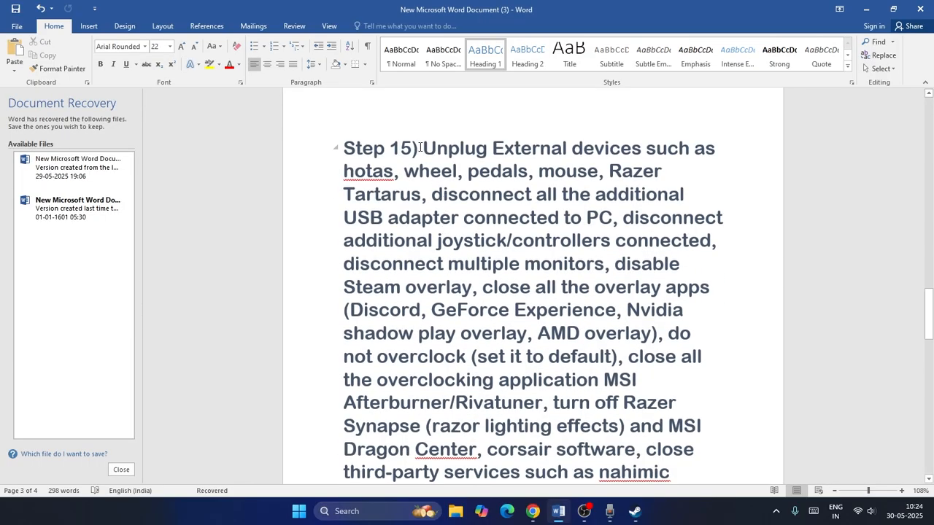
left_click_drag(420, 147, 751, 242)
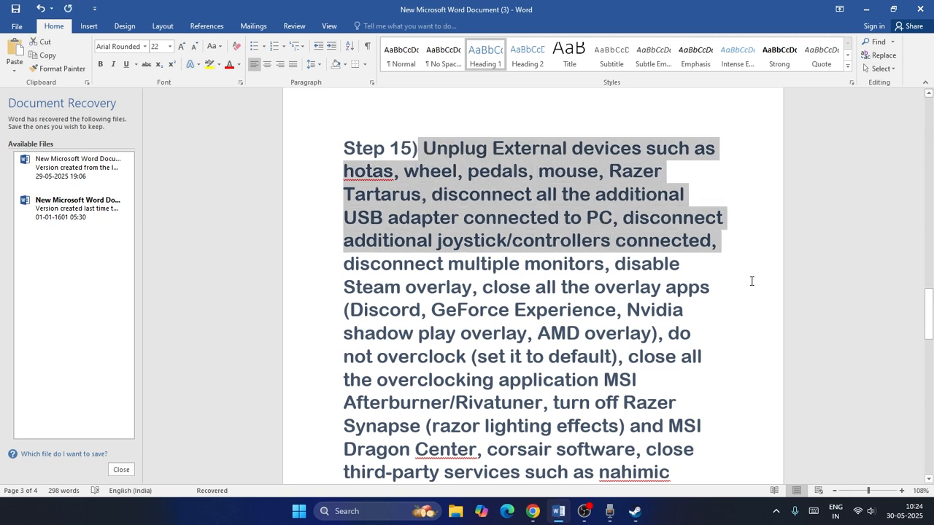
left_click(741, 276)
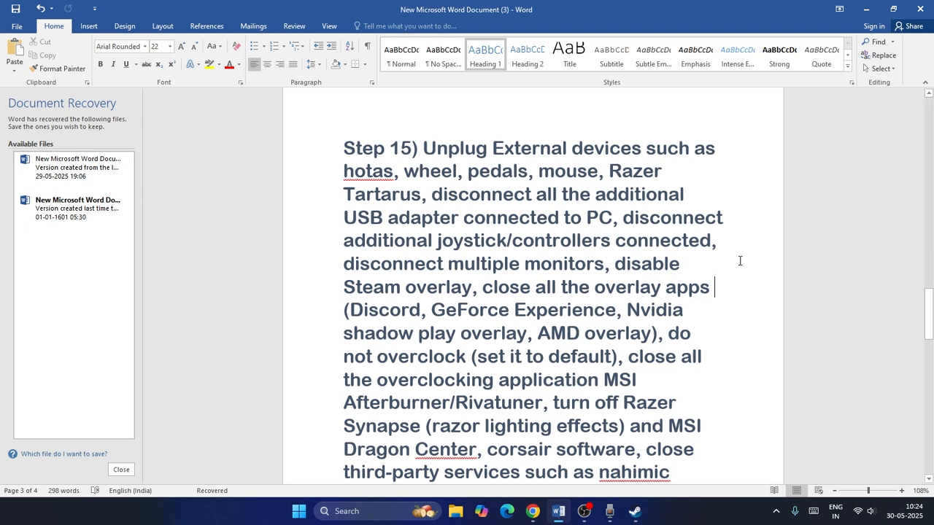
scroll(740, 245, "down", 2)
scroll(740, 245, "up", 2)
left_click(635, 511)
scroll(570, 214, "down", 2)
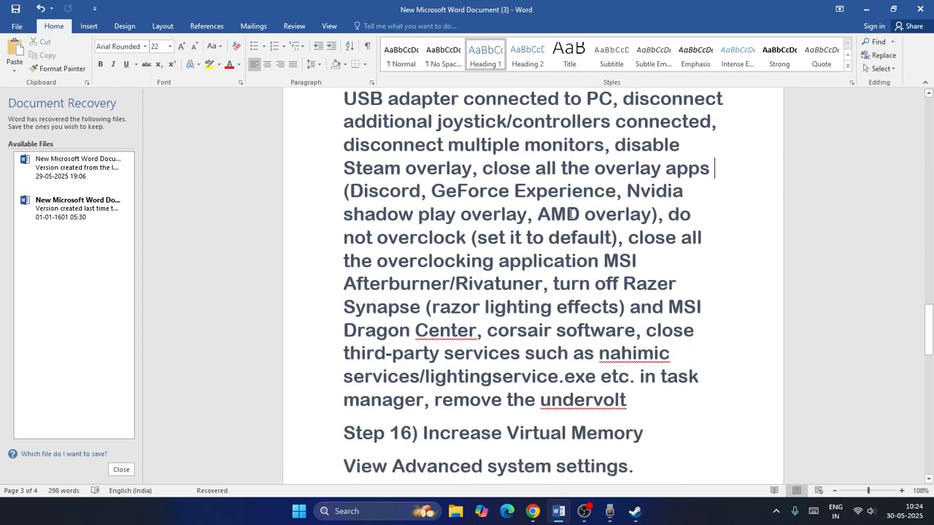
Step: Switch to Steam, toggle the in-game Steam Overlay in ELDEN RING NIGHTREIGN's properties, and close the properties
left_click(634, 511)
right_click(60, 182)
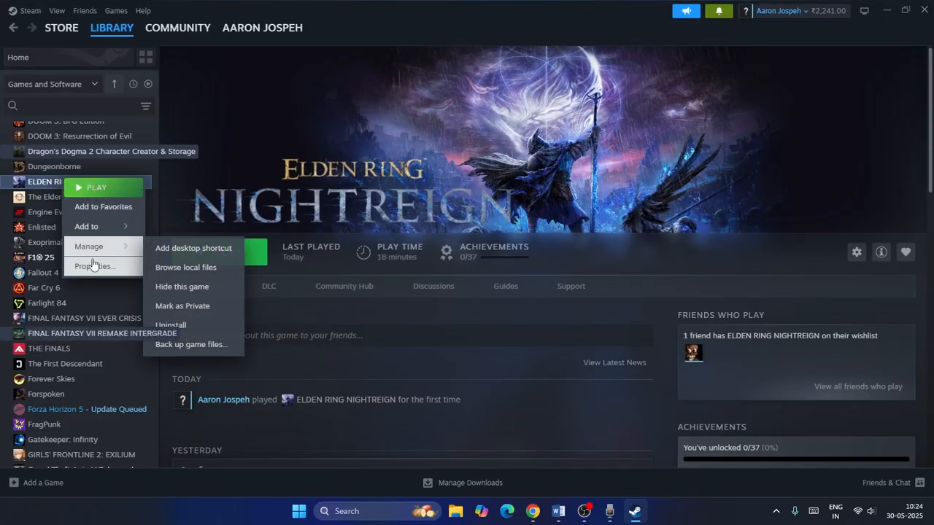
left_click(92, 266)
left_click(683, 130)
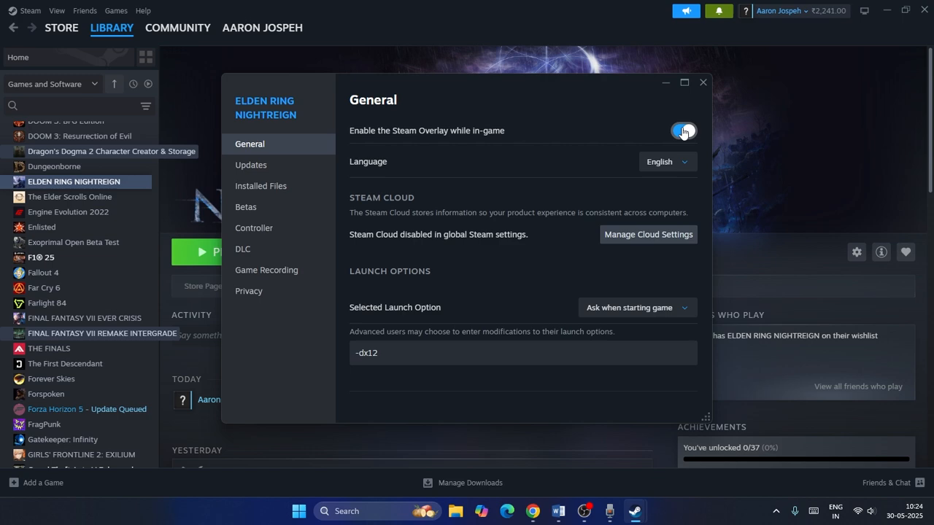
left_click(703, 83)
Step: Search Windows for Task Manager, maximise it, look through the running background processes, and close it
left_click(357, 509)
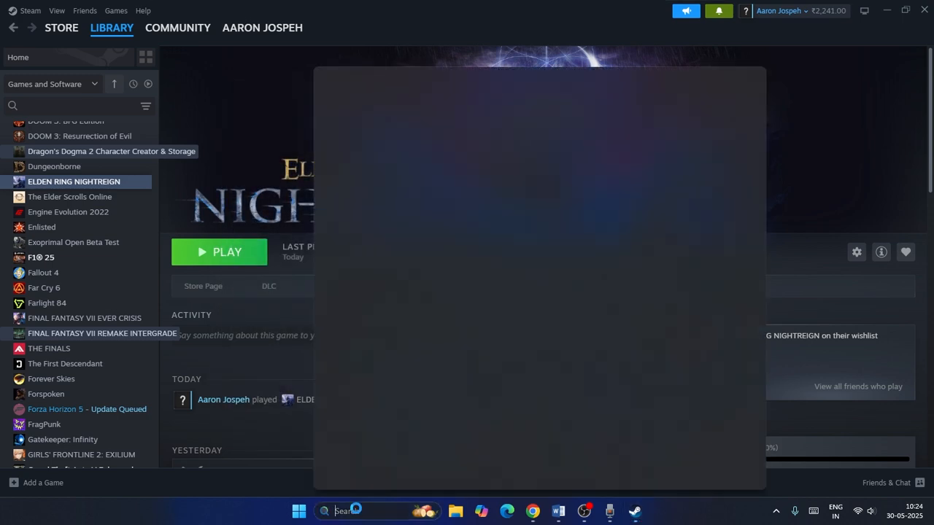
type("task manager")
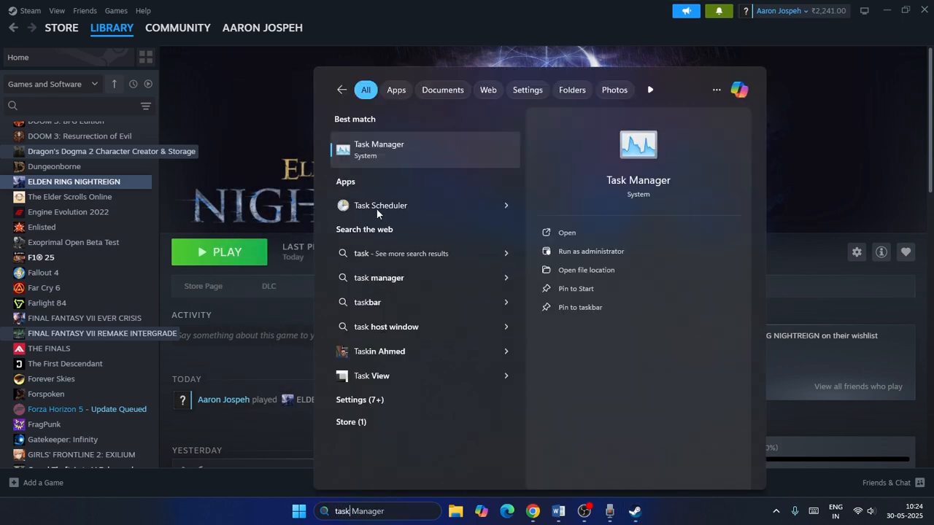
left_click(394, 162)
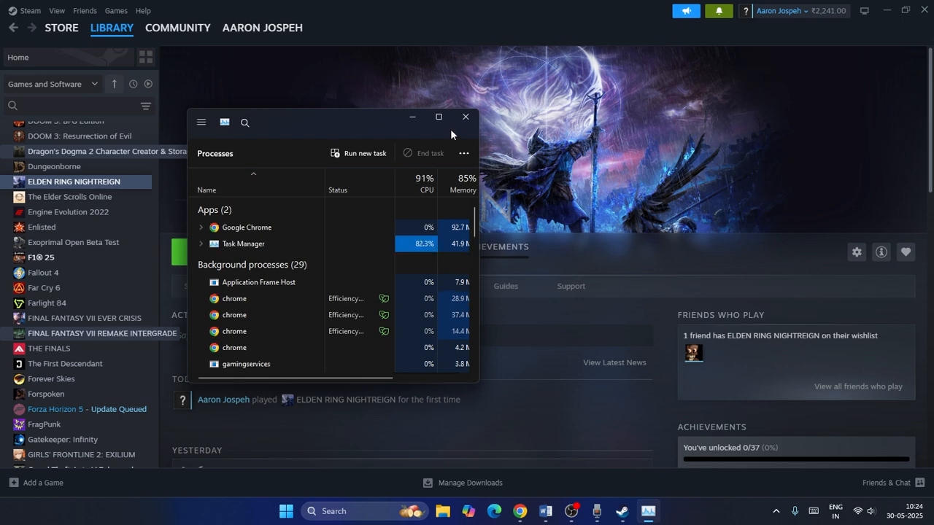
left_click(439, 117)
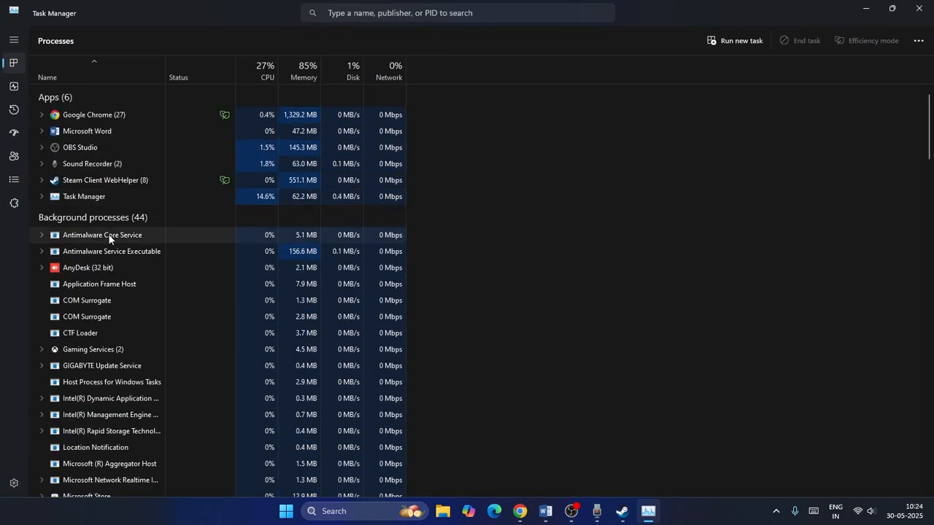
scroll(83, 300, "down", 2)
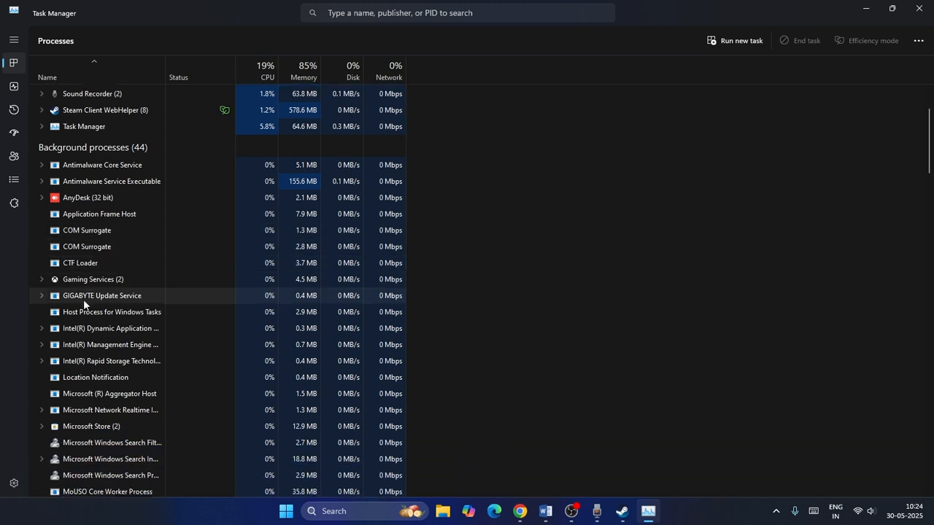
scroll(83, 299, "down", 1)
scroll(84, 299, "up", 3)
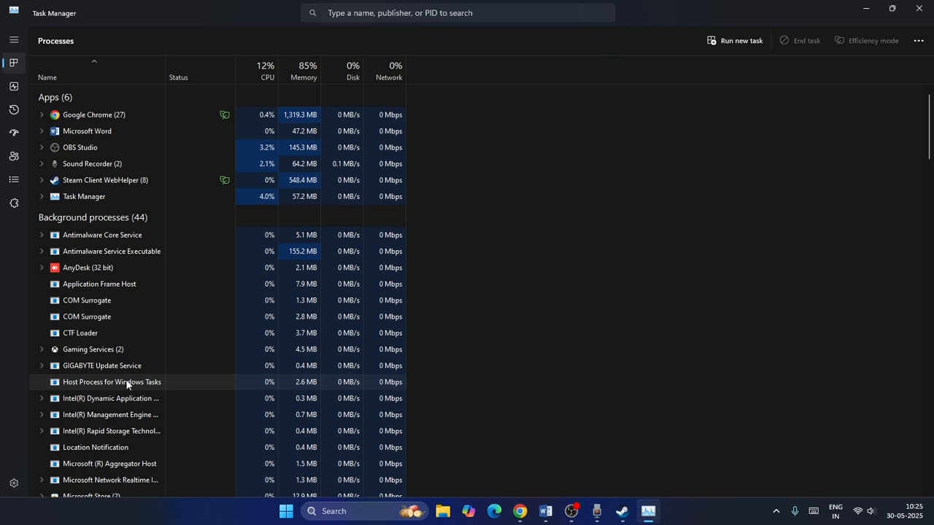
left_click(919, 14)
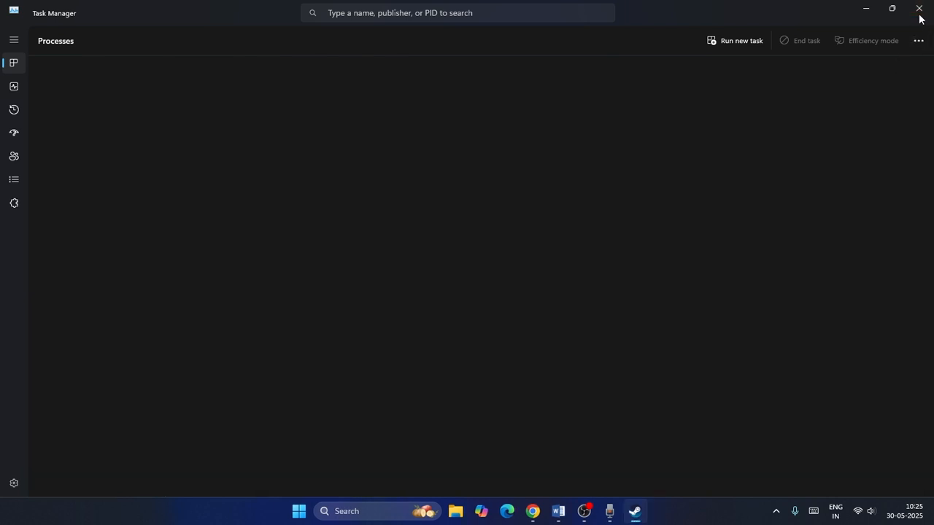
Step: Read step 16 in the Word document and open the Virtual Memory settings through View advanced system settings
left_click(557, 512)
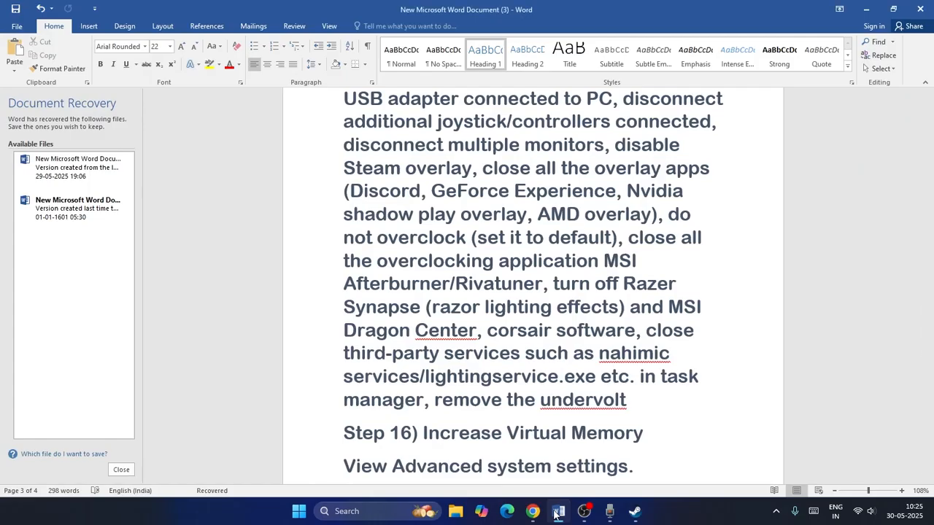
scroll(424, 478, "down", 5)
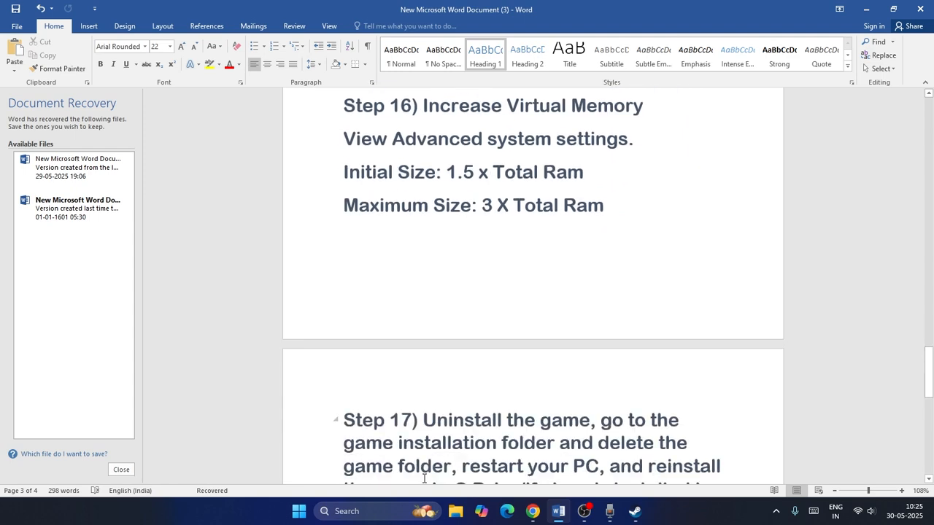
left_click(393, 512)
type("view advanced system setti")
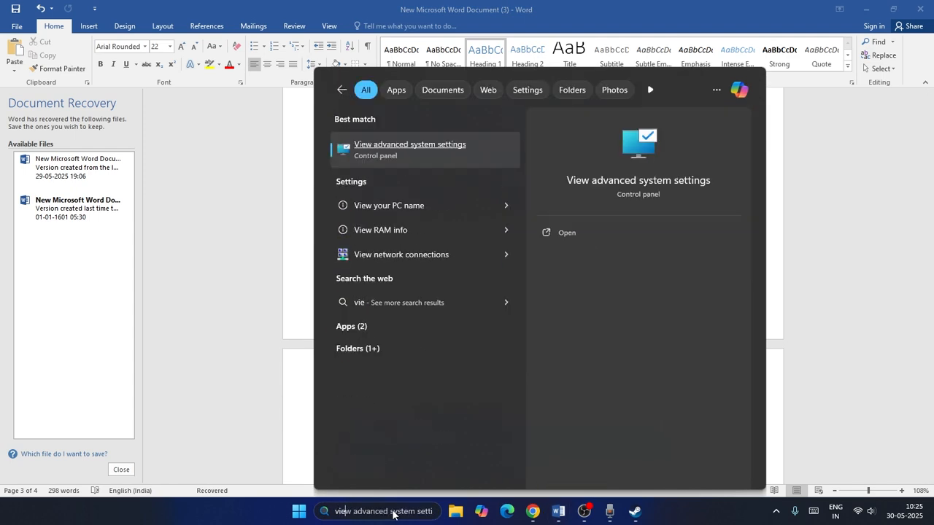
left_click(410, 165)
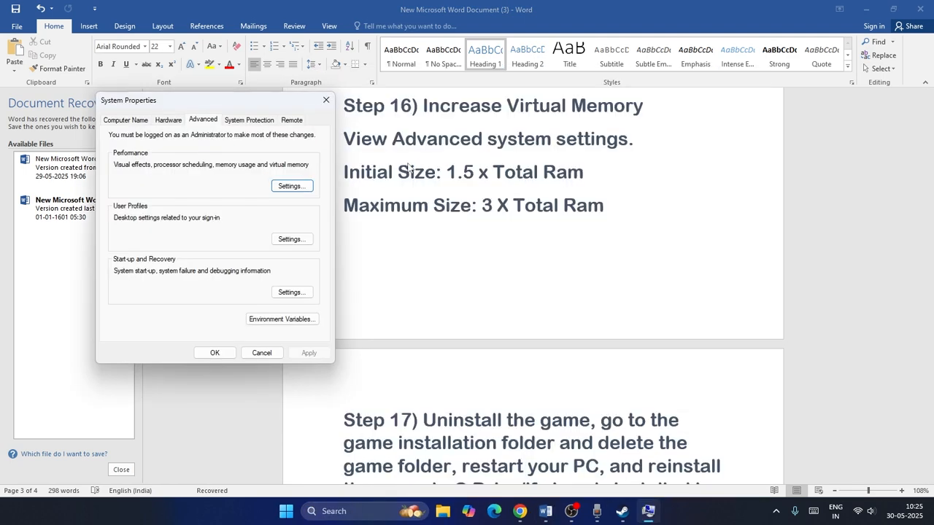
left_click(277, 185)
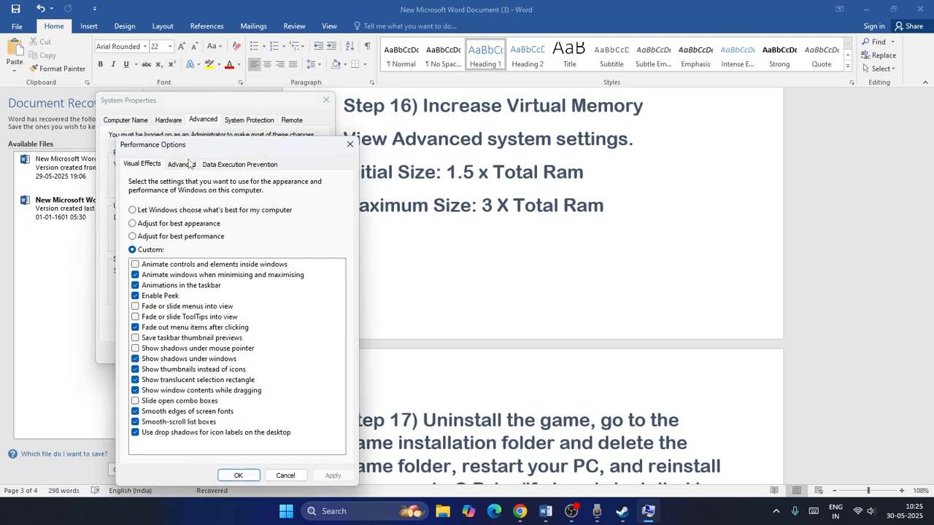
left_click(184, 164)
left_click(313, 316)
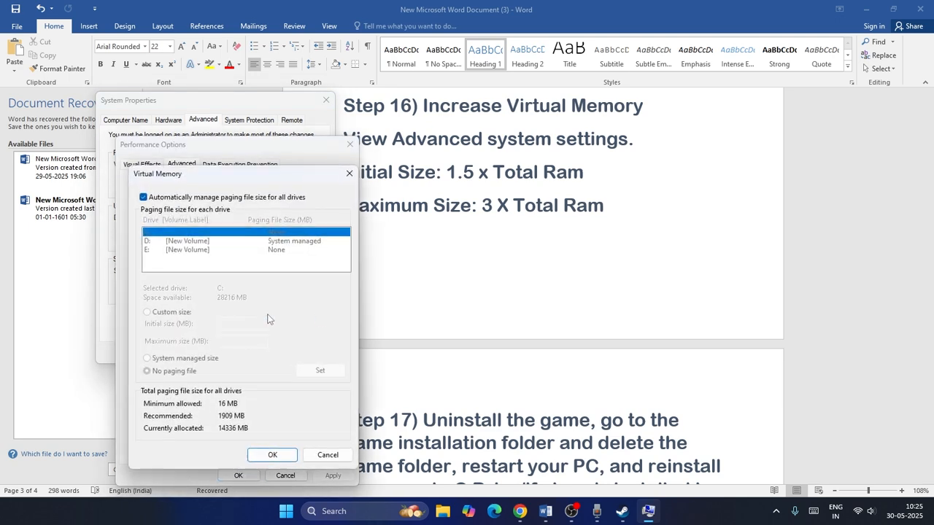
Step: Turn off automatic paging file management and choose a custom size for drive E
left_click(143, 197)
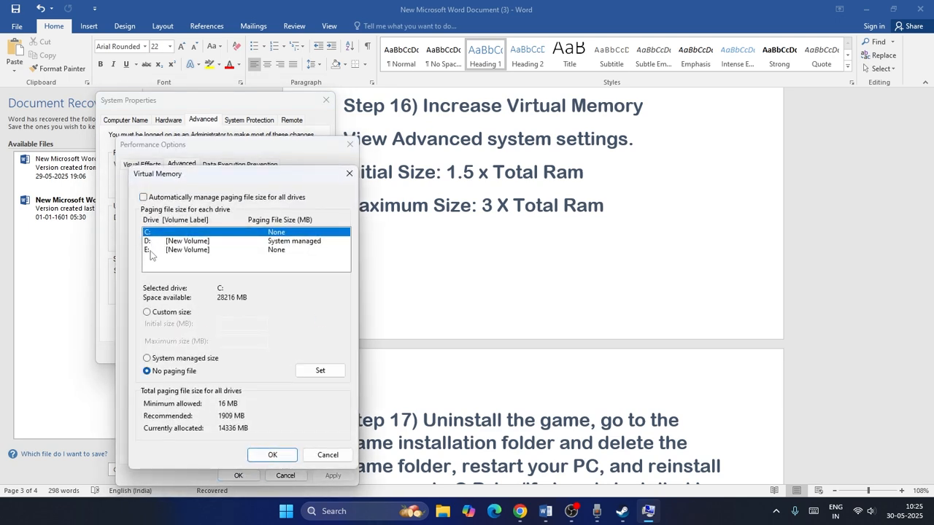
left_click(150, 252)
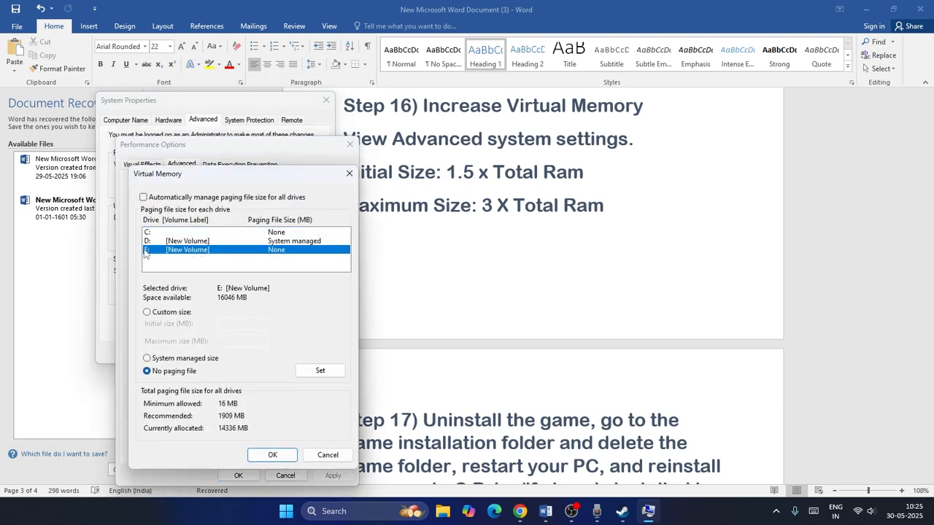
left_click(147, 312)
left_click(223, 323)
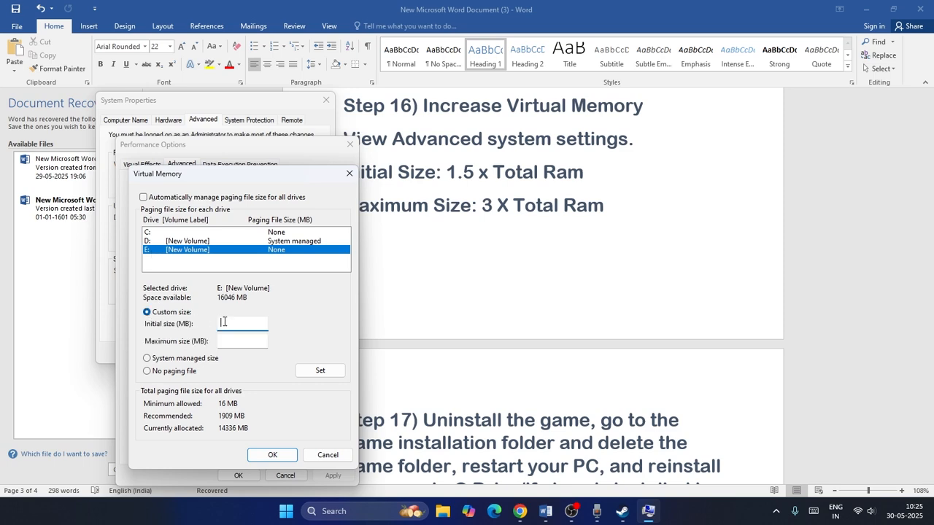
Step: Search Windows for the Calculator, open it, and multiply 16 by 1024
left_click(345, 514)
type("calc")
left_click(368, 163)
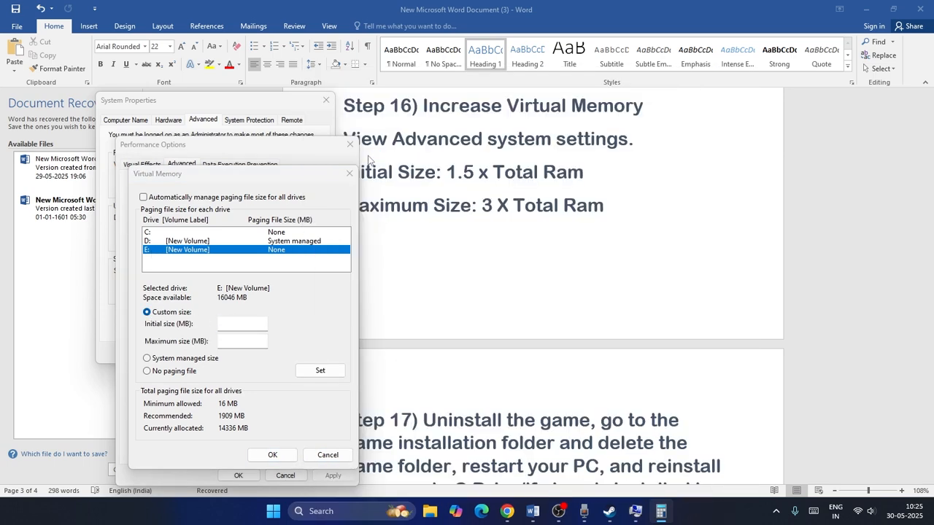
left_click(481, 364)
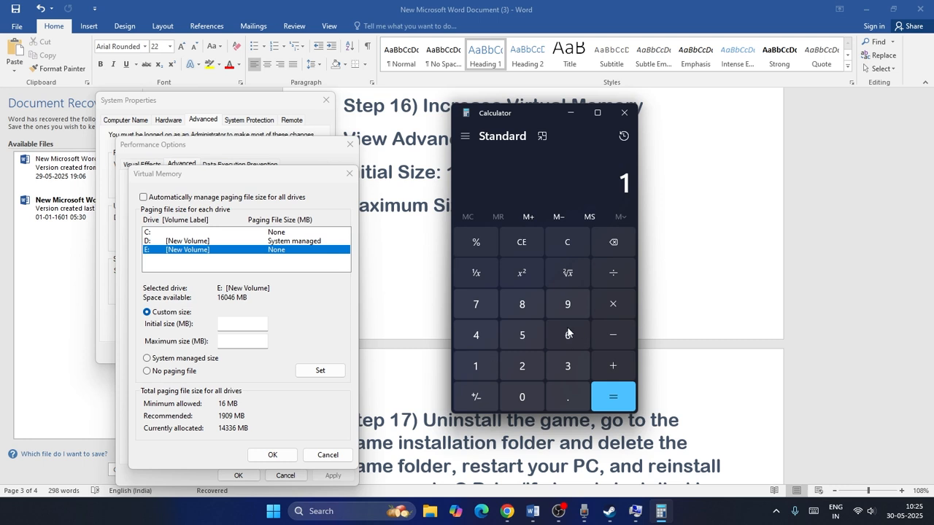
left_click(568, 333)
left_click(611, 306)
left_click(481, 366)
left_click(522, 392)
left_click(522, 375)
left_click(494, 341)
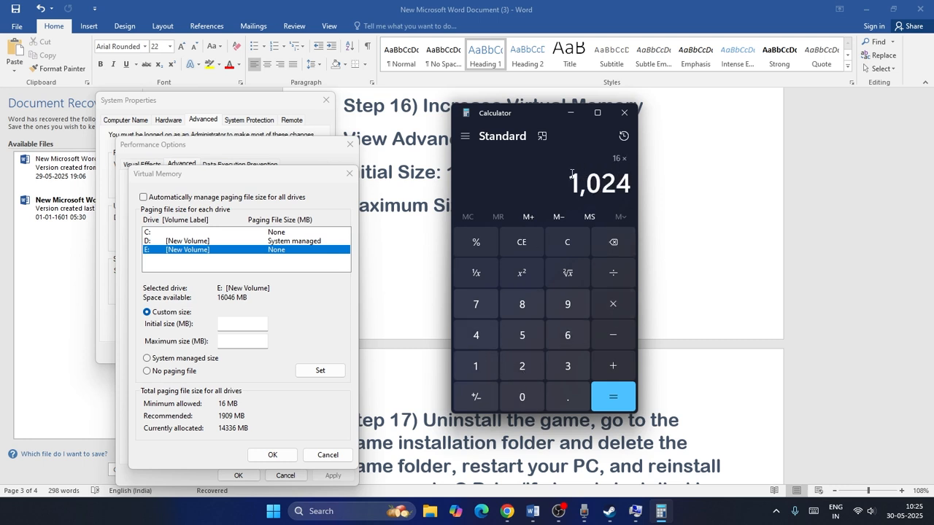
left_click_drag(572, 174, 636, 188)
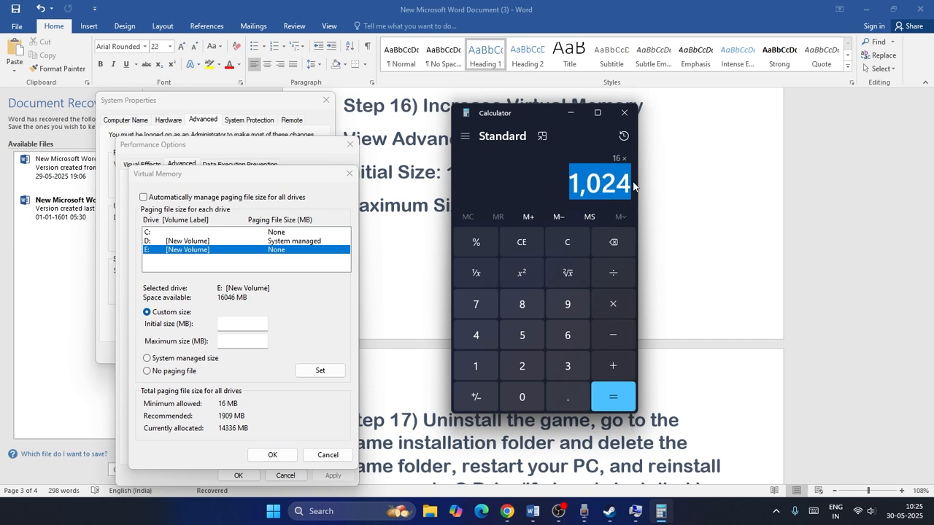
left_click(602, 412)
Step: Multiply the calculator result by 1.5 and paste the resulting 24,576 as drive E's initial paging file size in MB
left_click(613, 307)
left_click(476, 367)
key("period")
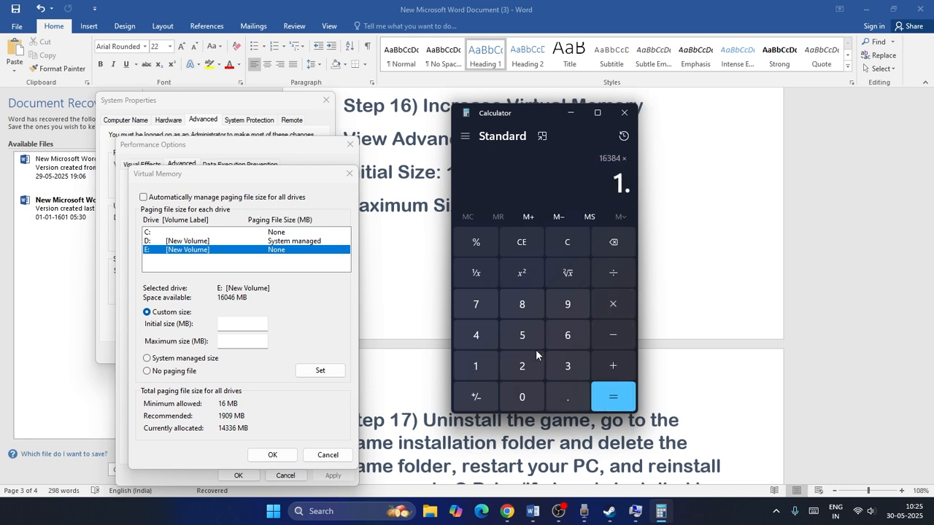
left_click(535, 350)
left_click(615, 393)
left_click_drag(556, 183, 627, 184)
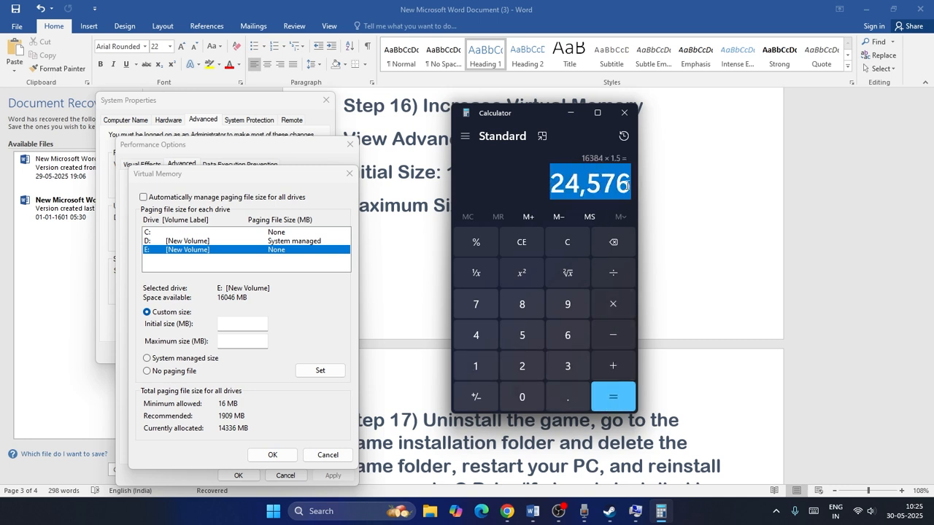
right_click(627, 184)
left_click(639, 197)
left_click(240, 325)
right_click(241, 324)
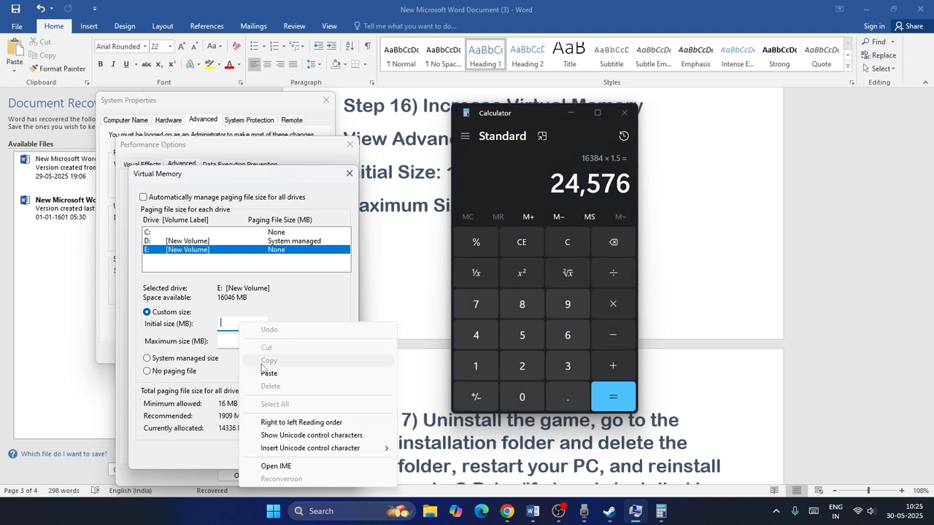
left_click(274, 373)
Step: Clear the calculator and multiply 16 by 1024 and the result by 3
left_click(537, 239)
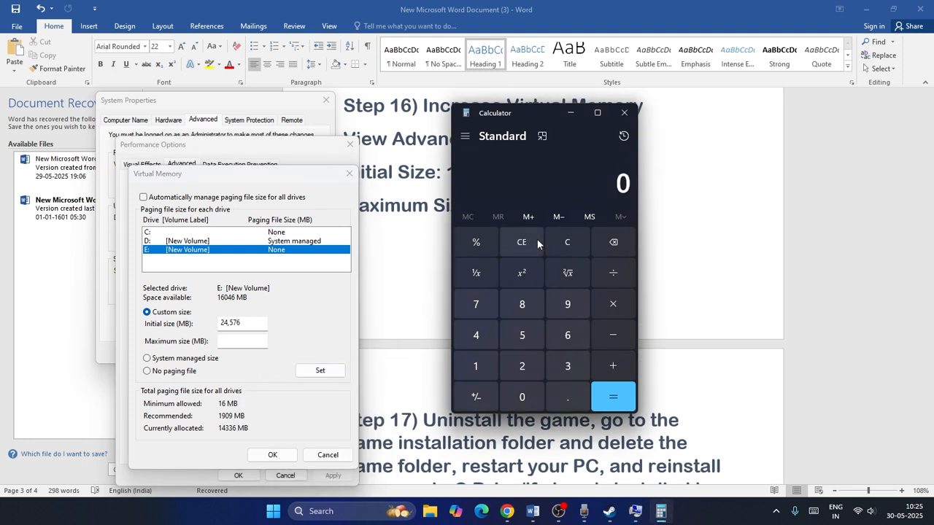
left_click(481, 357)
left_click(567, 335)
left_click(613, 304)
left_click(485, 365)
left_click(521, 397)
left_click(521, 366)
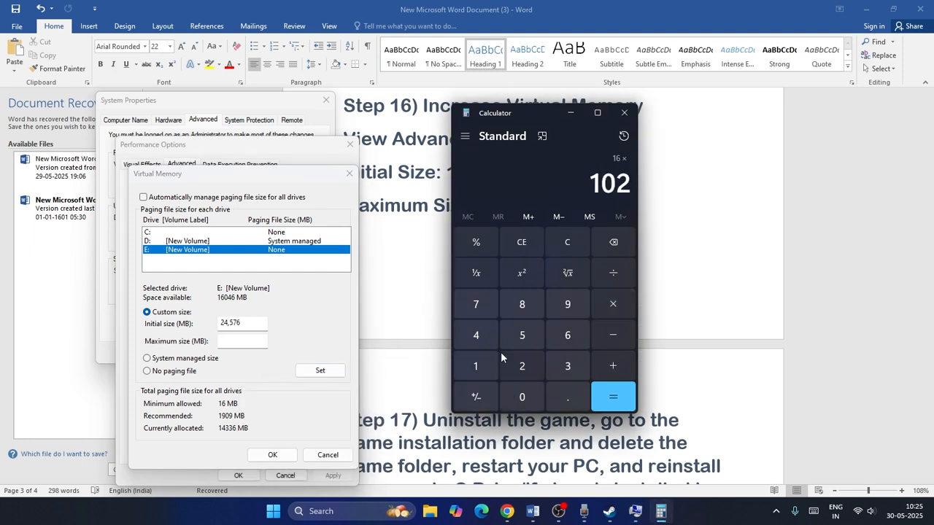
left_click(476, 335)
left_click(613, 397)
left_click(613, 304)
left_click(568, 366)
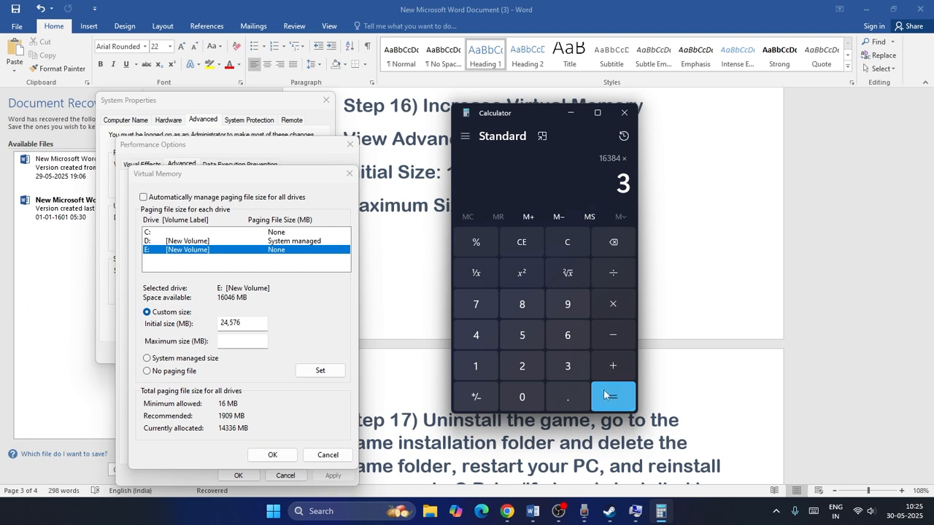
left_click(613, 397)
Step: Copy the calculator result and paste 49,152 as drive E's maximum paging file size in MB
left_click_drag(553, 184, 636, 191)
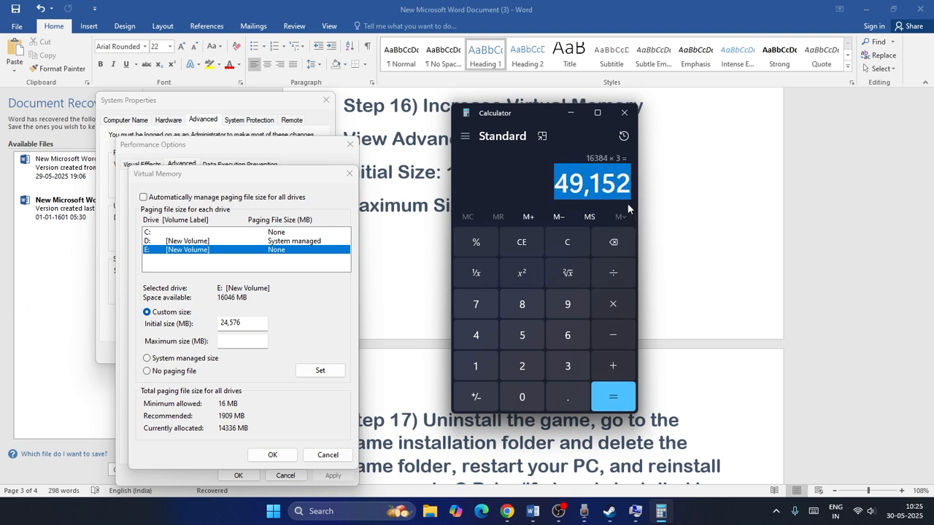
right_click(249, 341)
left_click(278, 227)
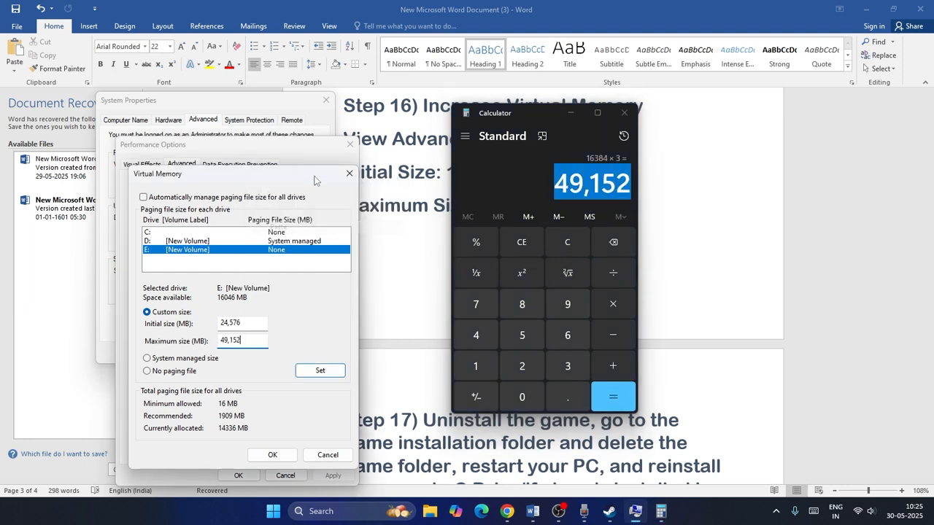
Step: Close the Virtual Memory, Performance Options and System Properties dialogs without applying the sizes, and close the Calculator
left_click(349, 172)
left_click(349, 144)
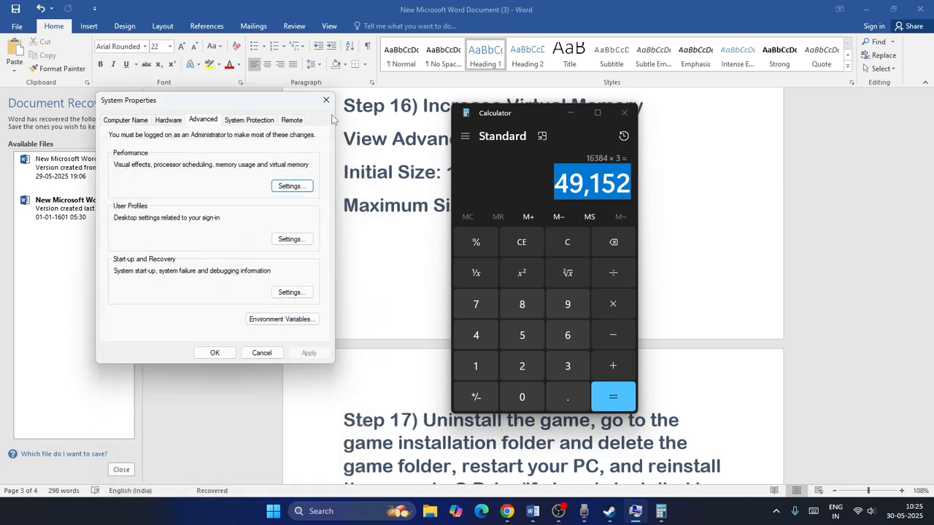
left_click(326, 100)
left_click(623, 113)
Step: Read step 17 in the Word document, switch to Steam and view the Manage options for ELDEN RING NIGHTREIGN, including Uninstall
scroll(605, 215, "down", 5)
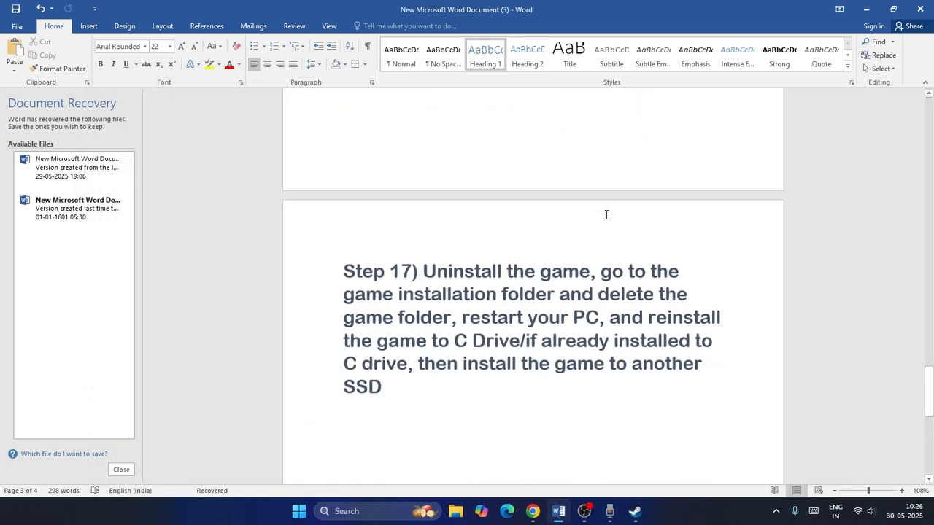
left_click(642, 520)
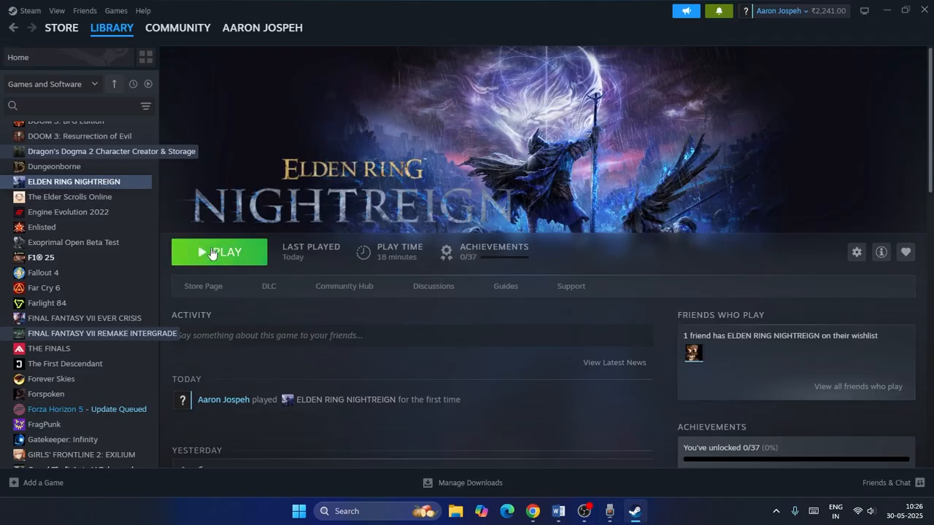
right_click(98, 186)
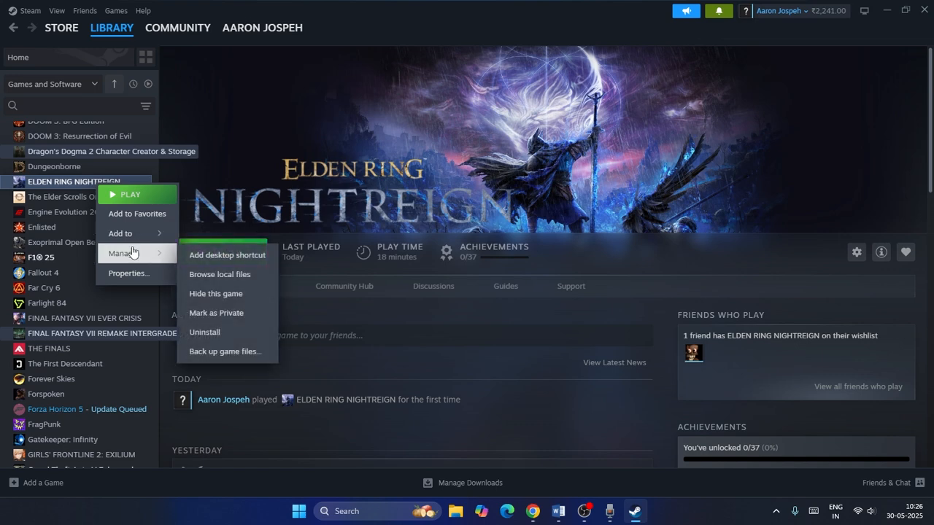
left_click(568, 398)
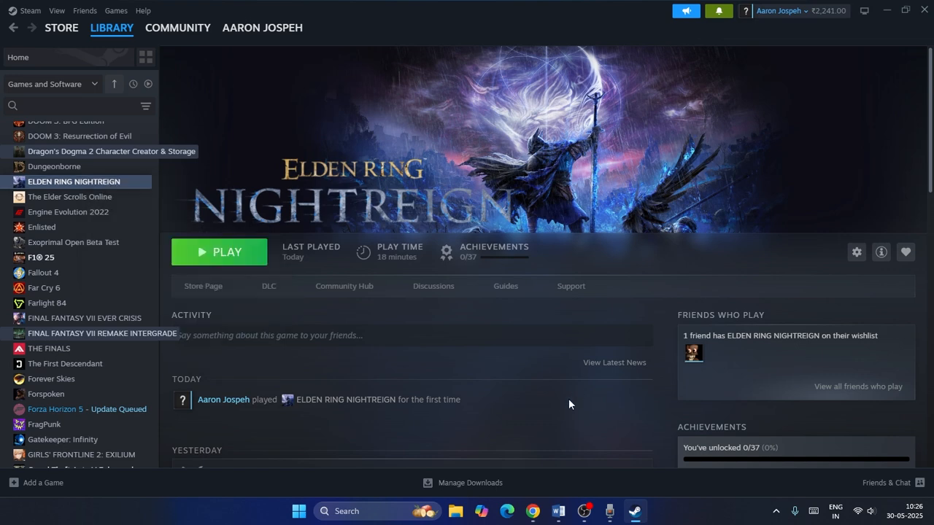
Step: Open This PC in File Explorer to look over the available drives, and close the window
left_click(455, 511)
left_click(54, 410)
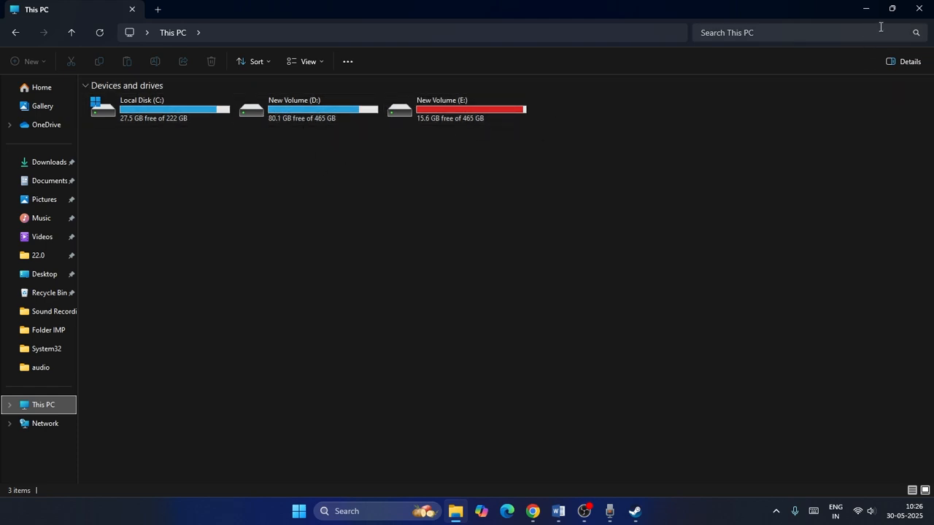
left_click(919, 9)
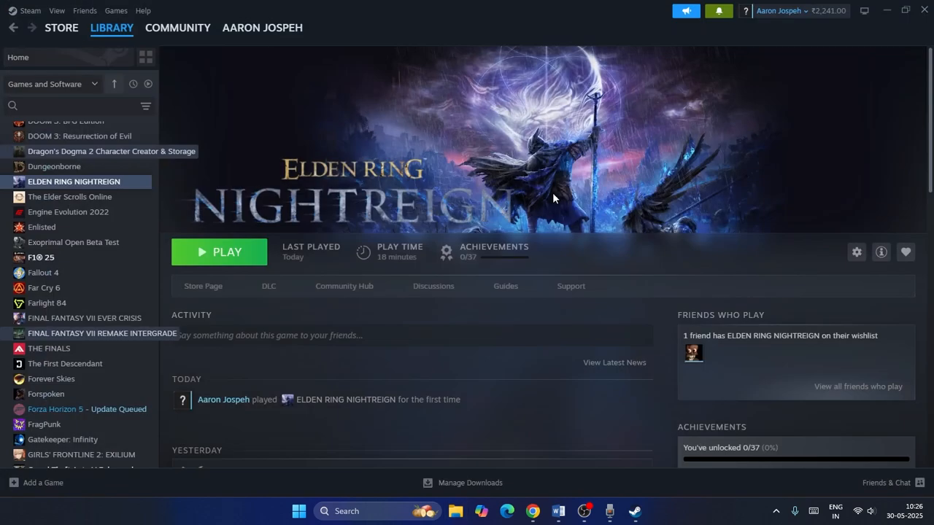
Step: Verify the integrity of ELDEN RING NIGHTREIGN's installed game files in Steam and close its properties
right_click(81, 184)
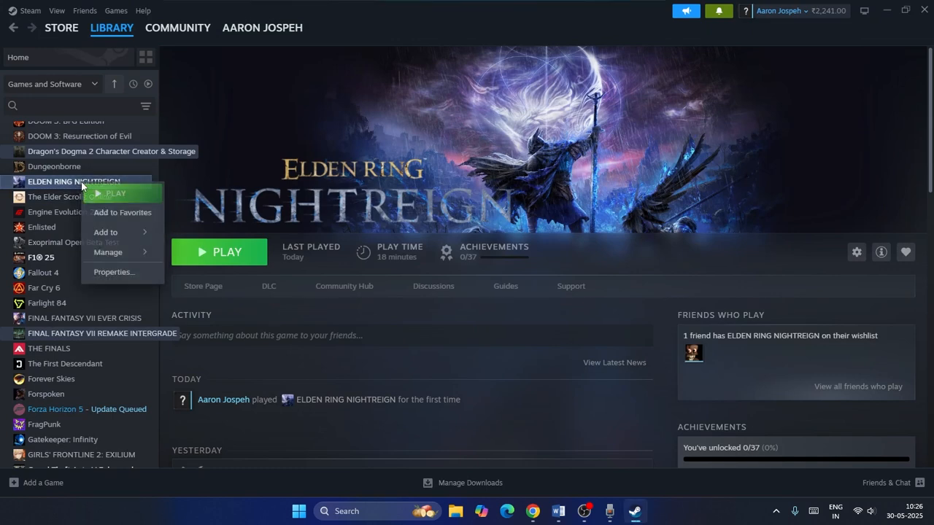
left_click(111, 271)
left_click(292, 188)
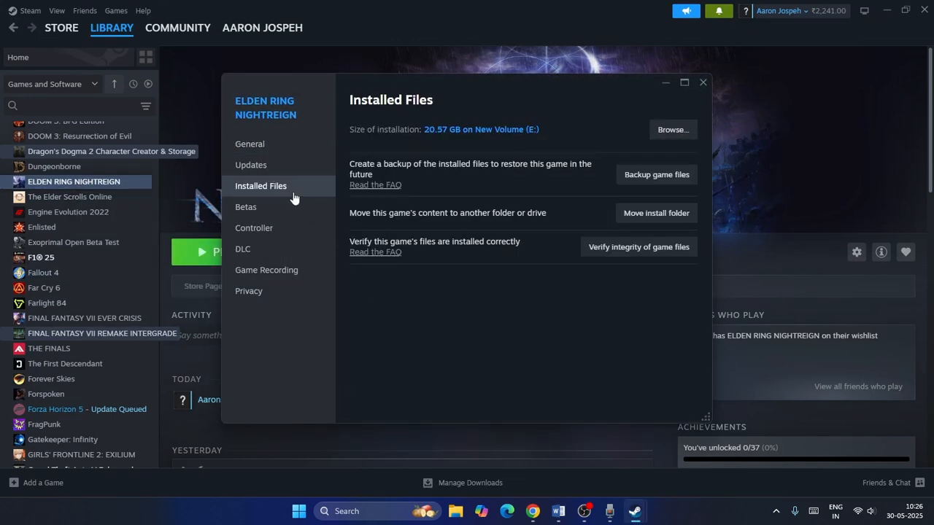
left_click(663, 248)
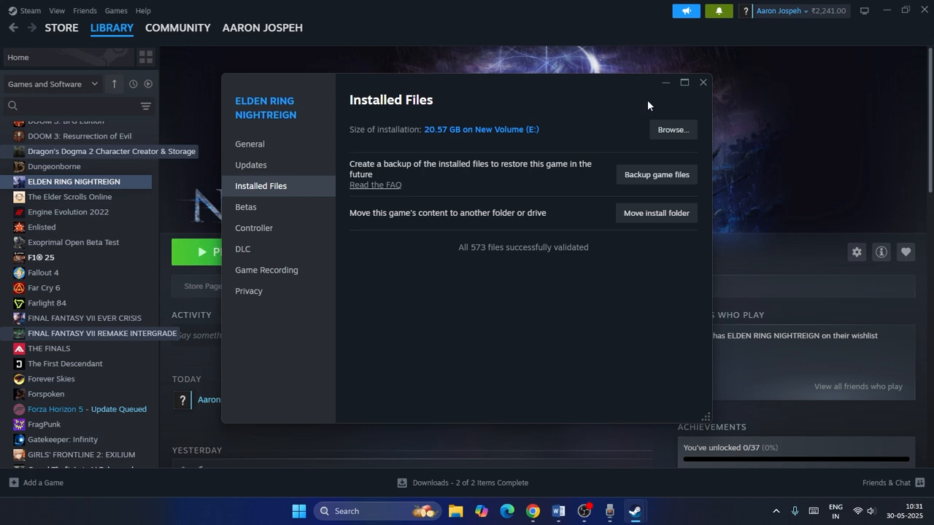
left_click(703, 82)
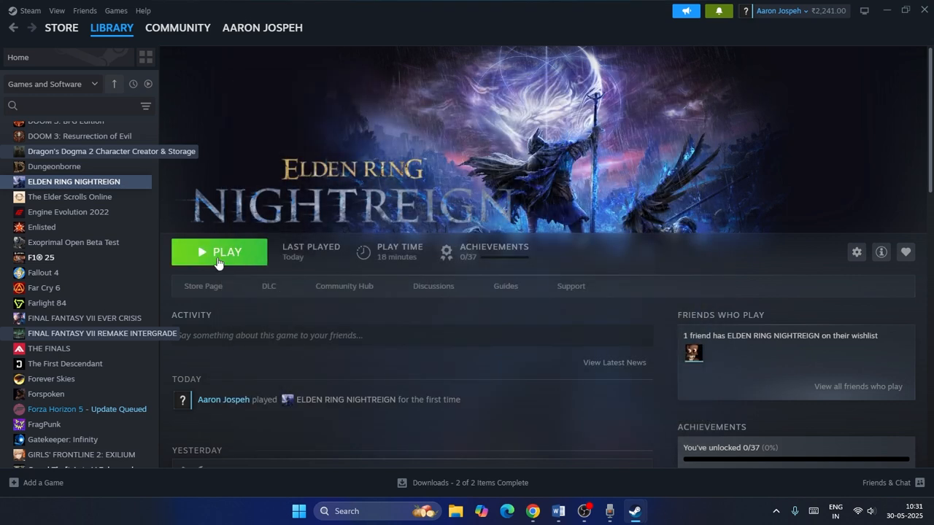